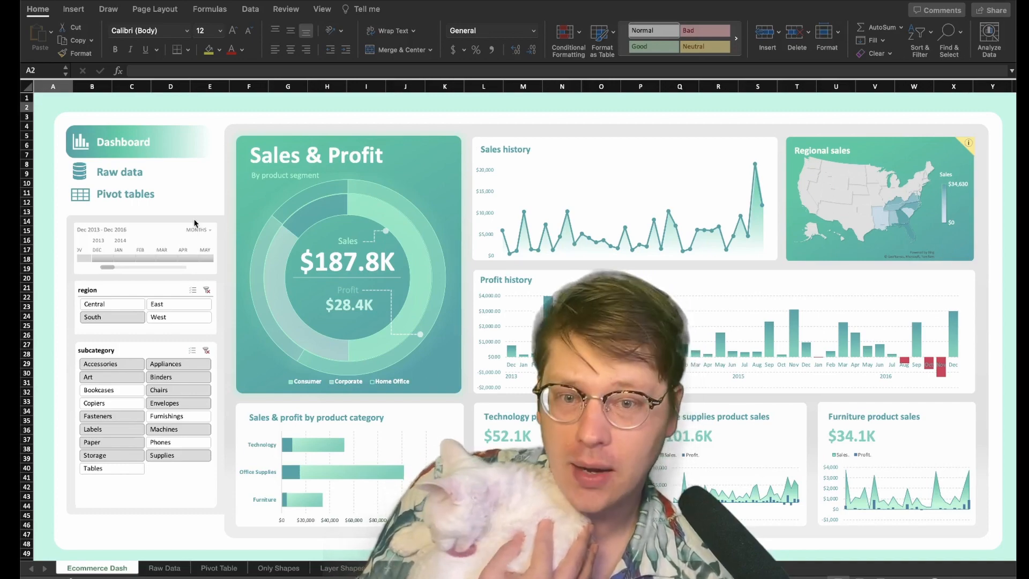
Go to the dashboard workbook's pivot tables sheet and look through its sales and profit pivot tables
{"action": "left_click", "coordinate": [134, 200]}
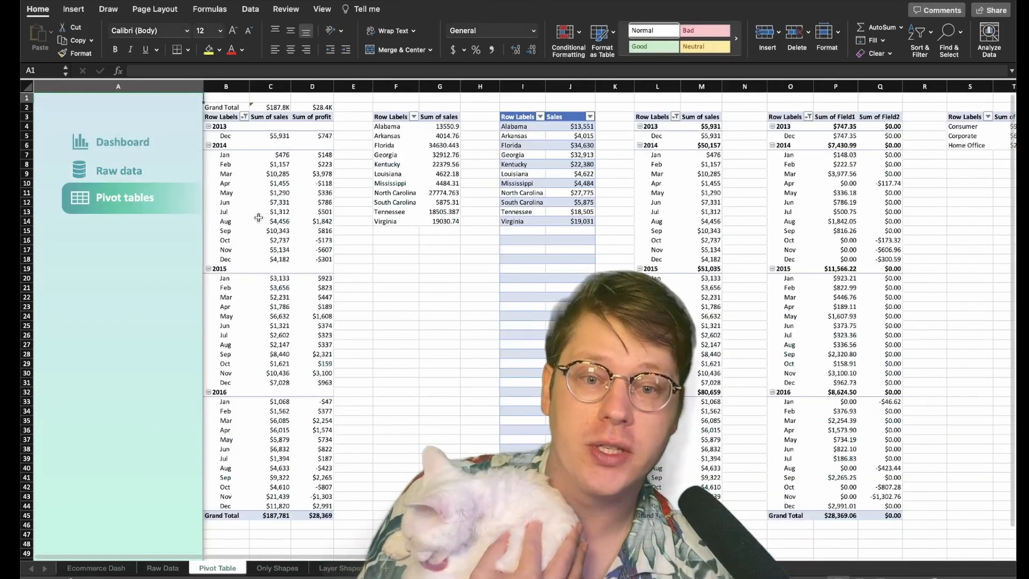
{"action": "scroll", "coordinate": [514, 322], "scroll_direction": "right", "scroll_amount": 10}
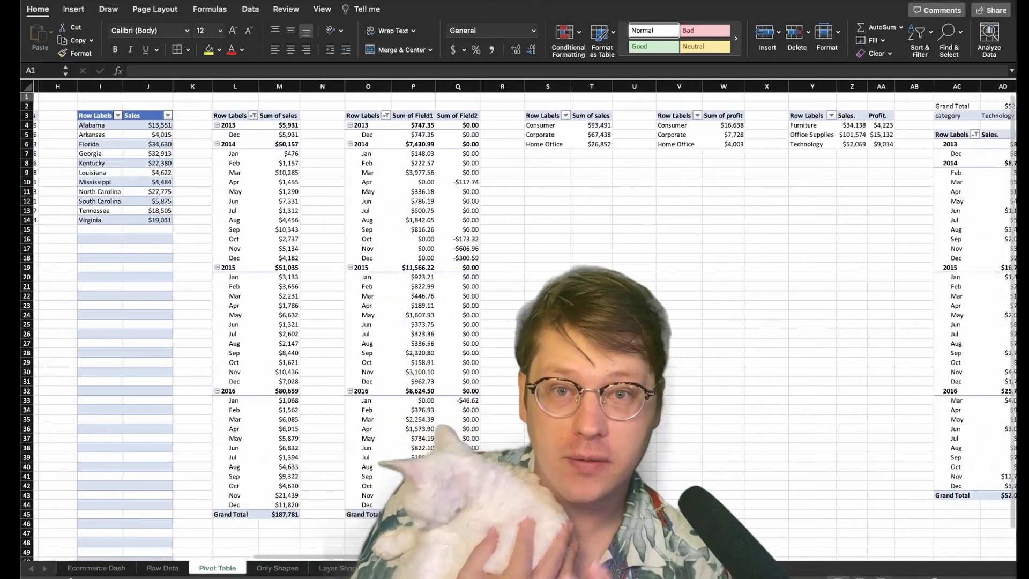
{"action": "scroll", "coordinate": [242, 226], "scroll_direction": "left", "scroll_amount": 10}
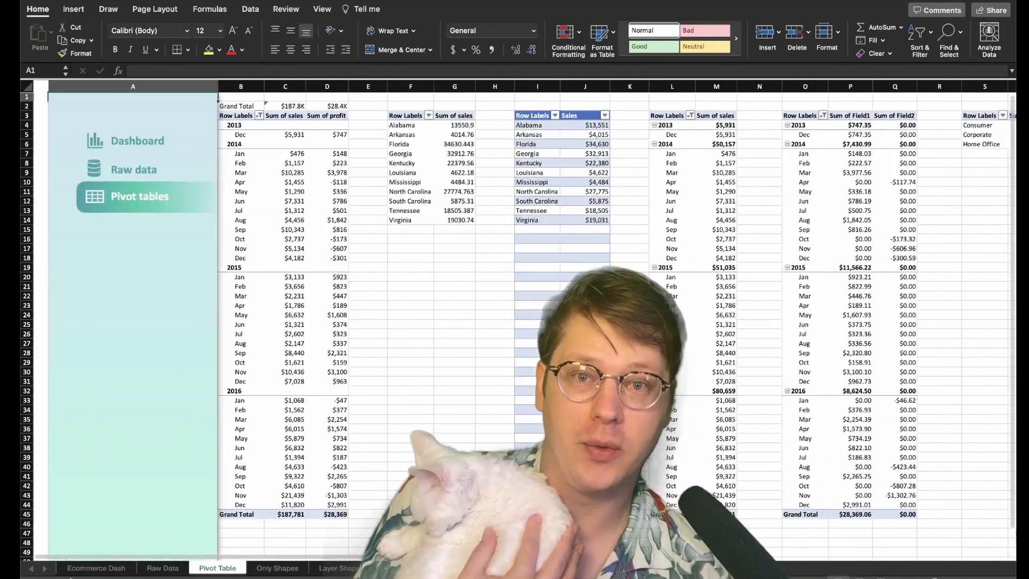
{"action": "left_click", "coordinate": [243, 226]}
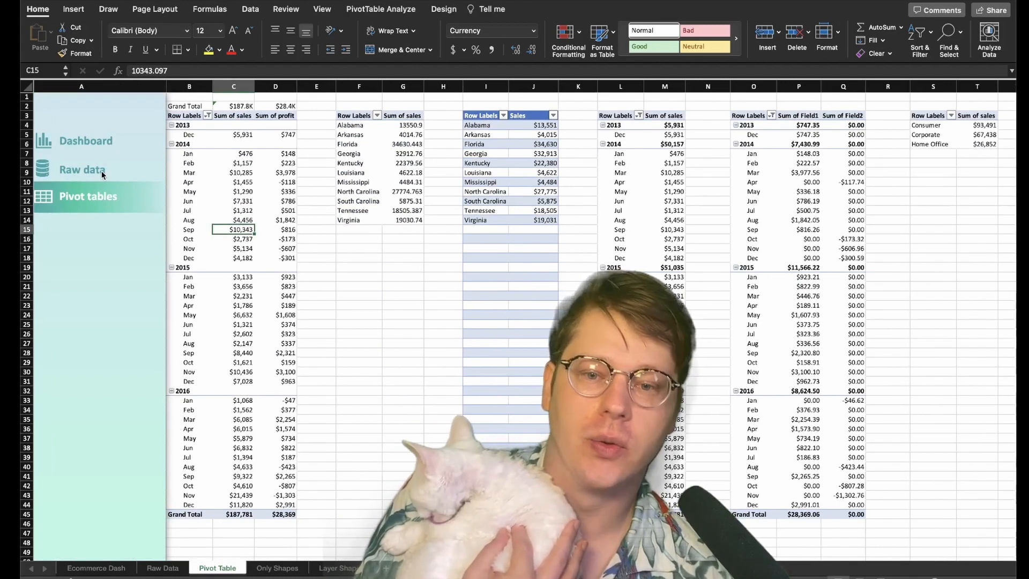
Go to the raw data sheet and examine the columns and rows of order records
{"action": "left_click", "coordinate": [101, 170]}
{"action": "scroll", "coordinate": [475, 449], "scroll_direction": "right", "scroll_amount": 3}
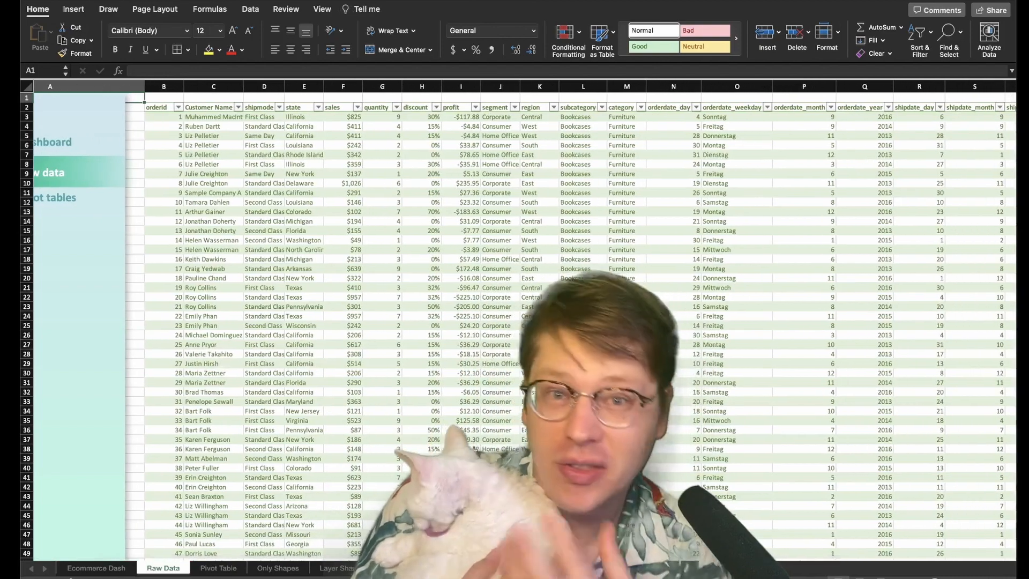
{"action": "scroll", "coordinate": [474, 449], "scroll_direction": "right", "scroll_amount": 2}
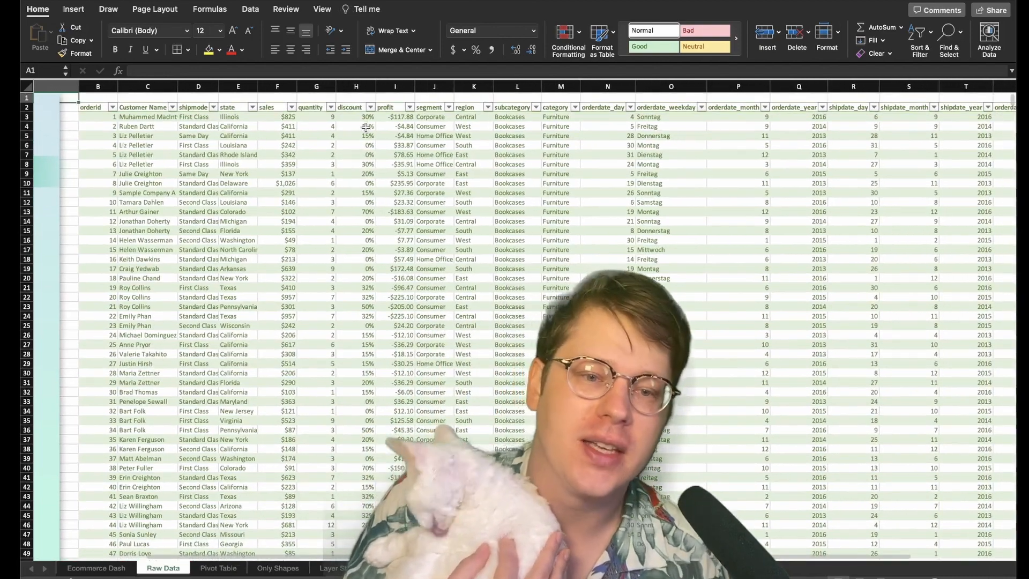
{"action": "scroll", "coordinate": [405, 147], "scroll_direction": "right", "scroll_amount": 2}
{"action": "scroll", "coordinate": [405, 147], "scroll_direction": "up", "scroll_amount": 1}
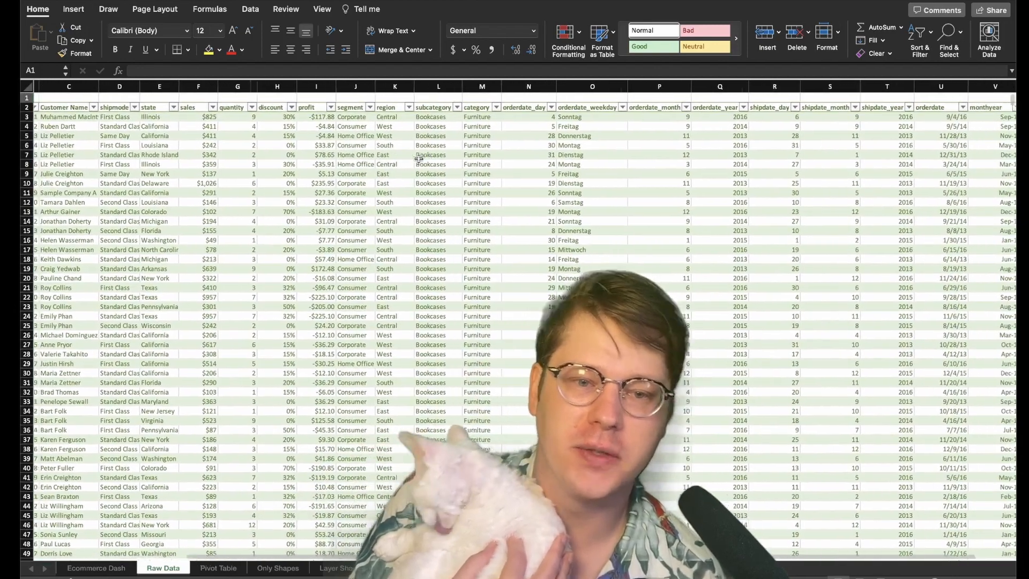
{"action": "scroll", "coordinate": [418, 159], "scroll_direction": "left", "scroll_amount": 4}
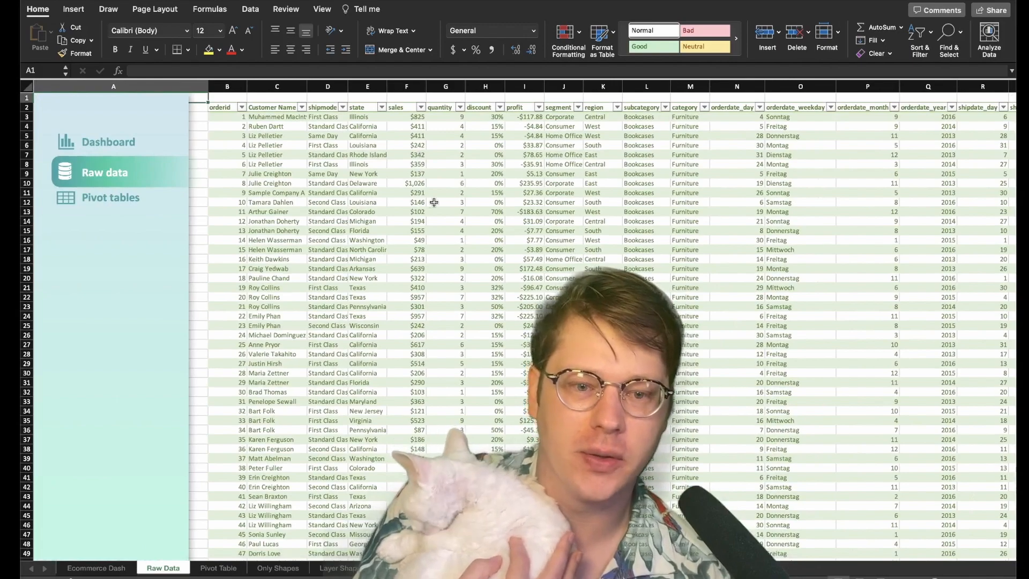
{"action": "scroll", "coordinate": [433, 201], "scroll_direction": "down", "scroll_amount": 15}
{"action": "scroll", "coordinate": [433, 202], "scroll_direction": "up", "scroll_amount": 15}
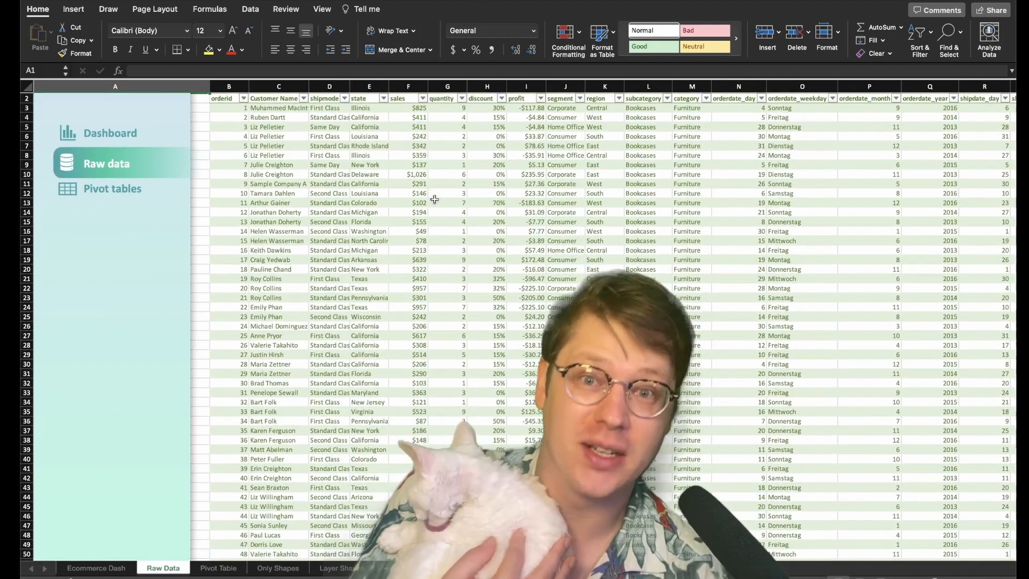
{"action": "scroll", "coordinate": [359, 233], "scroll_direction": "up", "scroll_amount": 1}
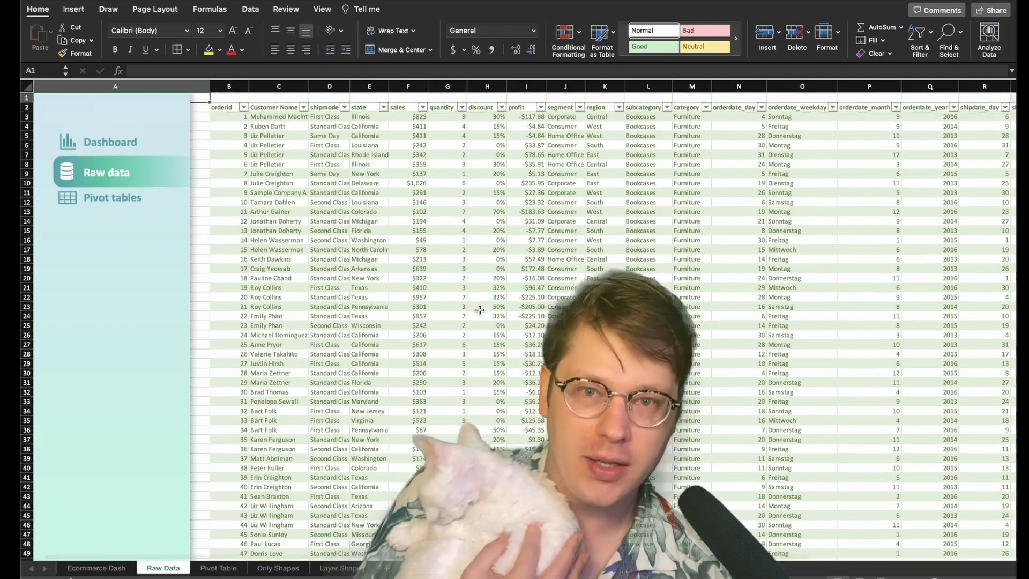
Review the Pivot Table sheet once more across its full width, and return to the Ecommerce Dash sheet
{"action": "left_click", "coordinate": [202, 572]}
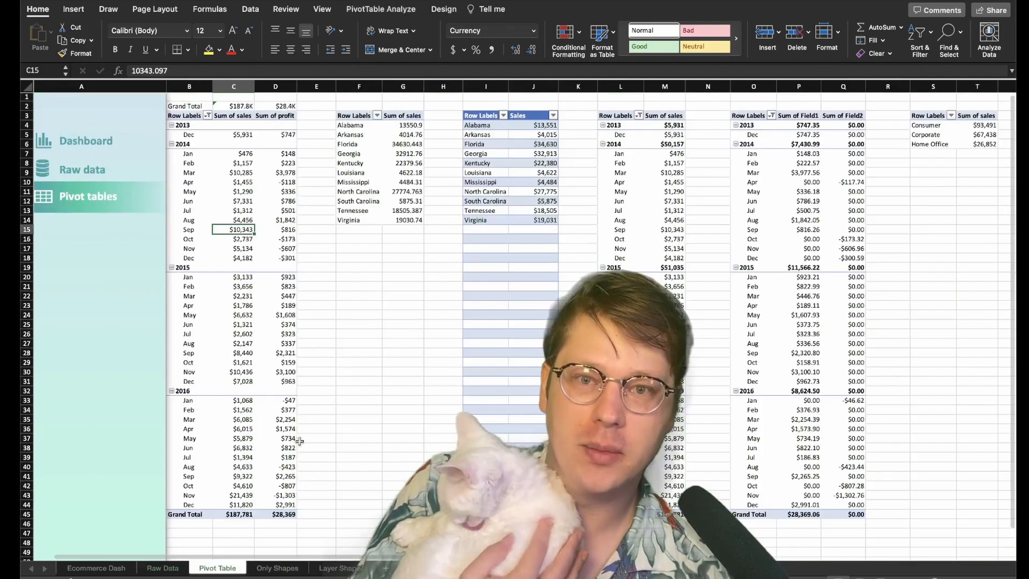
{"action": "scroll", "coordinate": [394, 386], "scroll_direction": "left", "scroll_amount": 2}
{"action": "scroll", "coordinate": [395, 389], "scroll_direction": "down", "scroll_amount": 1}
{"action": "scroll", "coordinate": [653, 199], "scroll_direction": "right", "scroll_amount": 10}
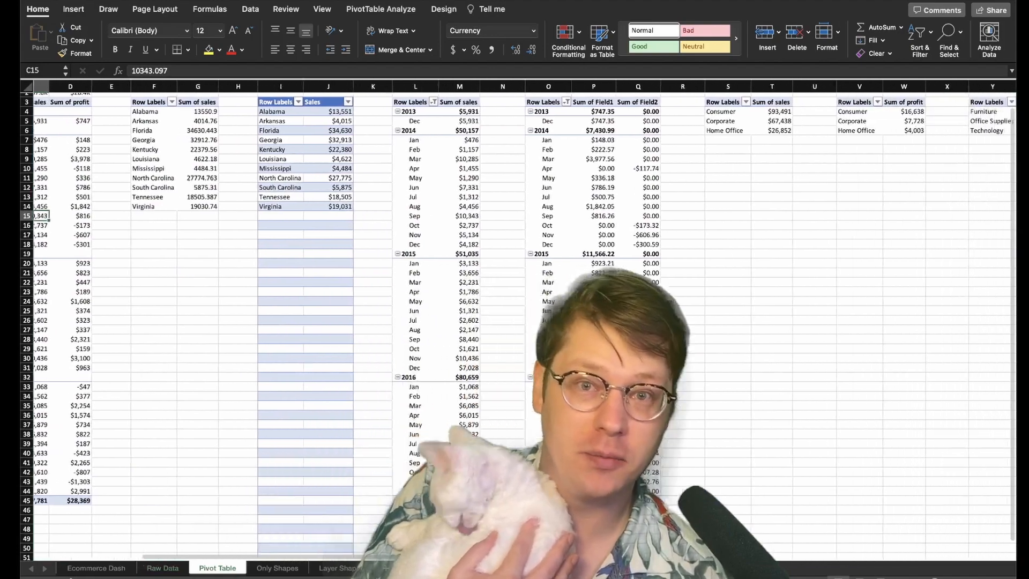
{"action": "scroll", "coordinate": [515, 319], "scroll_direction": "left", "scroll_amount": 10}
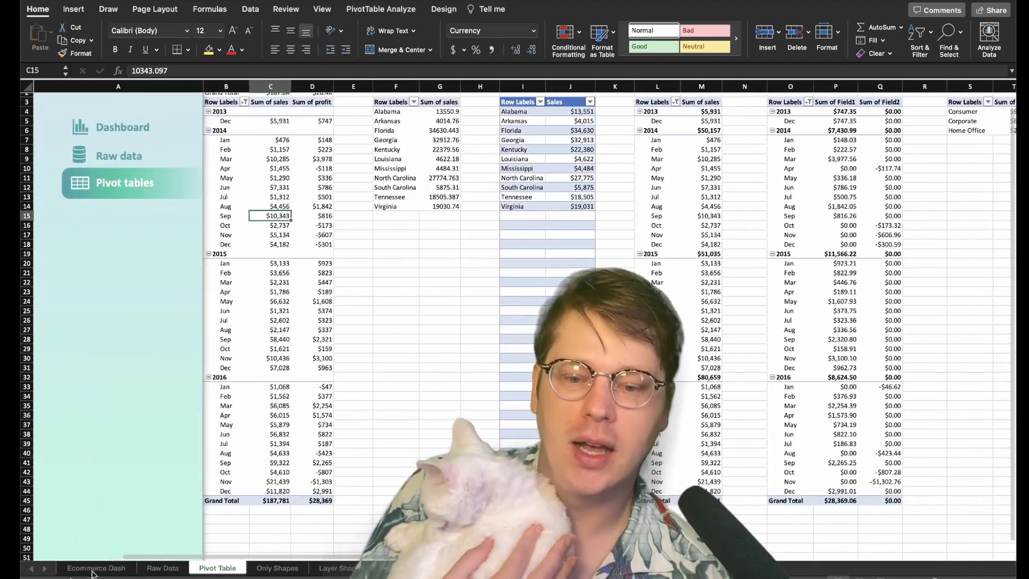
{"action": "left_click", "coordinate": [94, 569]}
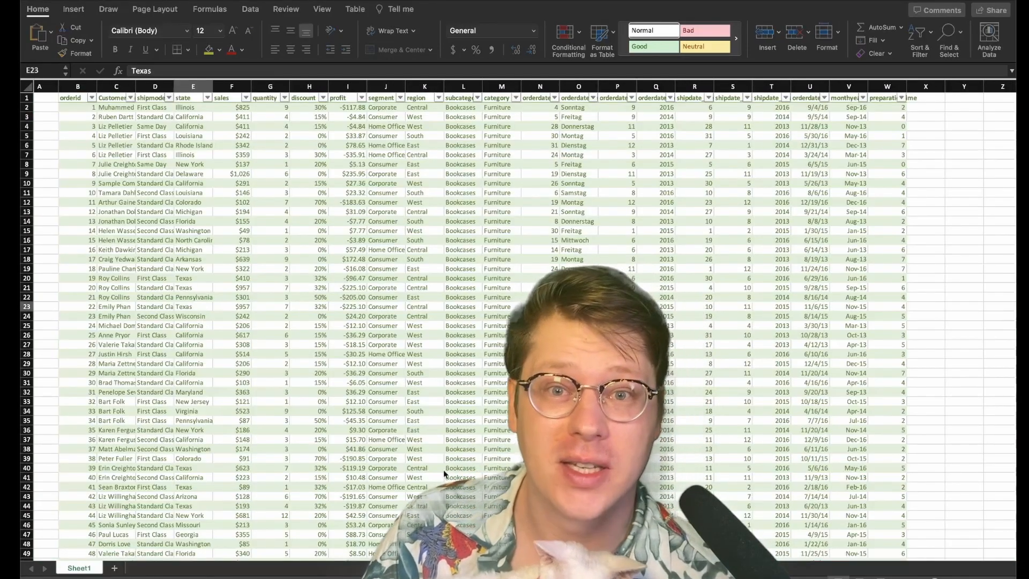
{"action": "left_click", "coordinate": [379, 298]}
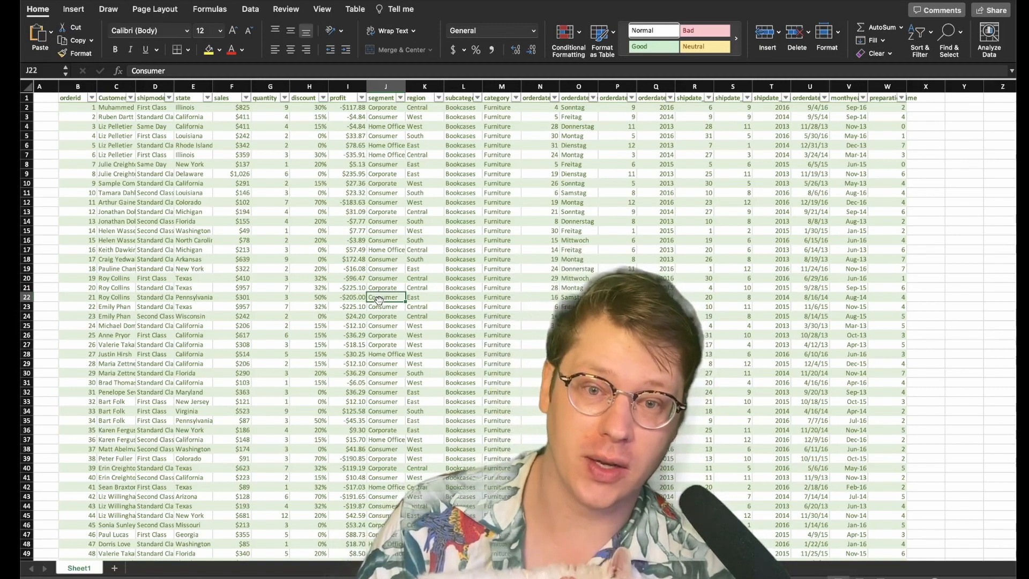
{"action": "left_click", "coordinate": [528, 231]}
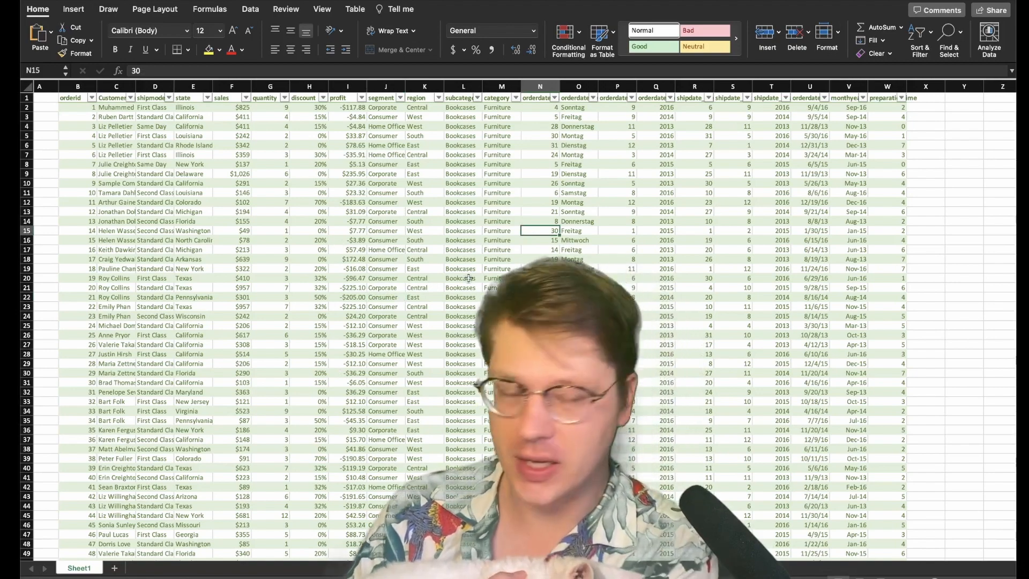
{"action": "key", "text": "super+a"}
{"action": "scroll", "coordinate": [469, 281], "scroll_direction": "down", "scroll_amount": 3}
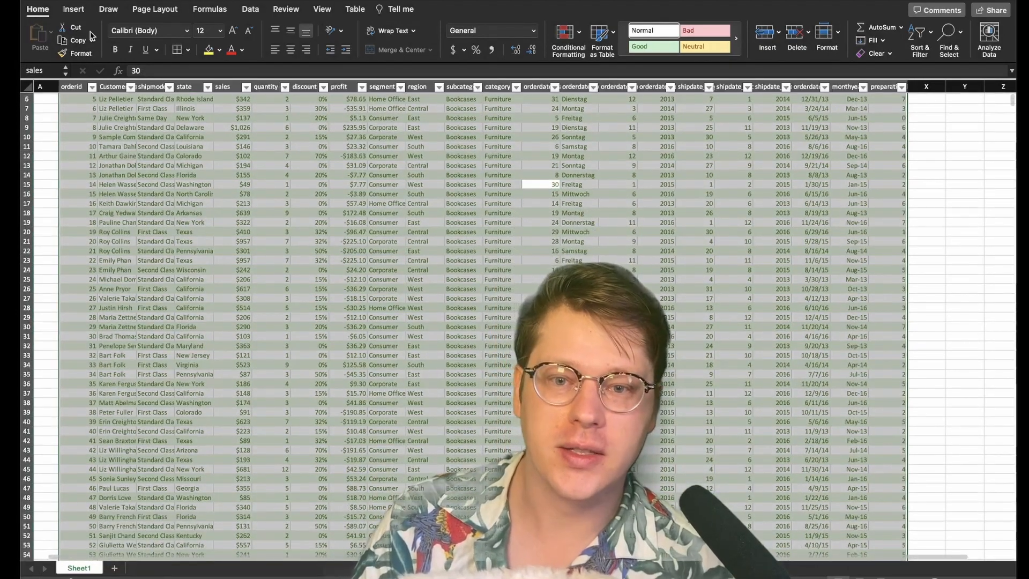
{"action": "left_click", "coordinate": [73, 9]}
{"action": "left_click", "coordinate": [81, 242]}
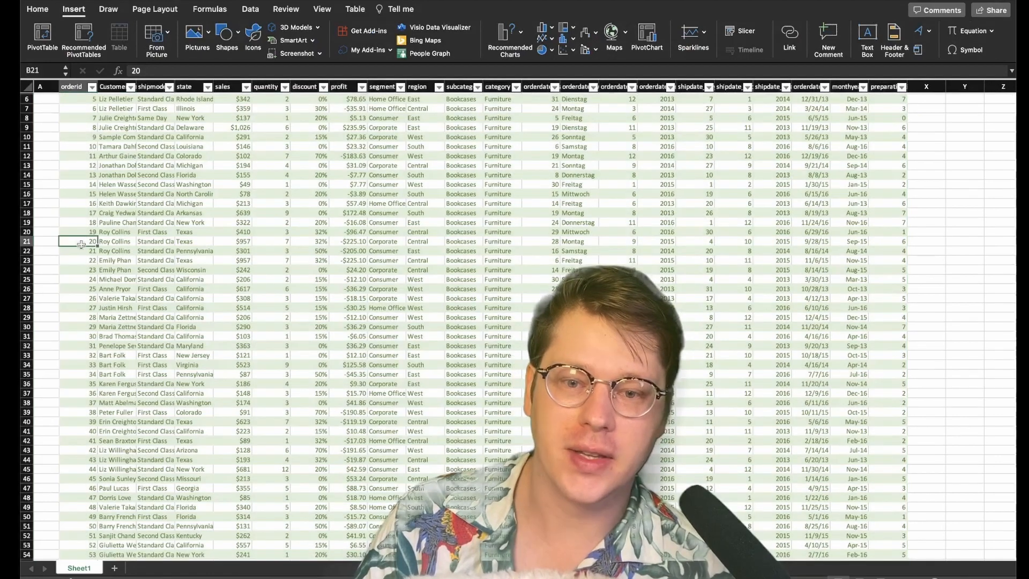
Check the table name assigned to the order data on Sheet1
{"action": "scroll", "coordinate": [80, 244], "scroll_direction": "up", "scroll_amount": 3}
{"action": "left_click", "coordinate": [265, 134]}
{"action": "scroll", "coordinate": [265, 134], "scroll_direction": "down", "scroll_amount": 2}
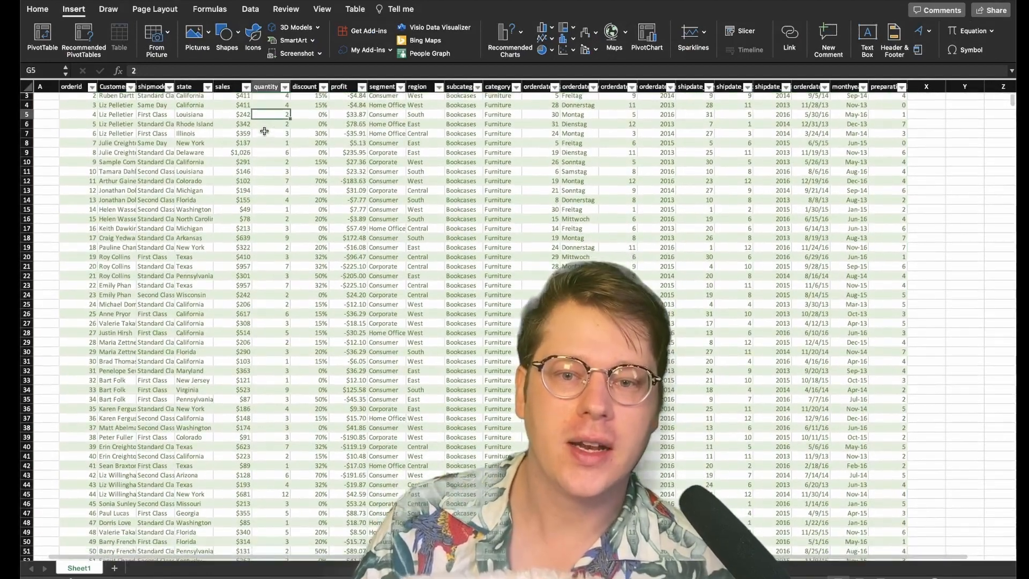
{"action": "left_click", "coordinate": [355, 9]}
{"action": "left_click", "coordinate": [25, 47]}
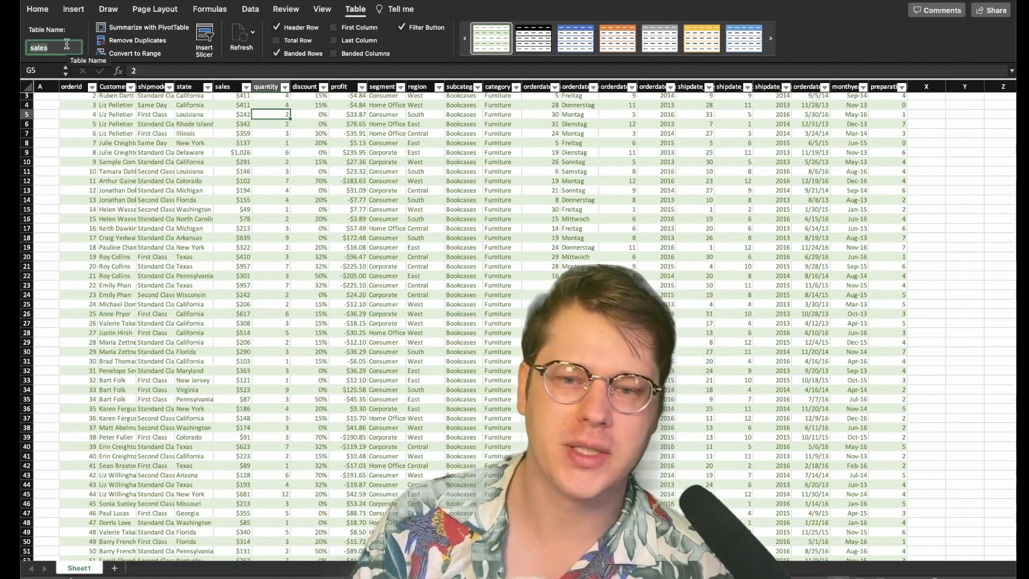
{"action": "left_click", "coordinate": [326, 218]}
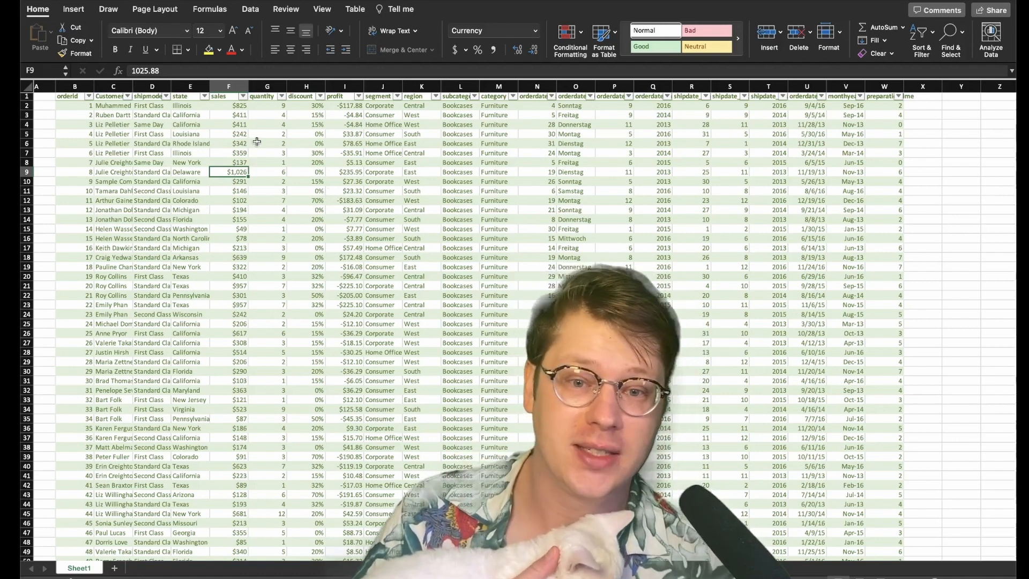
{"action": "left_click_drag", "start_coordinate": [242, 108], "coordinate": [234, 285]}
{"action": "left_click", "coordinate": [234, 285]}
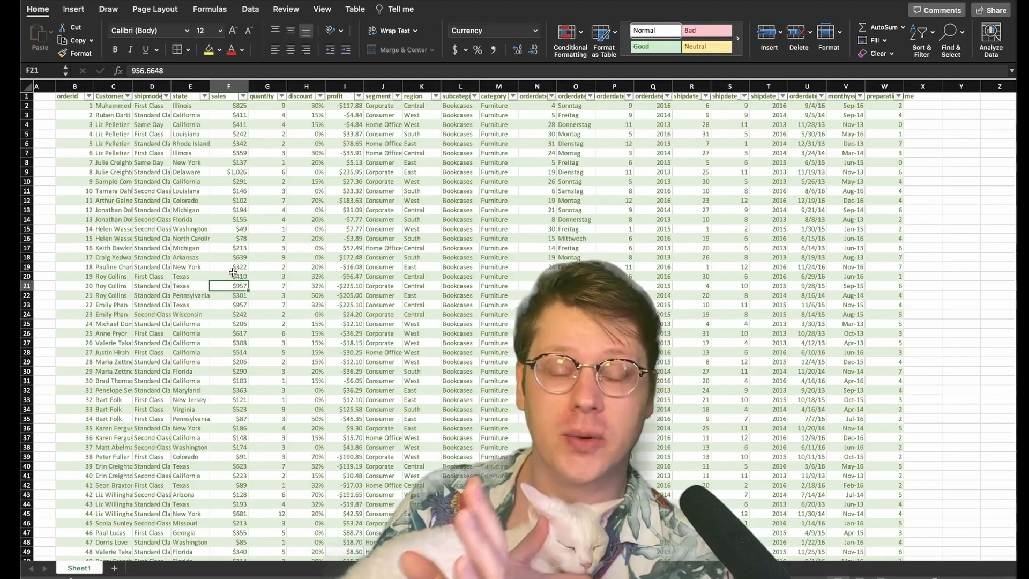
{"action": "left_click", "coordinate": [697, 210]}
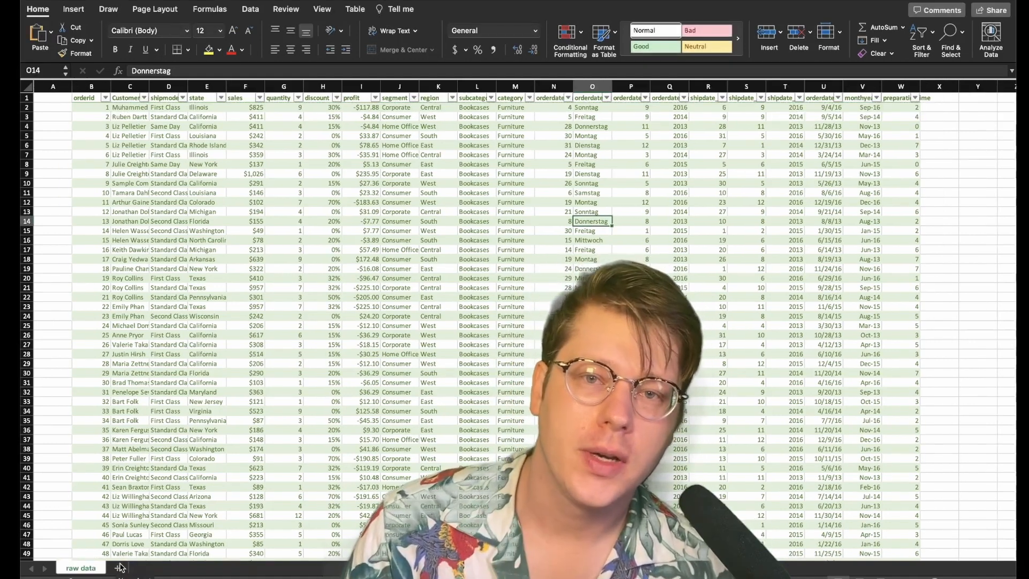
Add a new blank worksheet after the raw data sheet
{"action": "left_click", "coordinate": [119, 567]}
{"action": "scroll", "coordinate": [171, 137], "scroll_direction": "up", "scroll_amount": 3}
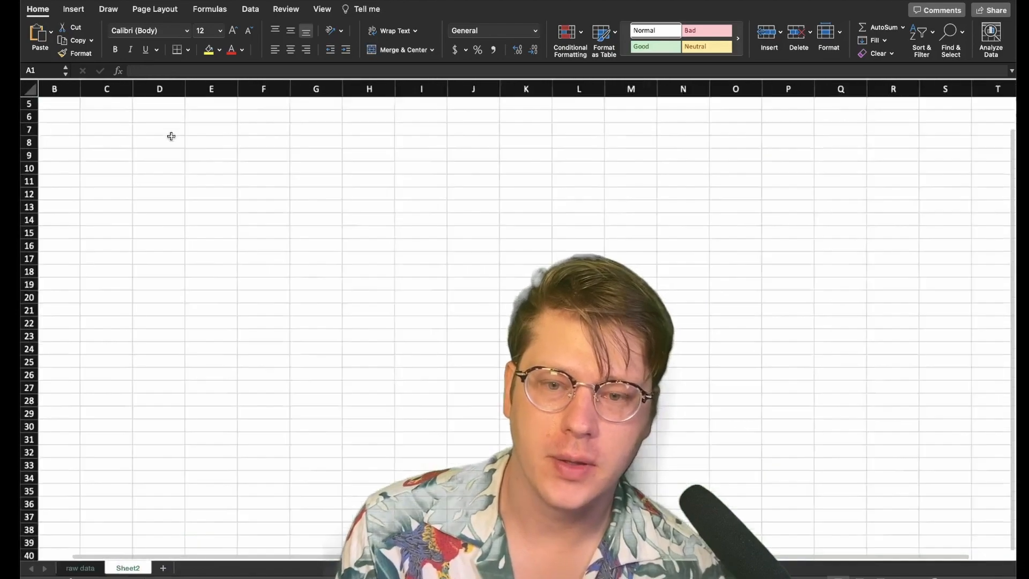
{"action": "scroll", "coordinate": [170, 136], "scroll_direction": "up", "scroll_amount": 3}
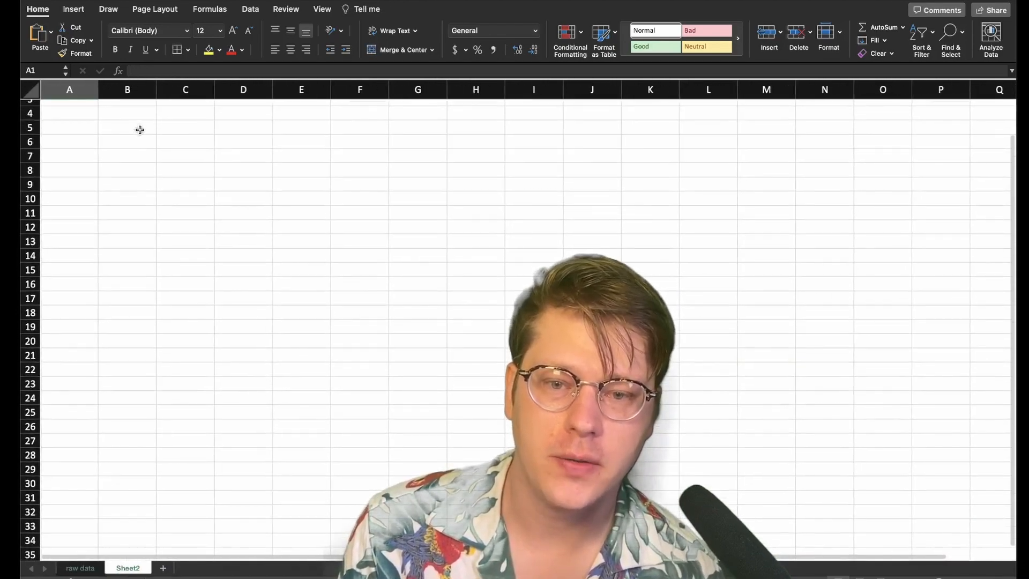
{"action": "scroll", "coordinate": [140, 130], "scroll_direction": "up", "scroll_amount": 2}
Insert a PivotTable based on the sales table at cell B1 of the existing worksheet Sheet2
{"action": "left_click", "coordinate": [120, 110]}
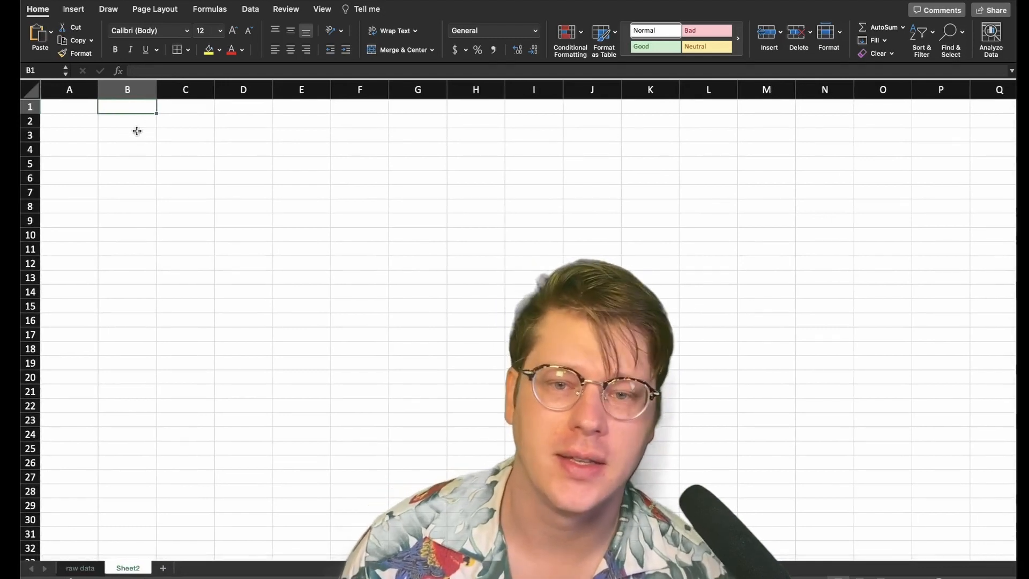
{"action": "left_click", "coordinate": [74, 9]}
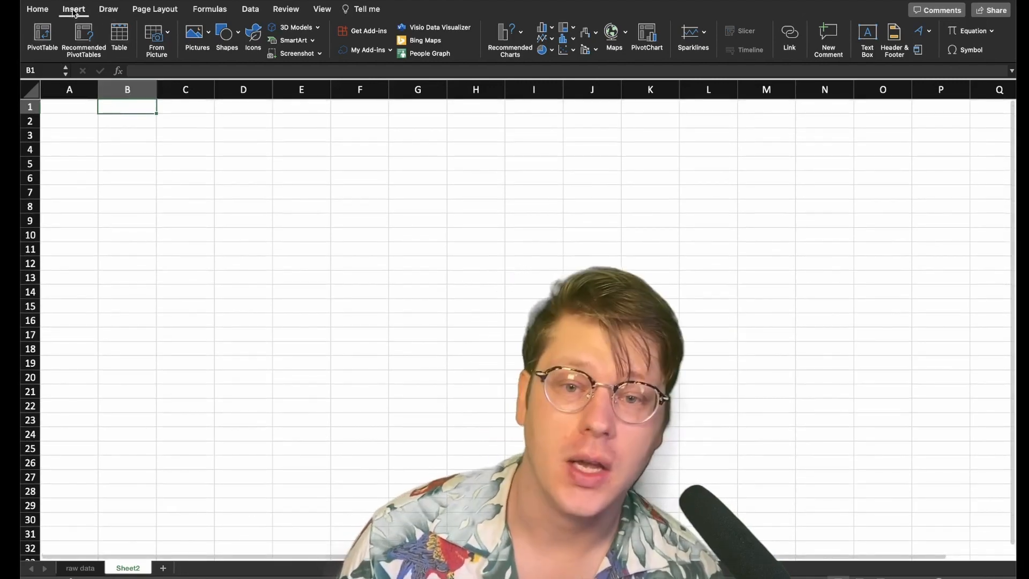
{"action": "left_click", "coordinate": [43, 35]}
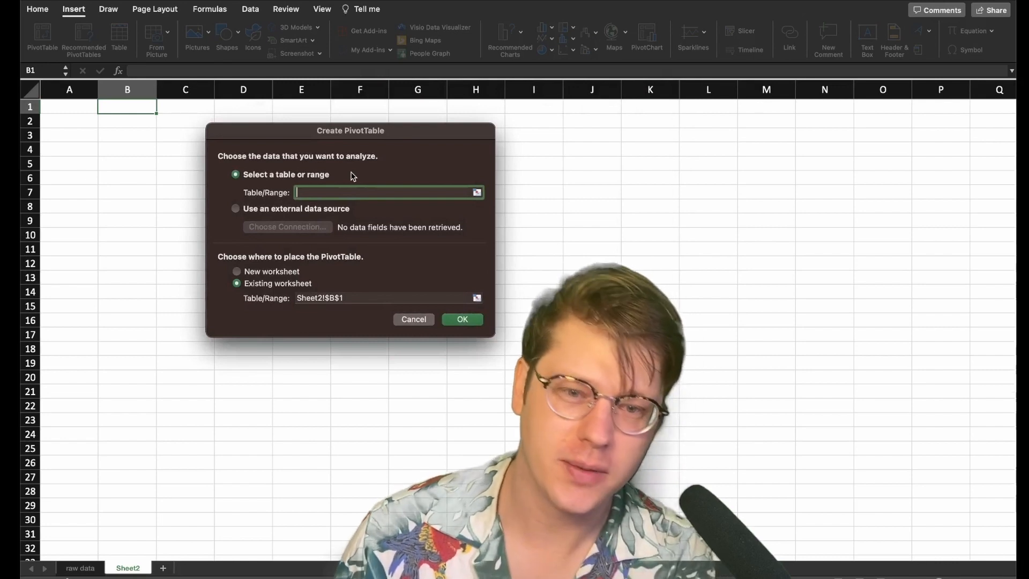
{"action": "type", "text": "sales"}
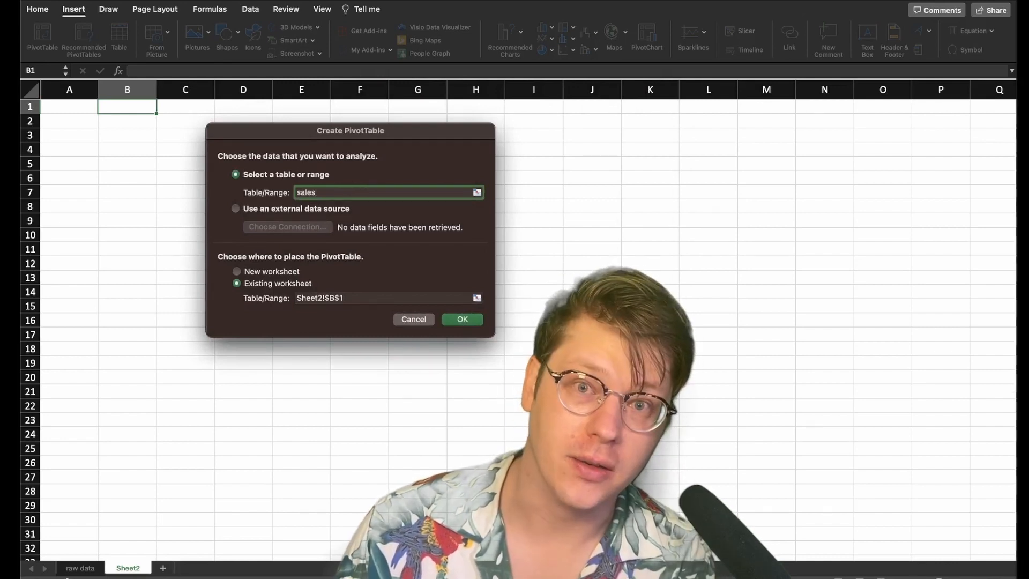
{"action": "key", "text": "Return"}
Add the orderdate field to the rows of the PivotTable
{"action": "scroll", "coordinate": [884, 149], "scroll_direction": "down", "scroll_amount": 3}
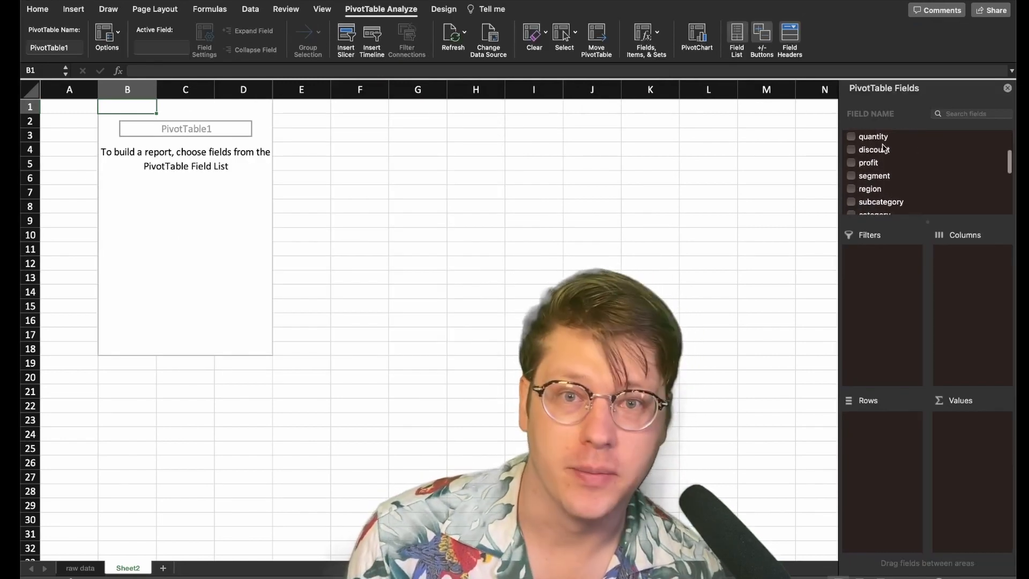
{"action": "scroll", "coordinate": [879, 156], "scroll_direction": "down", "scroll_amount": 2}
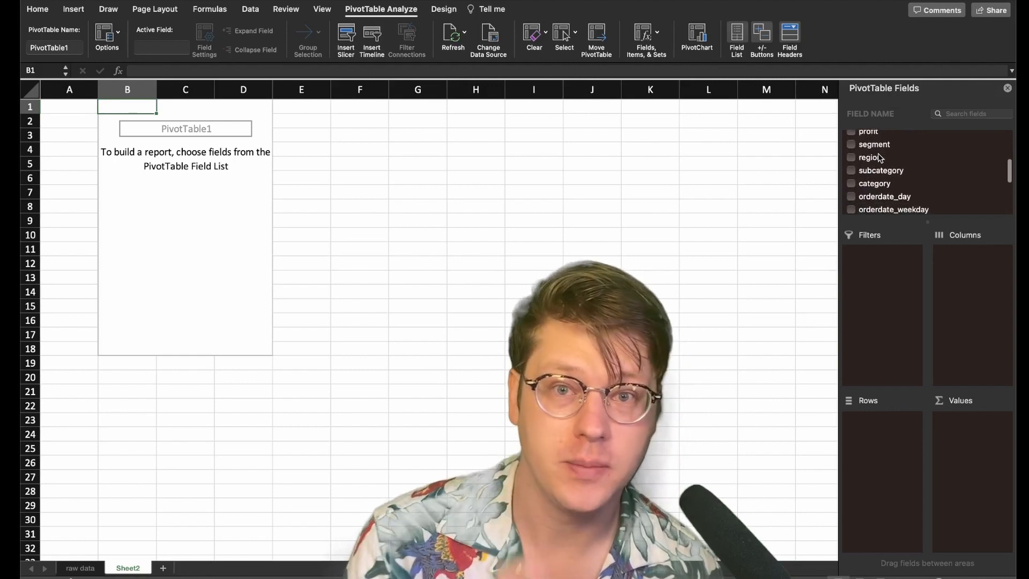
{"action": "scroll", "coordinate": [880, 157], "scroll_direction": "down", "scroll_amount": 5}
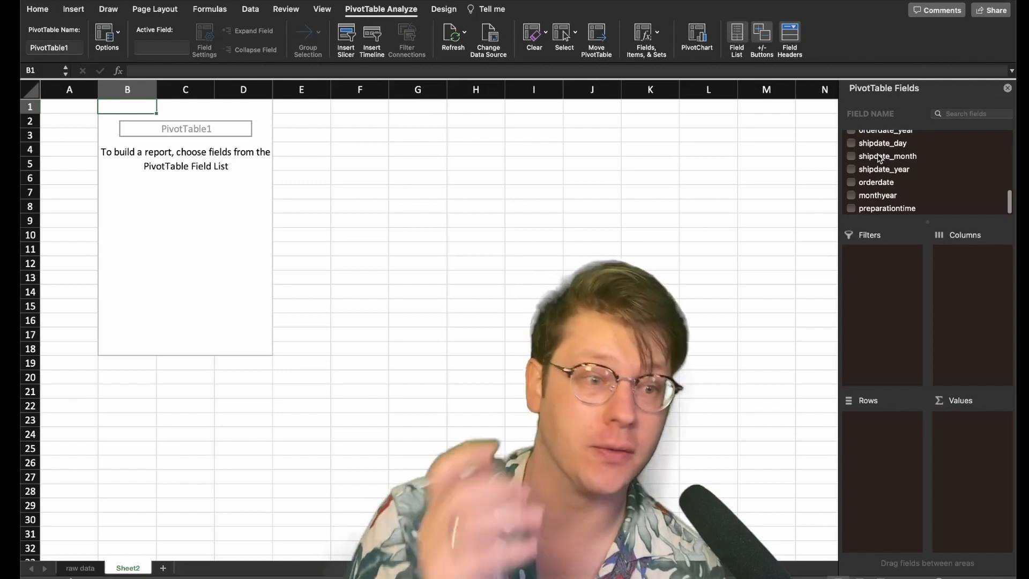
{"action": "scroll", "coordinate": [878, 155], "scroll_direction": "down", "scroll_amount": 1}
{"action": "scroll", "coordinate": [878, 156], "scroll_direction": "up", "scroll_amount": 1}
{"action": "left_click", "coordinate": [882, 193]}
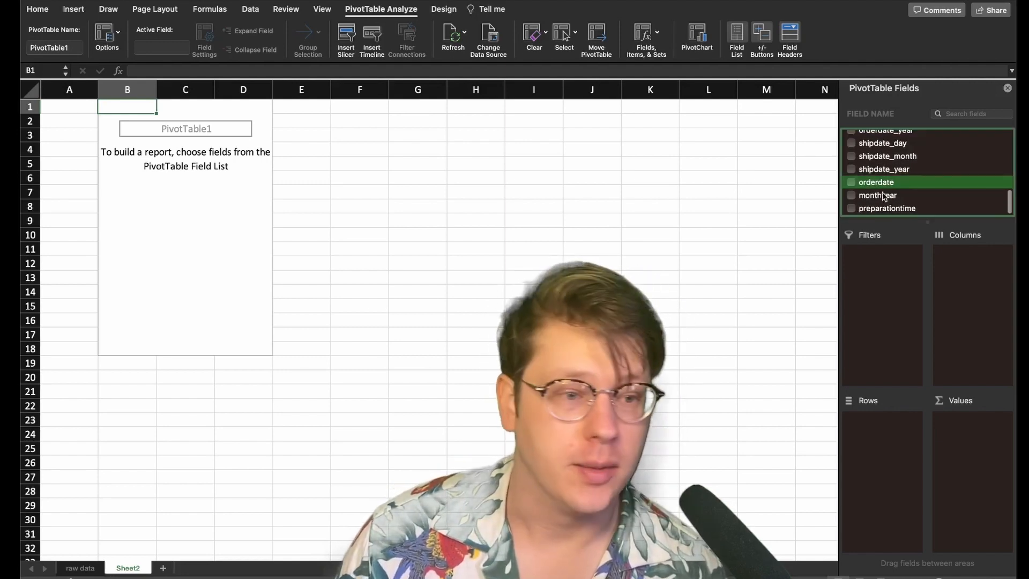
{"action": "left_click_drag", "start_coordinate": [877, 185], "coordinate": [868, 456]}
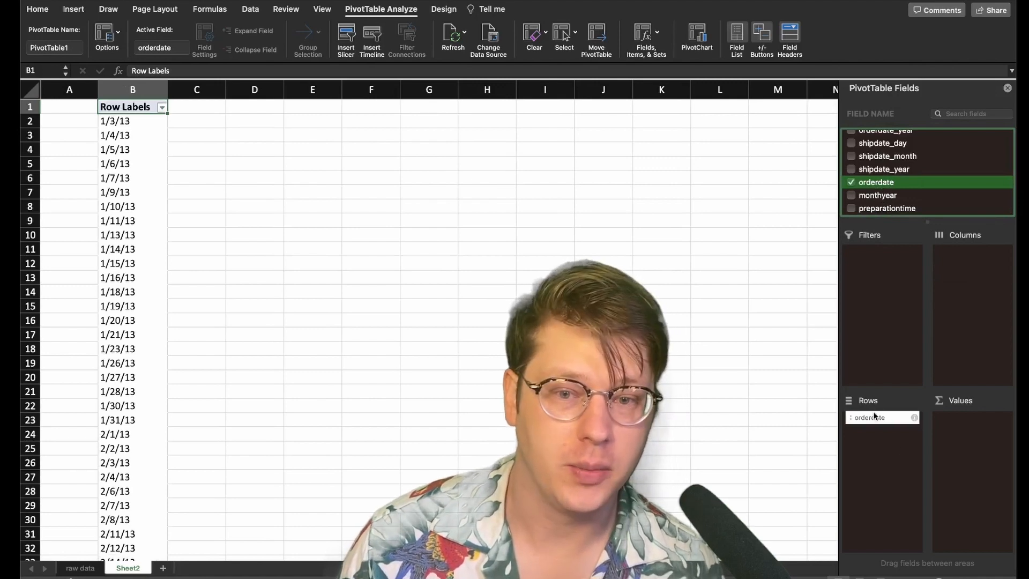
Add the sales field to the PivotTable's values and look through the summed sales by order date
{"action": "scroll", "coordinate": [914, 194], "scroll_direction": "up", "scroll_amount": 10}
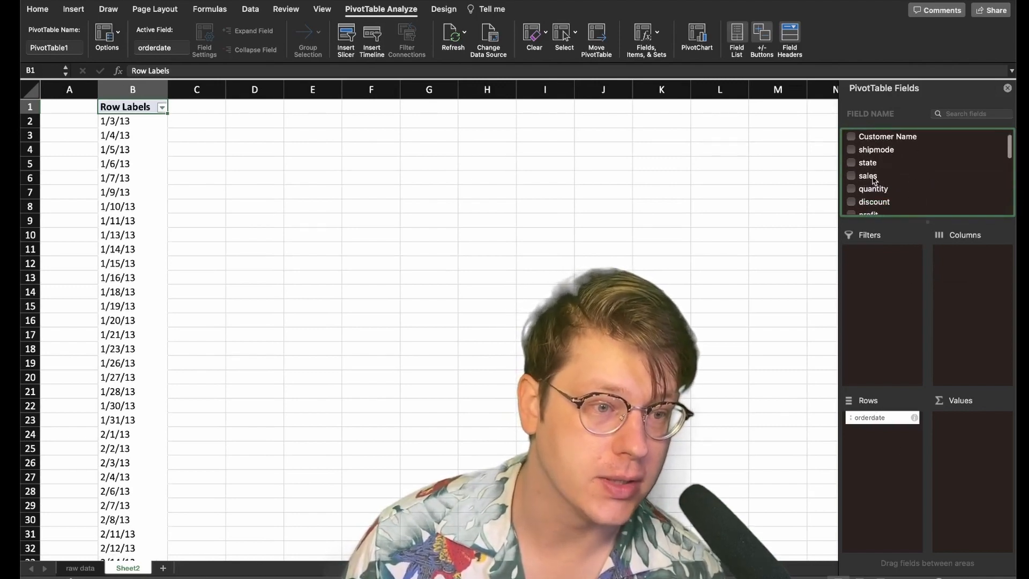
{"action": "left_click_drag", "start_coordinate": [873, 179], "coordinate": [987, 471]}
{"action": "scroll", "coordinate": [114, 212], "scroll_direction": "down", "scroll_amount": 1}
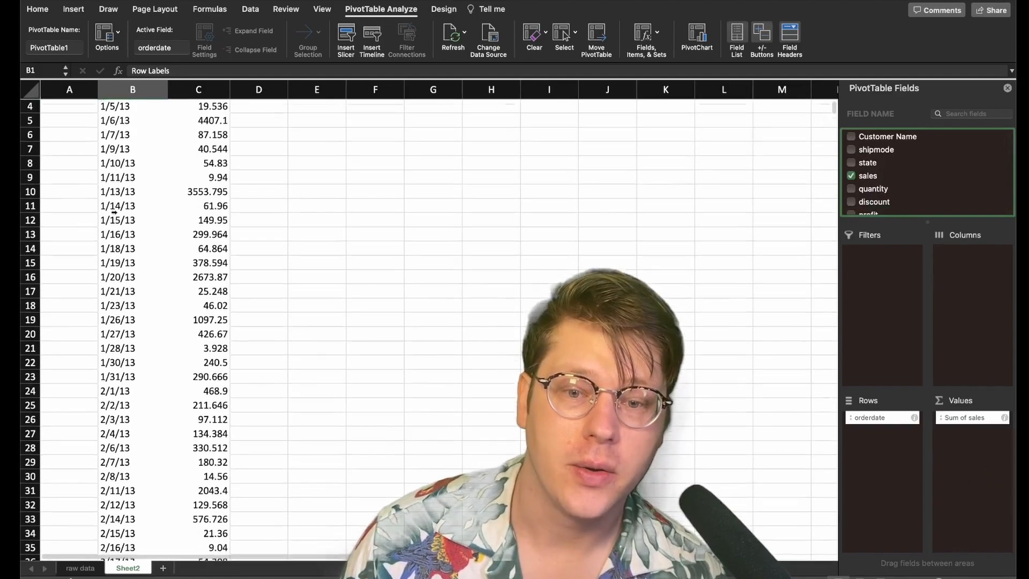
{"action": "scroll", "coordinate": [114, 212], "scroll_direction": "down", "scroll_amount": 15}
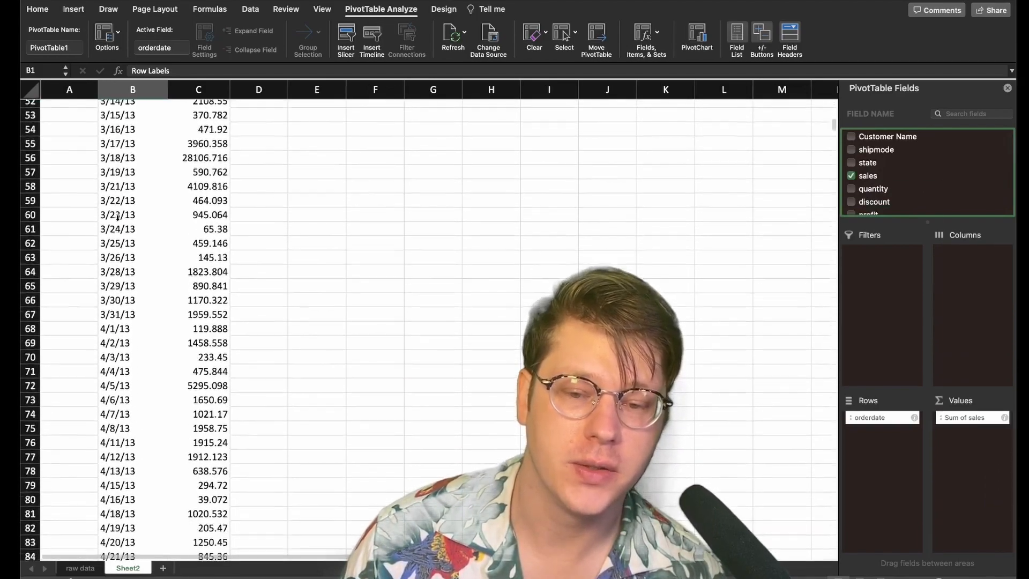
{"action": "scroll", "coordinate": [118, 217], "scroll_direction": "down", "scroll_amount": 12}
{"action": "scroll", "coordinate": [171, 166], "scroll_direction": "up", "scroll_amount": 20}
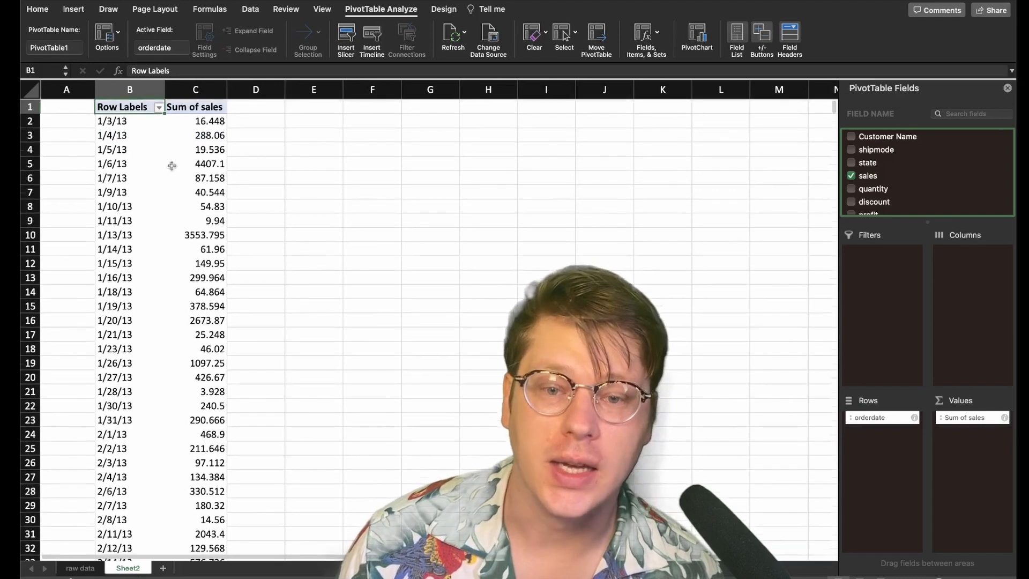
Group the PivotTable's order dates by Months and Years
{"action": "left_click", "coordinate": [136, 163]}
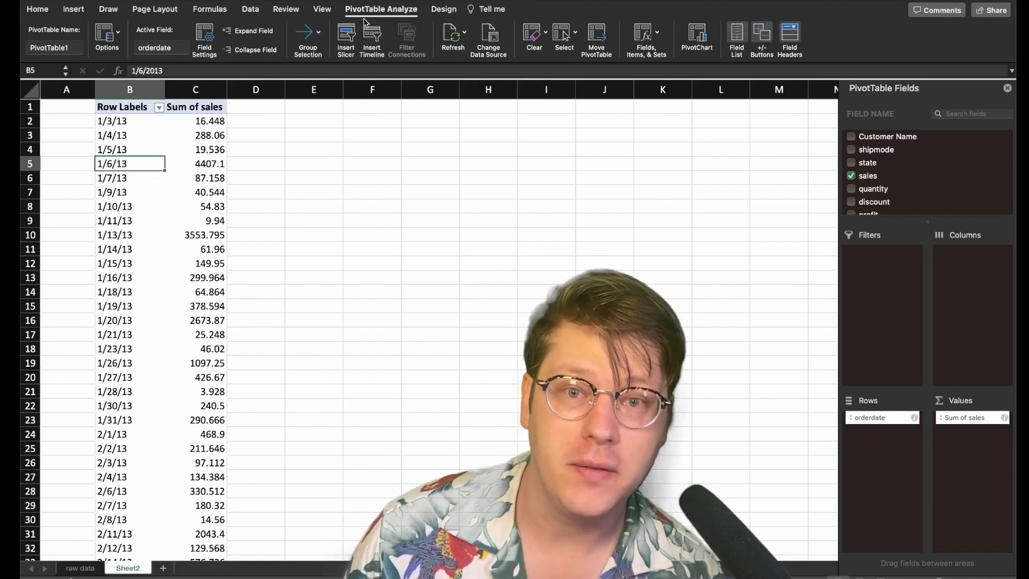
{"action": "left_click", "coordinate": [319, 35]}
{"action": "left_click", "coordinate": [346, 51]}
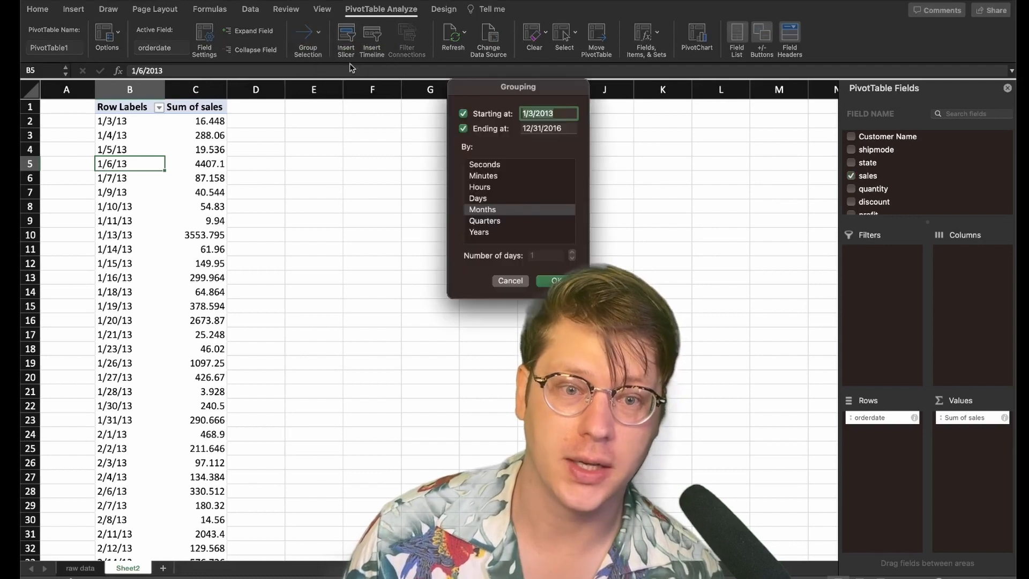
{"action": "left_click", "coordinate": [271, 250]}
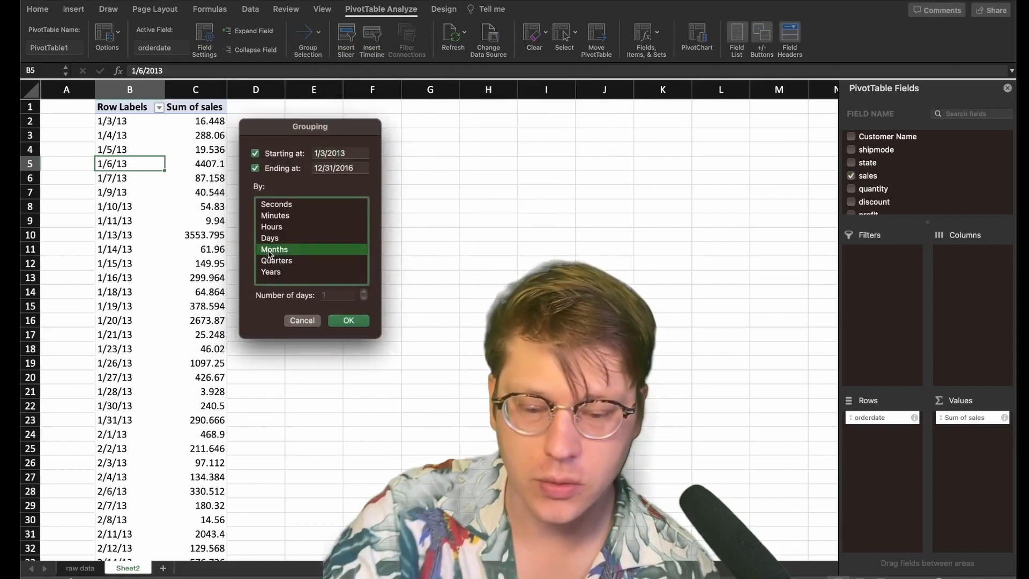
{"action": "left_click", "coordinate": [284, 271]}
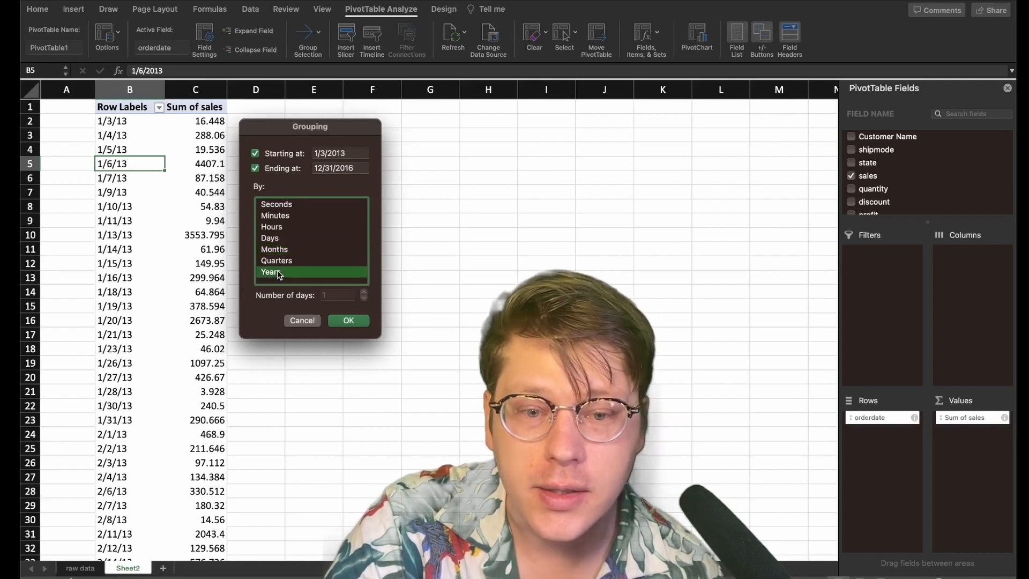
{"action": "left_click", "coordinate": [279, 250]}
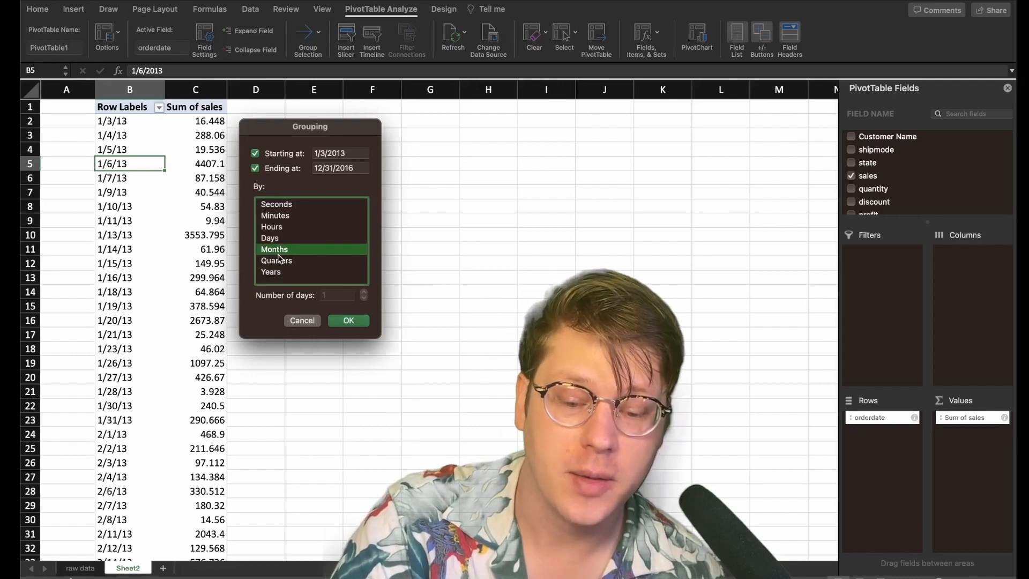
{"action": "left_click", "coordinate": [280, 273]}
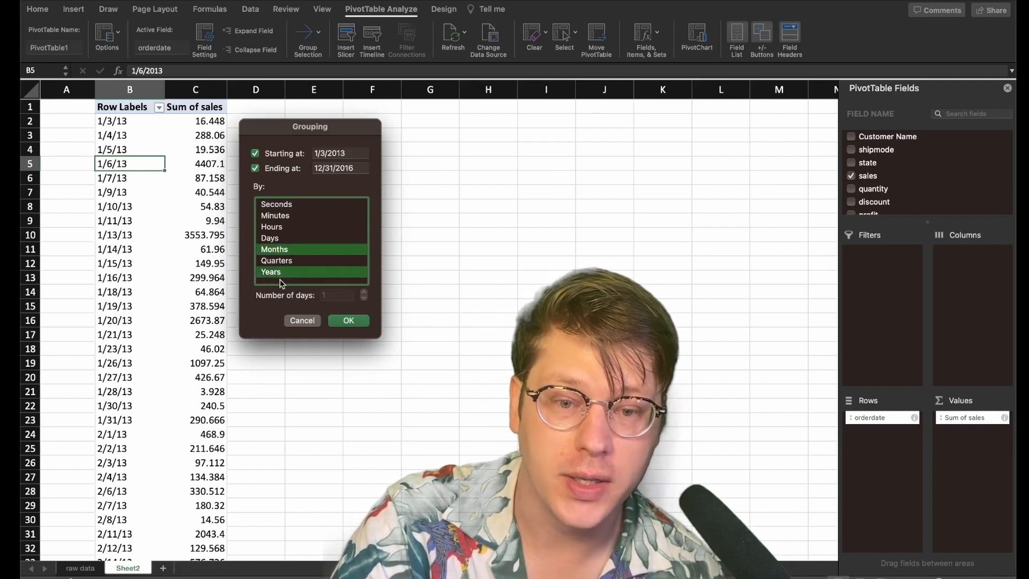
{"action": "left_click", "coordinate": [354, 323]}
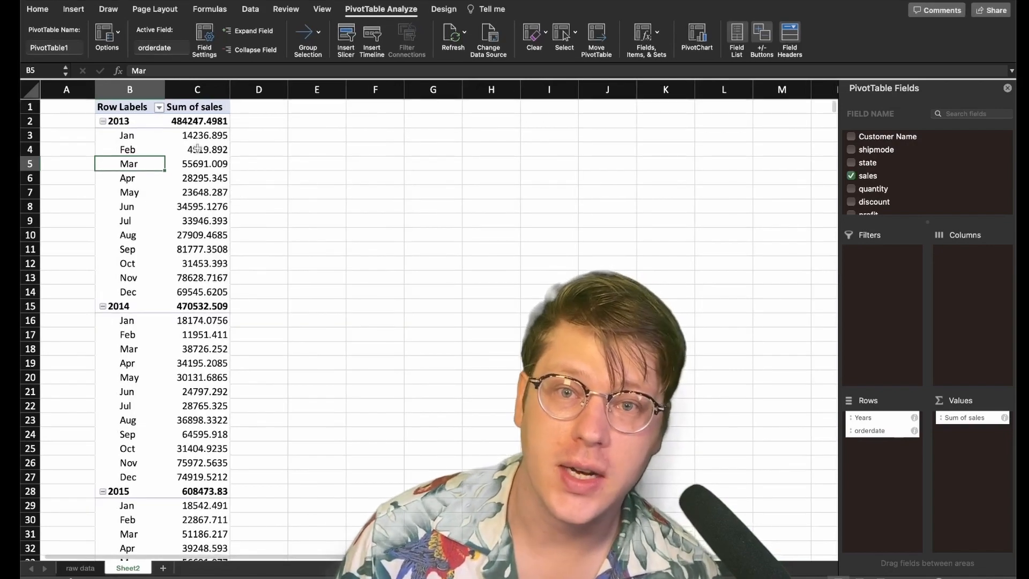
{"action": "scroll", "coordinate": [165, 209], "scroll_direction": "down", "scroll_amount": 2}
{"action": "scroll", "coordinate": [165, 209], "scroll_direction": "up", "scroll_amount": 2}
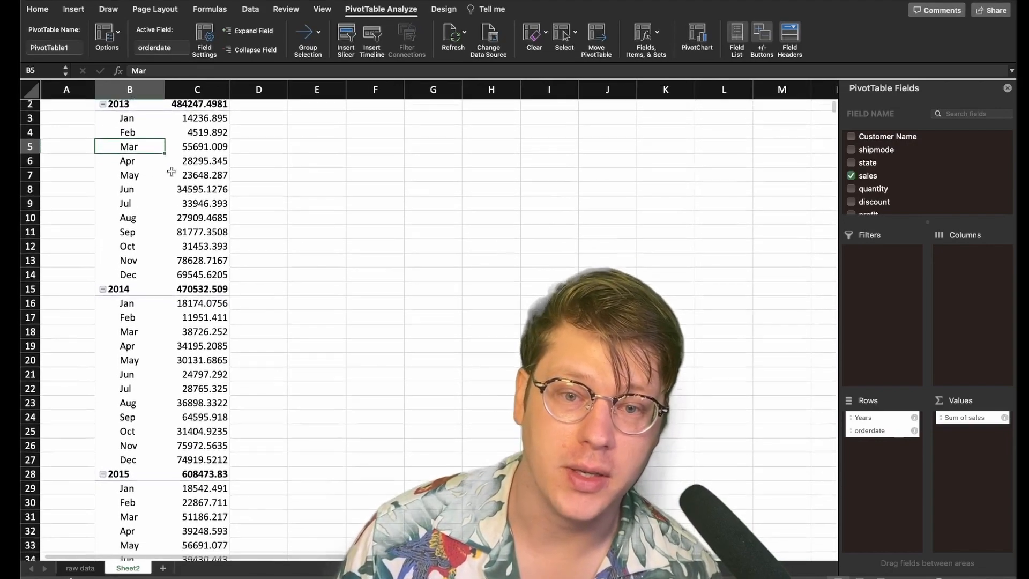
Format the Sum of sales values as Currency with the $ symbol and 0 decimal places
{"action": "left_click", "coordinate": [203, 158]}
{"action": "scroll", "coordinate": [209, 193], "scroll_direction": "up", "scroll_amount": 1}
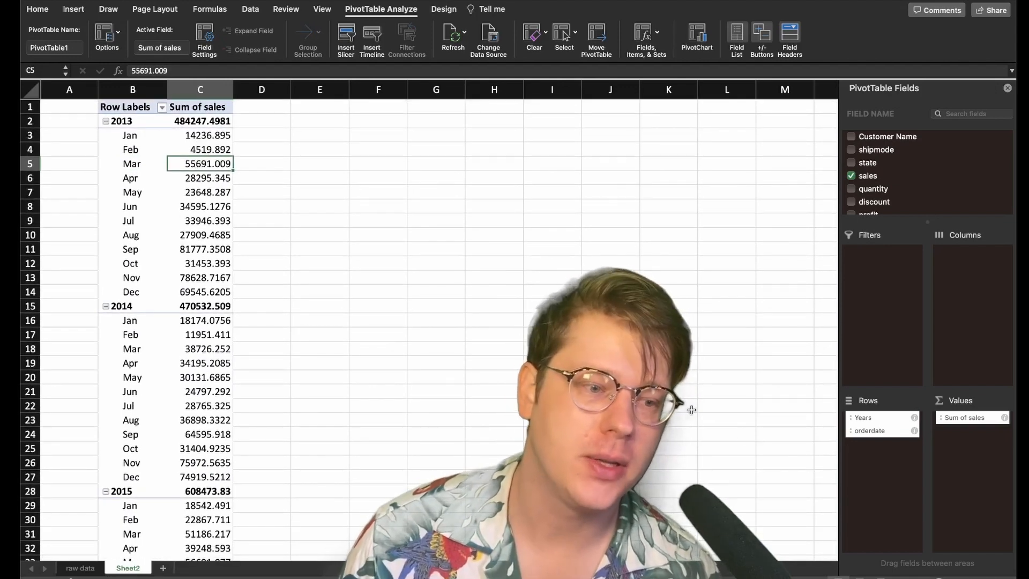
{"action": "left_click", "coordinate": [963, 419]}
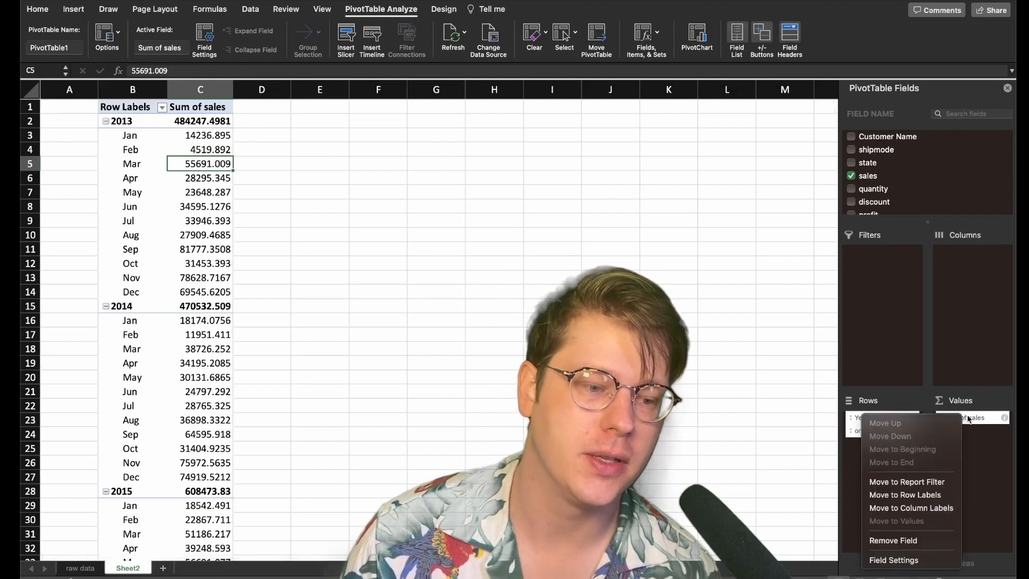
{"action": "left_click", "coordinate": [922, 563]}
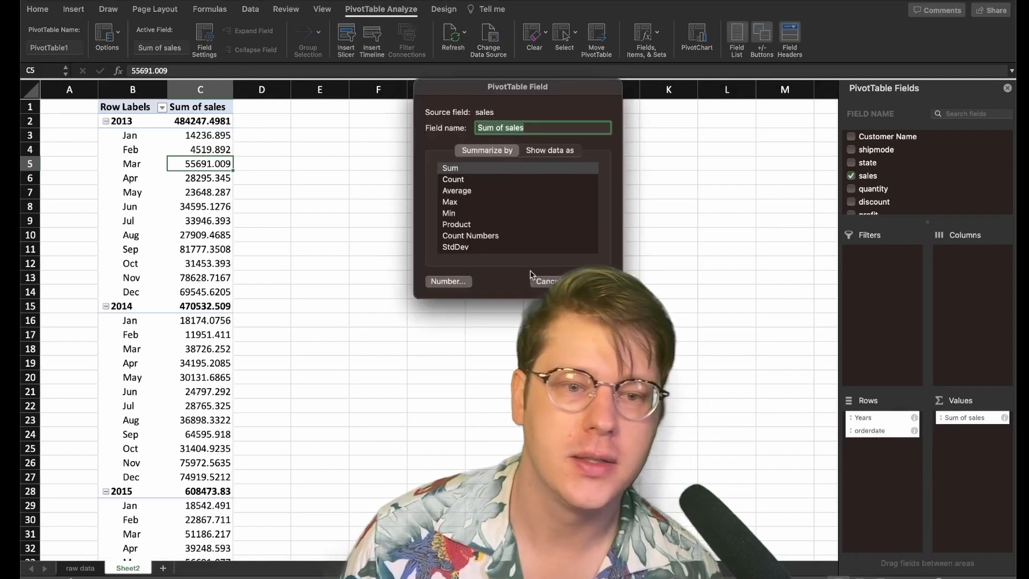
{"action": "left_click", "coordinate": [448, 282]}
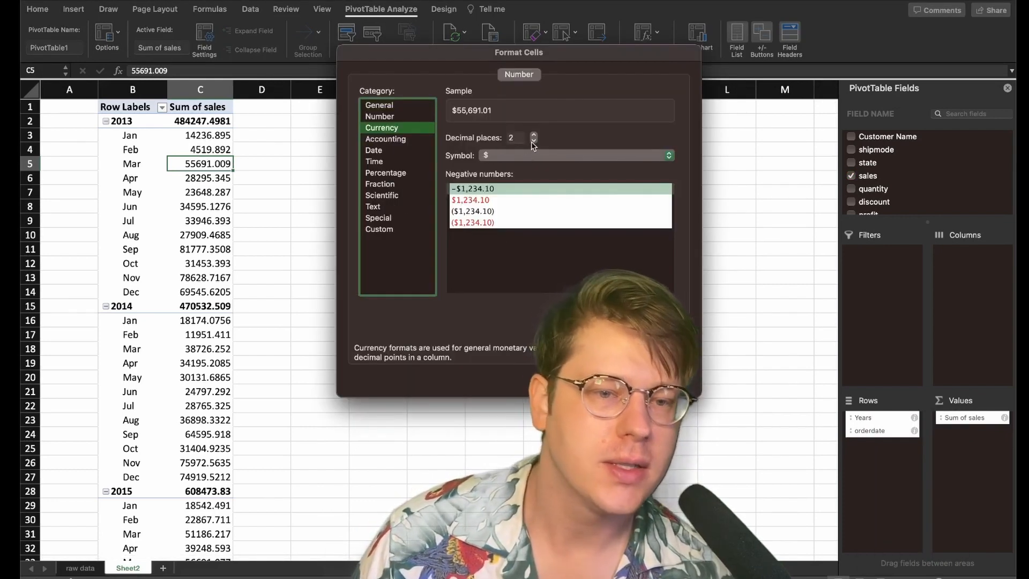
{"action": "left_click", "coordinate": [533, 141]}
{"action": "left_click", "coordinate": [534, 141]}
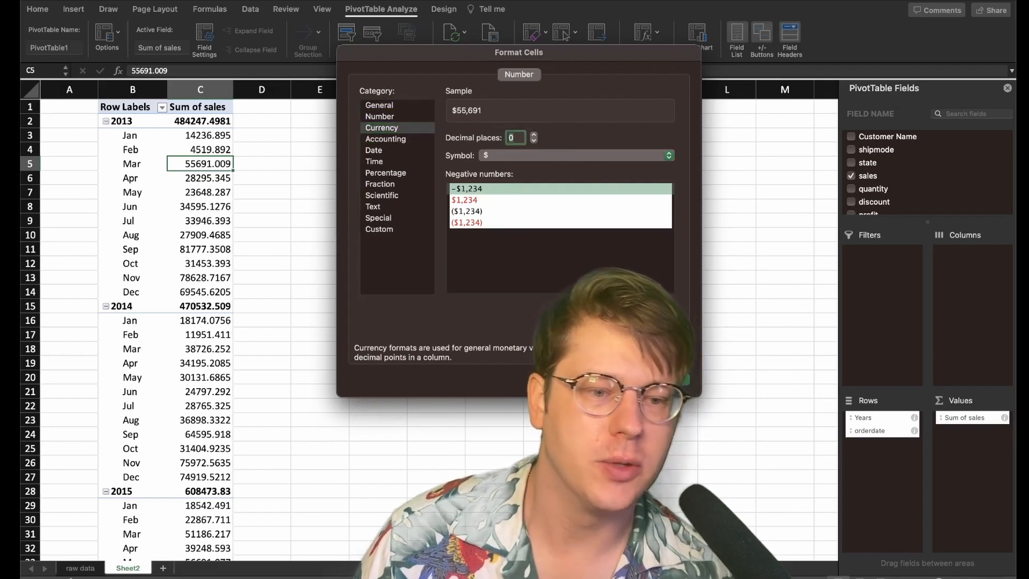
{"action": "key", "text": "Return"}
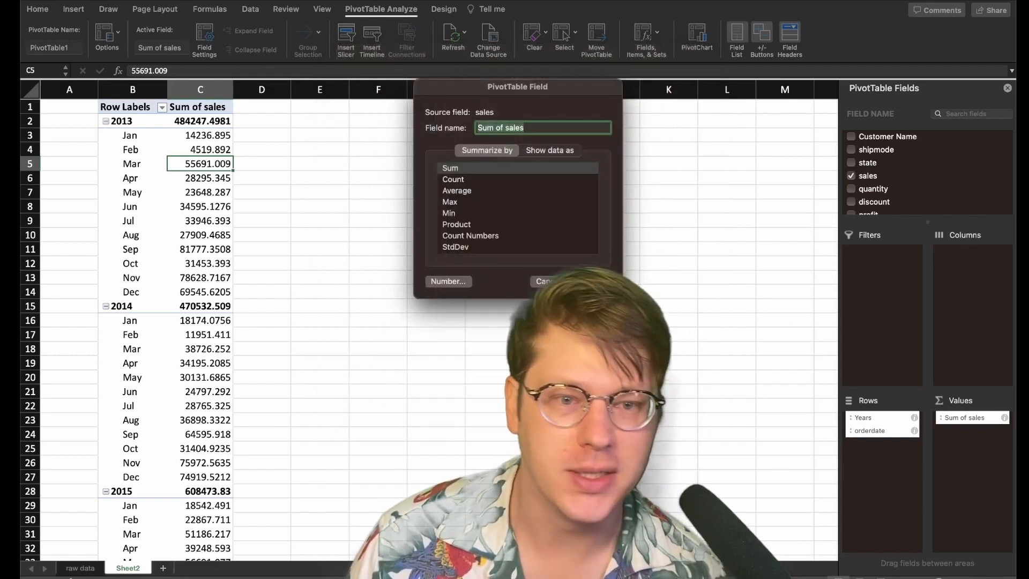
{"action": "key", "text": "Return"}
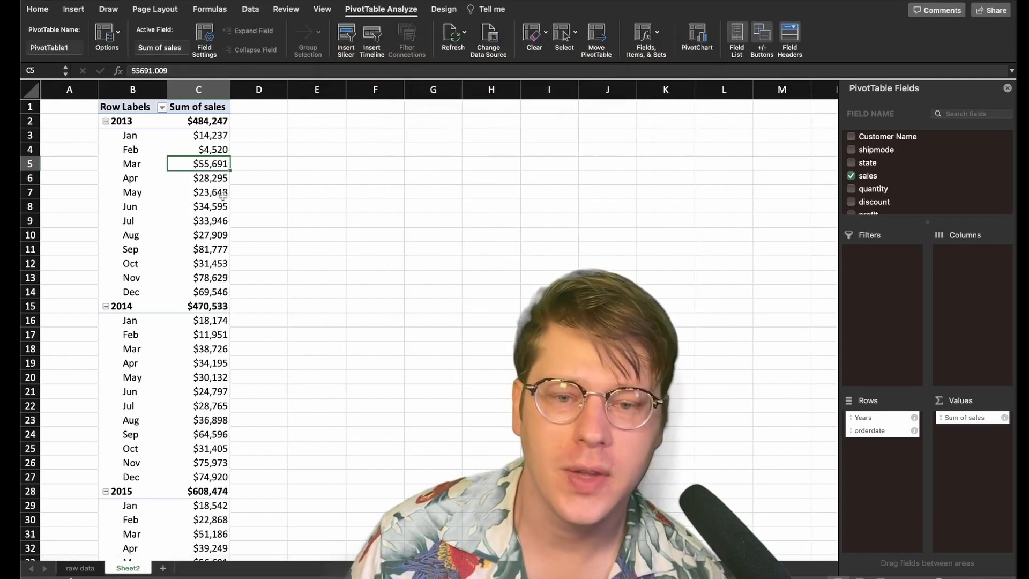
Turn off the PivotTable's grand totals and hide its yearly subtotals
{"action": "left_click", "coordinate": [220, 194]}
{"action": "scroll", "coordinate": [245, 179], "scroll_direction": "down", "scroll_amount": 1}
{"action": "scroll", "coordinate": [248, 161], "scroll_direction": "up", "scroll_amount": 1}
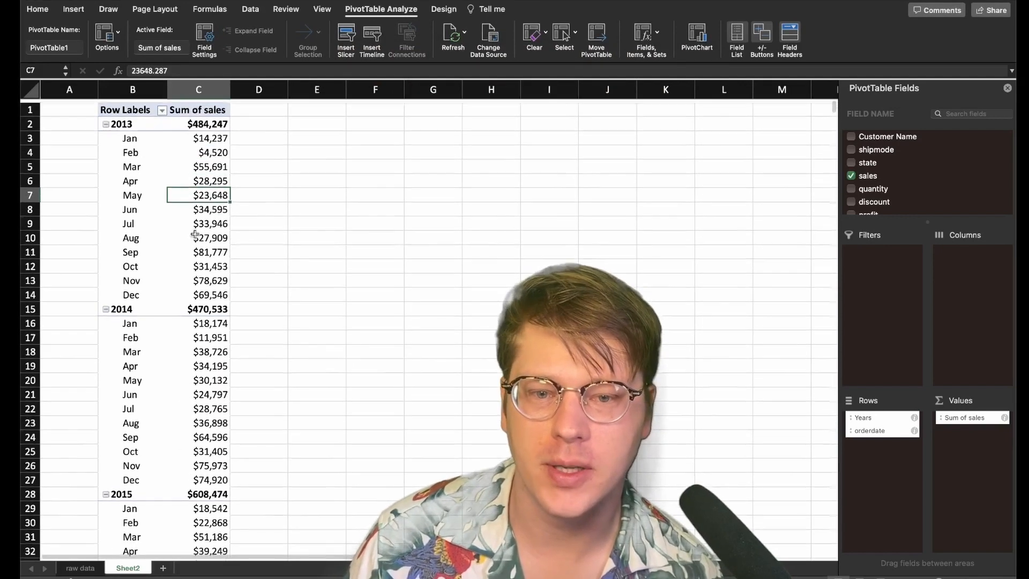
{"action": "left_click", "coordinate": [444, 9]}
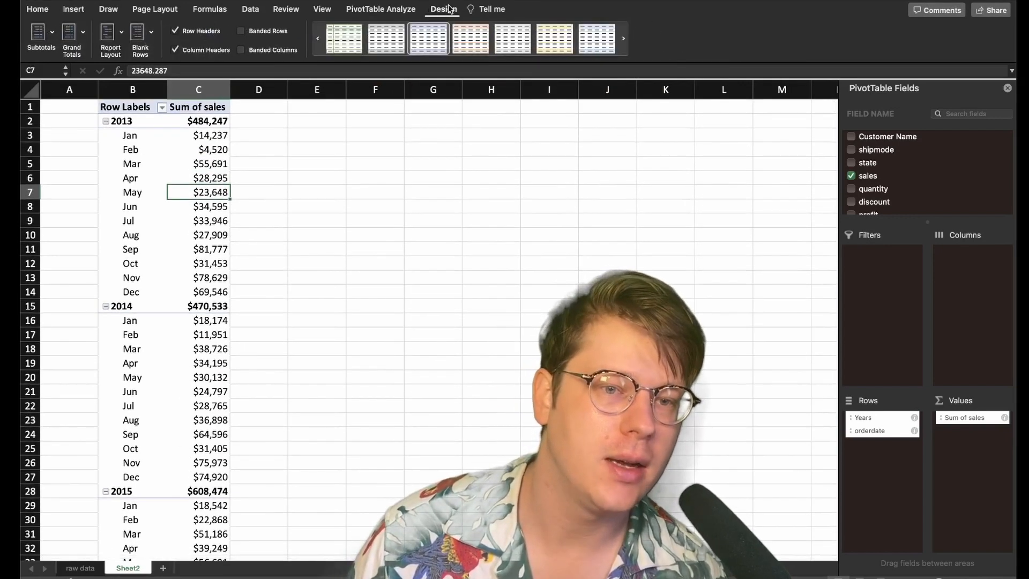
{"action": "left_click", "coordinate": [83, 38]}
{"action": "left_click", "coordinate": [94, 51]}
{"action": "left_click", "coordinate": [52, 33]}
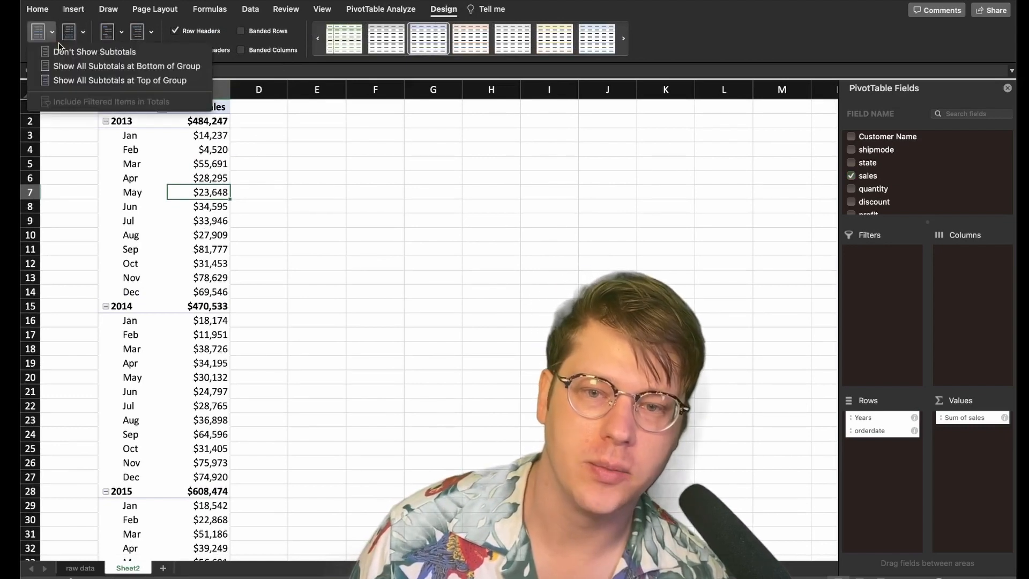
{"action": "left_click", "coordinate": [69, 52]}
{"action": "left_click", "coordinate": [213, 263]}
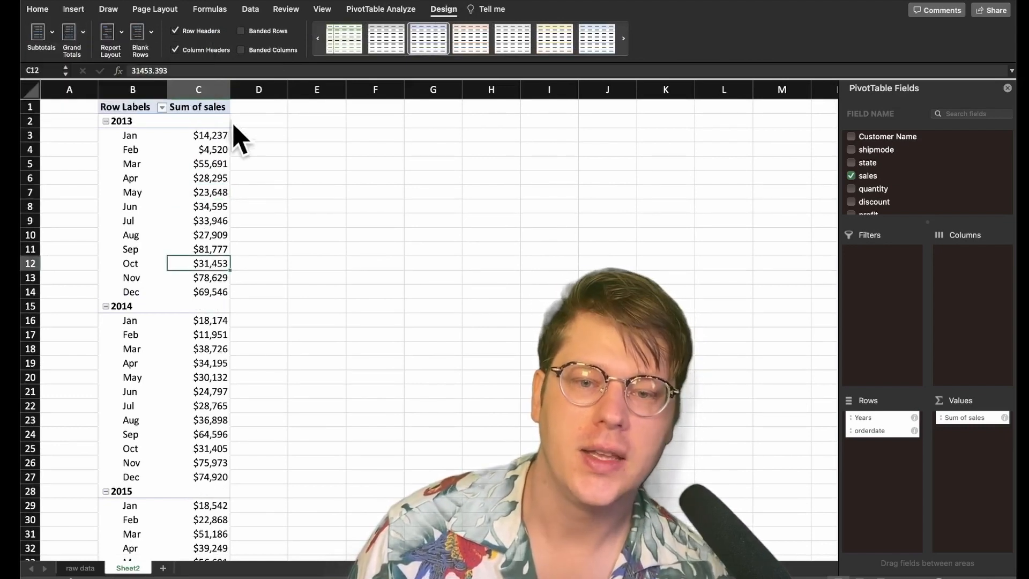
Review the PivotTable's year header rows and the monthly sales figures listed under each year
{"action": "left_click", "coordinate": [204, 120]}
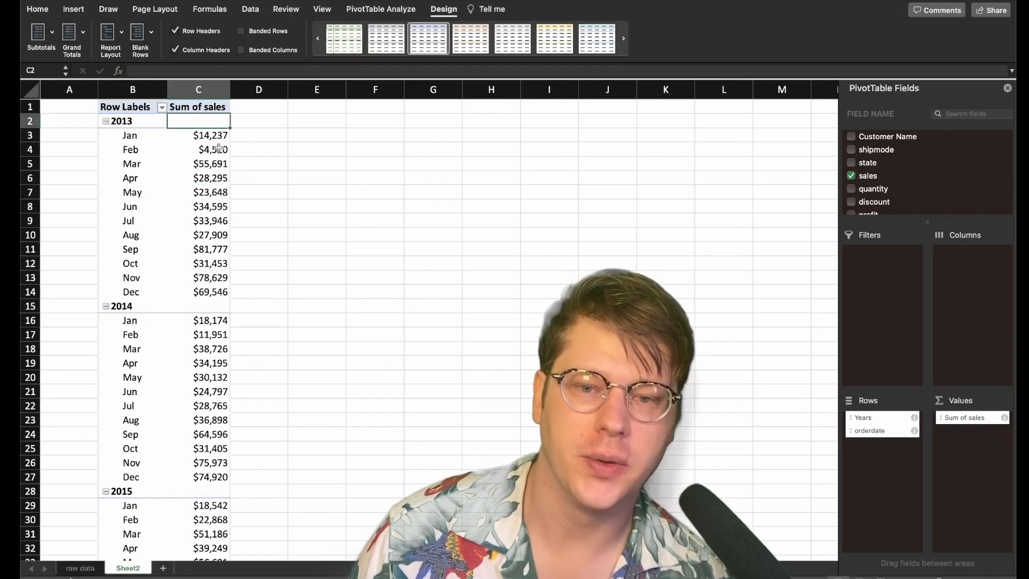
{"action": "left_click", "coordinate": [206, 308]}
{"action": "scroll", "coordinate": [215, 292], "scroll_direction": "down", "scroll_amount": 1}
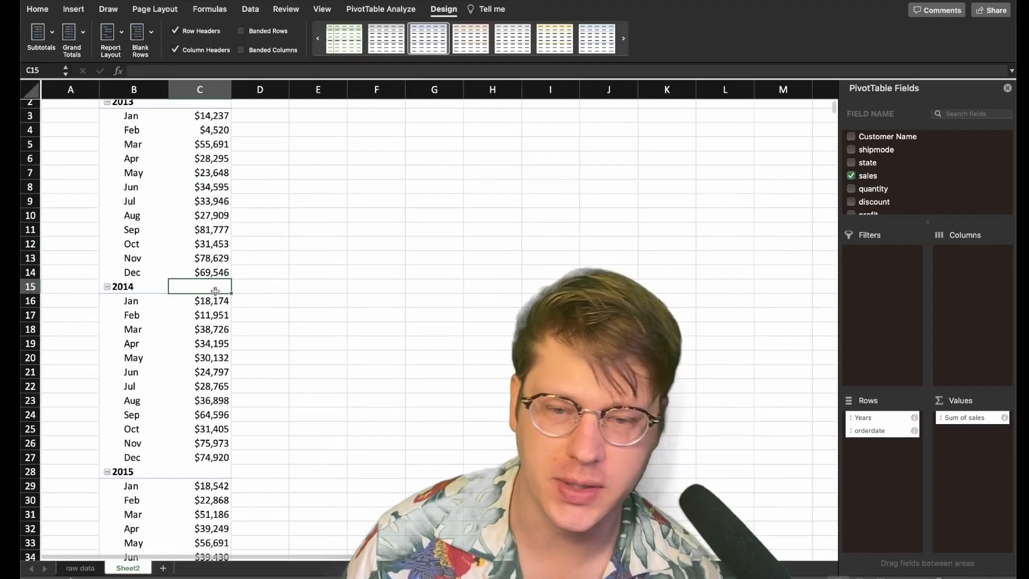
{"action": "scroll", "coordinate": [215, 291], "scroll_direction": "down", "scroll_amount": 3}
{"action": "scroll", "coordinate": [161, 214], "scroll_direction": "up", "scroll_amount": 4}
{"action": "left_click", "coordinate": [154, 191]}
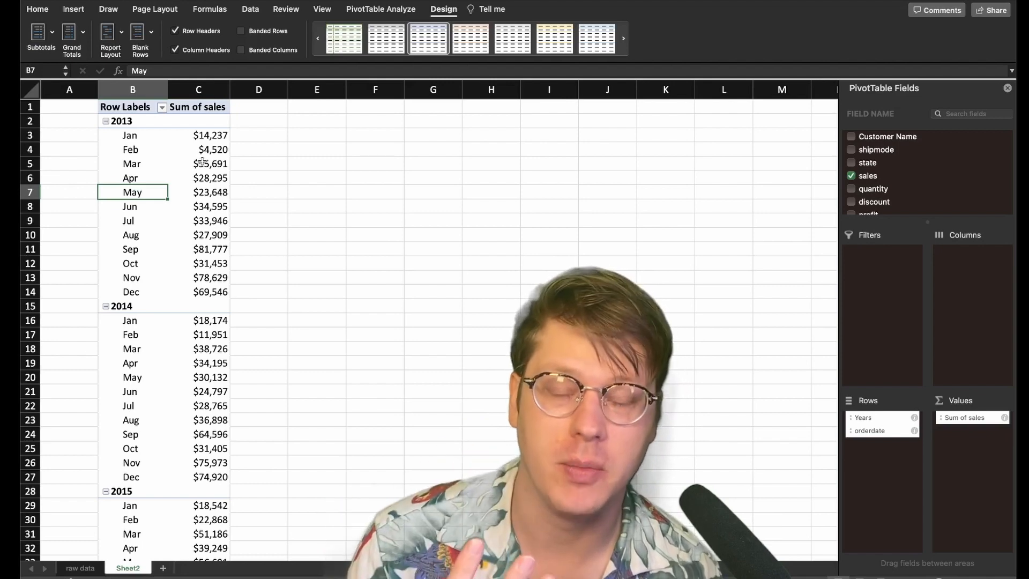
{"action": "left_click", "coordinate": [202, 162]}
{"action": "scroll", "coordinate": [202, 166], "scroll_direction": "down", "scroll_amount": 1}
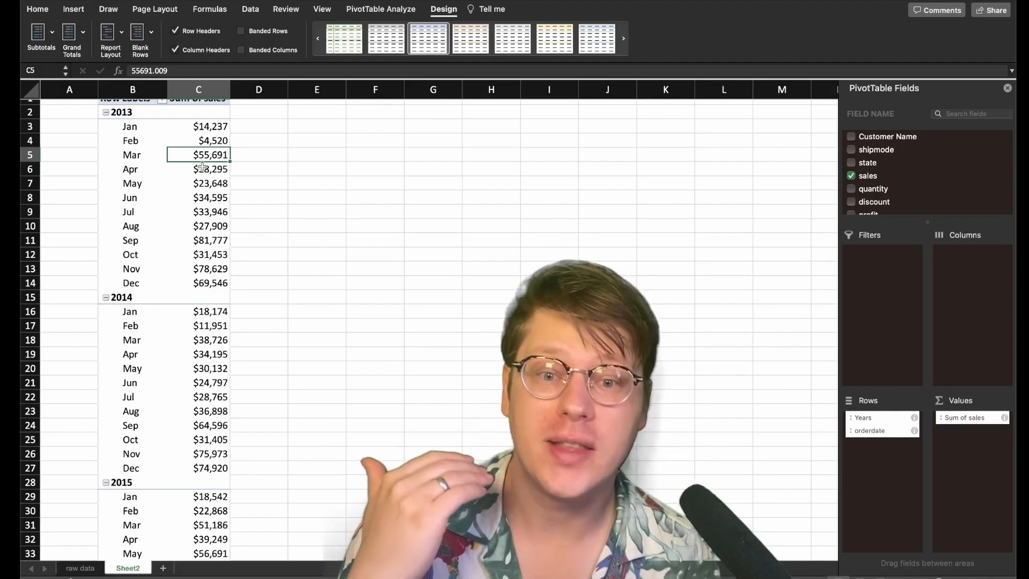
{"action": "scroll", "coordinate": [202, 167], "scroll_direction": "down", "scroll_amount": 10}
{"action": "scroll", "coordinate": [201, 166], "scroll_direction": "up", "scroll_amount": 10}
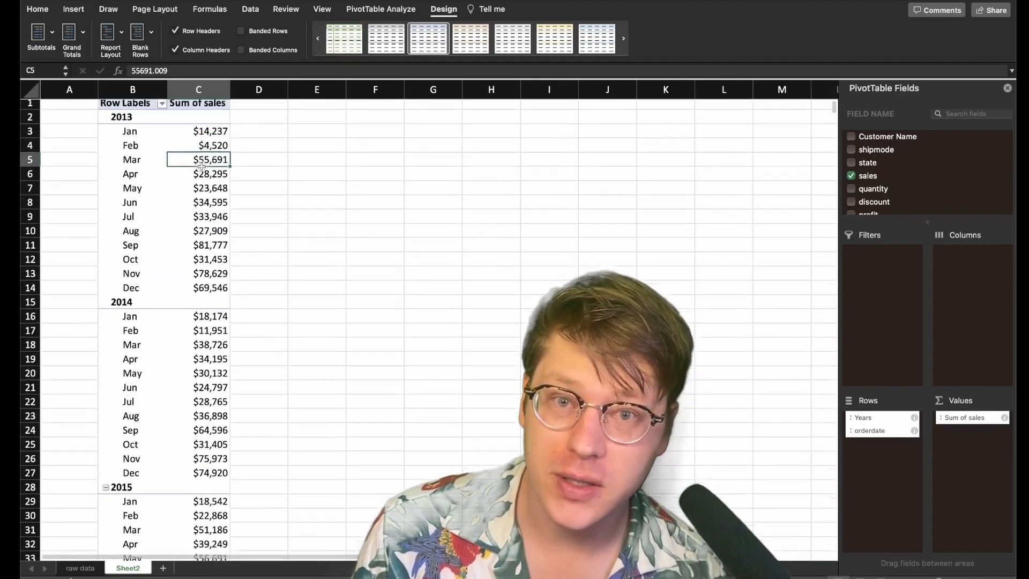
{"action": "scroll", "coordinate": [187, 168], "scroll_direction": "down", "scroll_amount": 1}
{"action": "scroll", "coordinate": [190, 166], "scroll_direction": "up", "scroll_amount": 1}
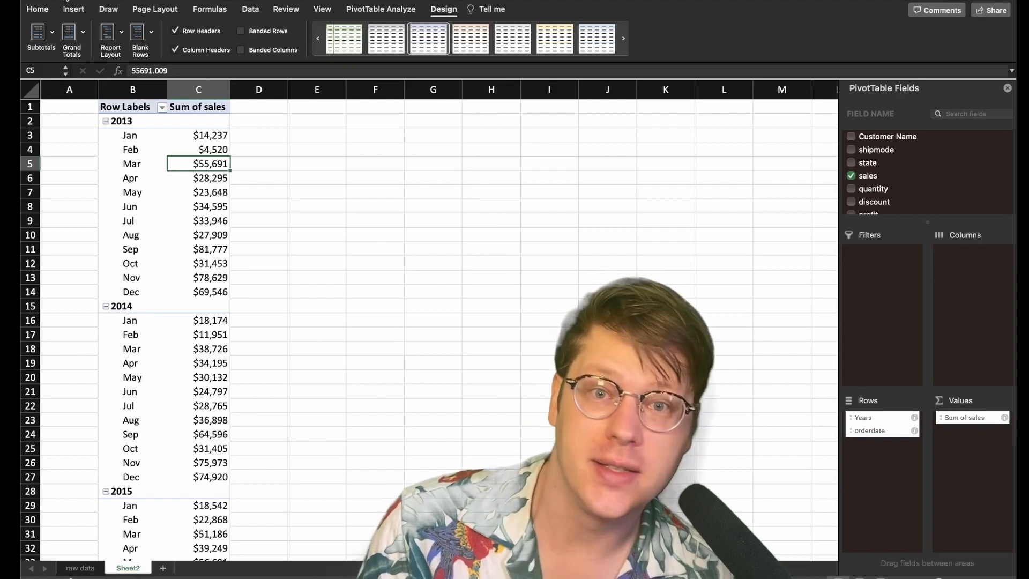
Insert a PivotChart from the monthly sales PivotTable and place it beside the sales column
{"action": "left_click", "coordinate": [75, 10]}
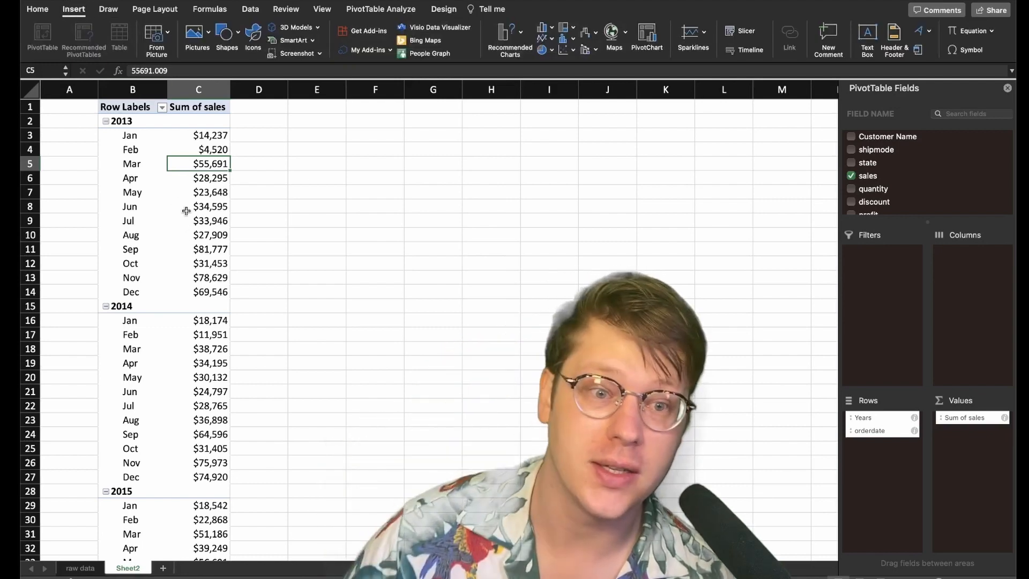
{"action": "left_click", "coordinate": [649, 43]}
{"action": "left_click_drag", "start_coordinate": [486, 248], "coordinate": [353, 157]}
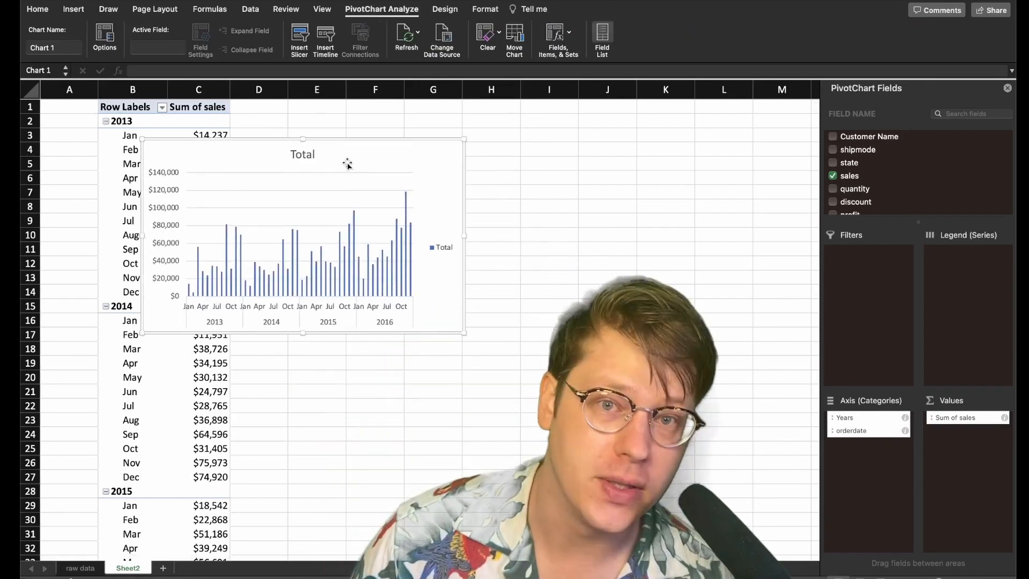
{"action": "left_click_drag", "start_coordinate": [348, 164], "coordinate": [428, 165]}
Change the PivotChart to a 2-D line chart with markers and reposition it beside the monthly sales PivotTable
{"action": "left_click", "coordinate": [434, 234]}
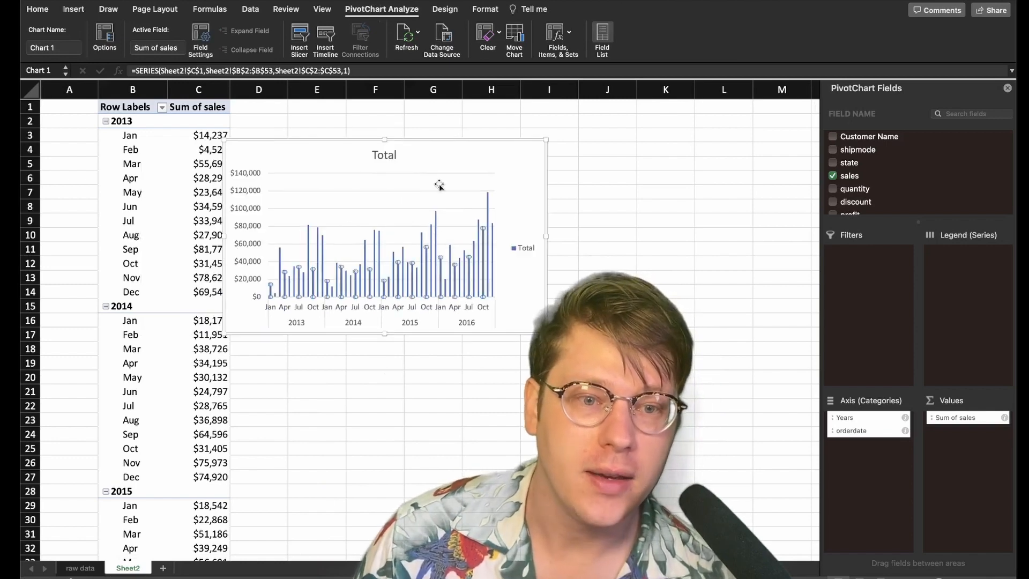
{"action": "left_click", "coordinate": [445, 9]}
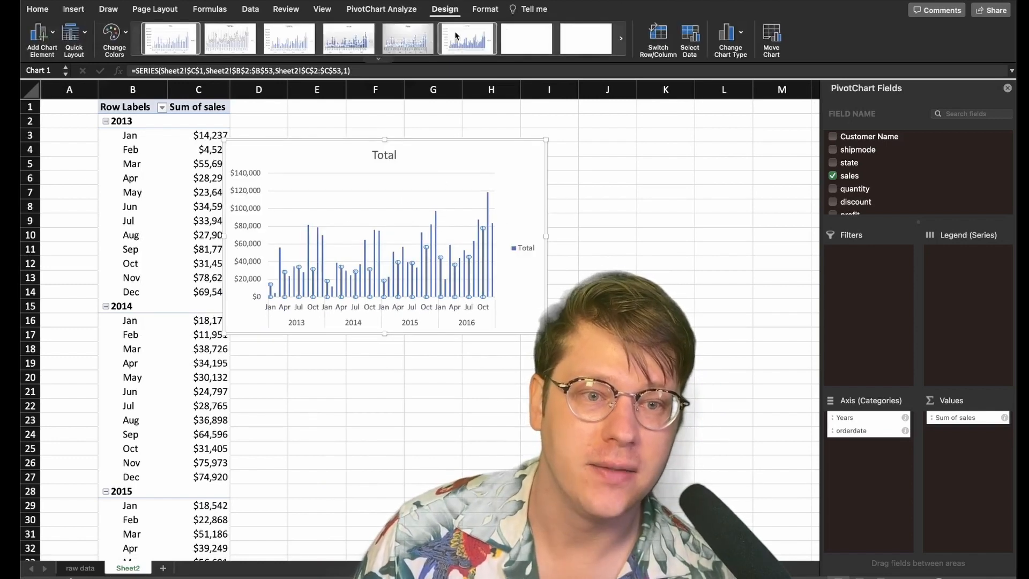
{"action": "left_click", "coordinate": [727, 36]}
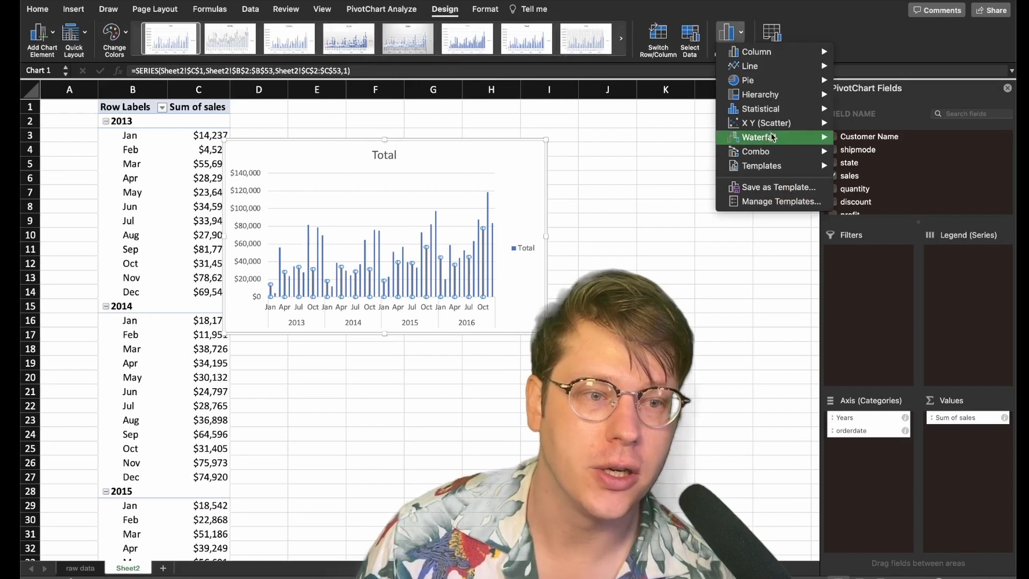
{"action": "mouse_move", "coordinate": [750, 65]}
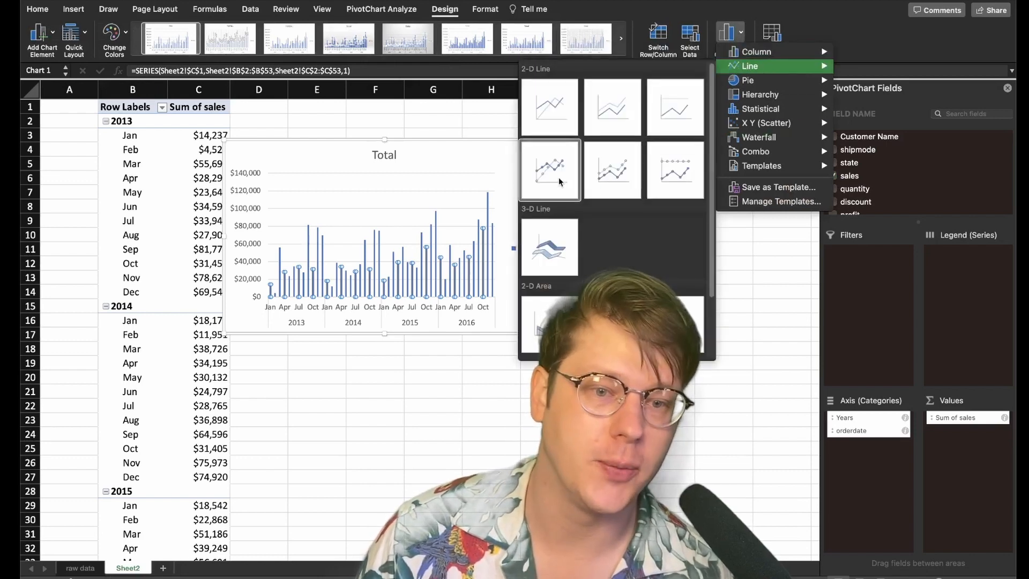
{"action": "left_click", "coordinate": [614, 172]}
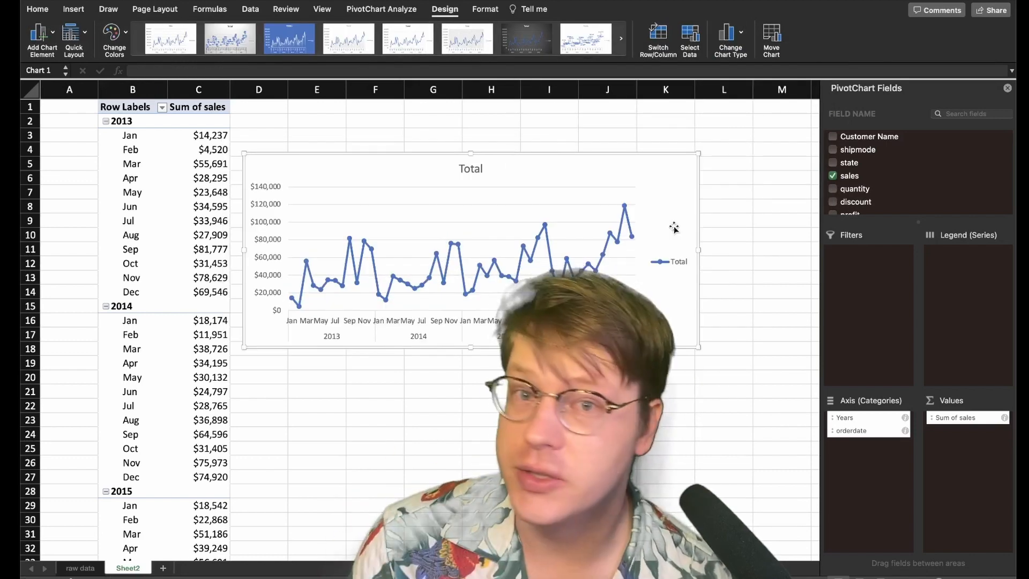
{"action": "left_click_drag", "start_coordinate": [580, 163], "coordinate": [586, 153]}
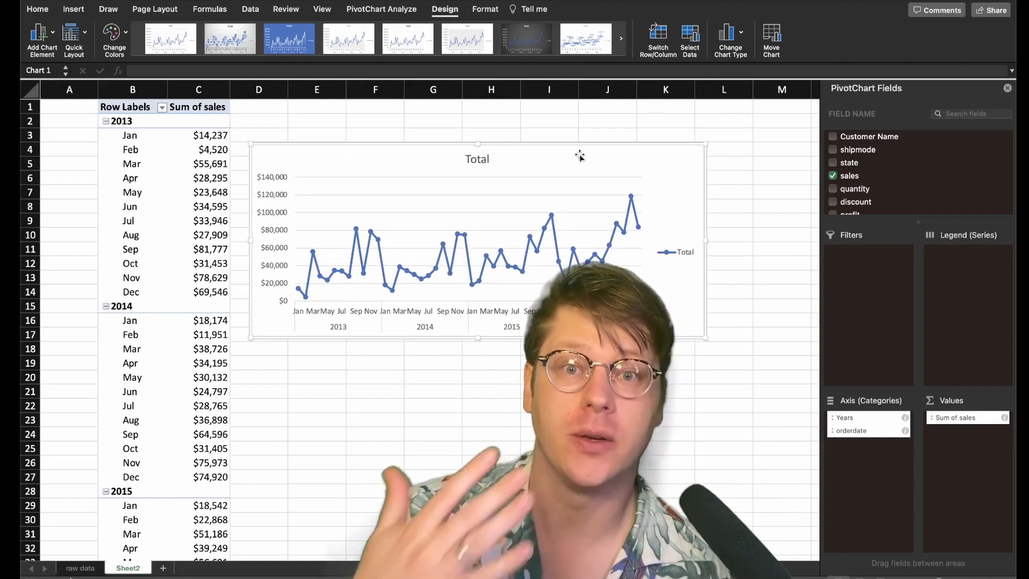
Delete the PivotChart from the monthly sales sheet
{"action": "key", "text": "Delete"}
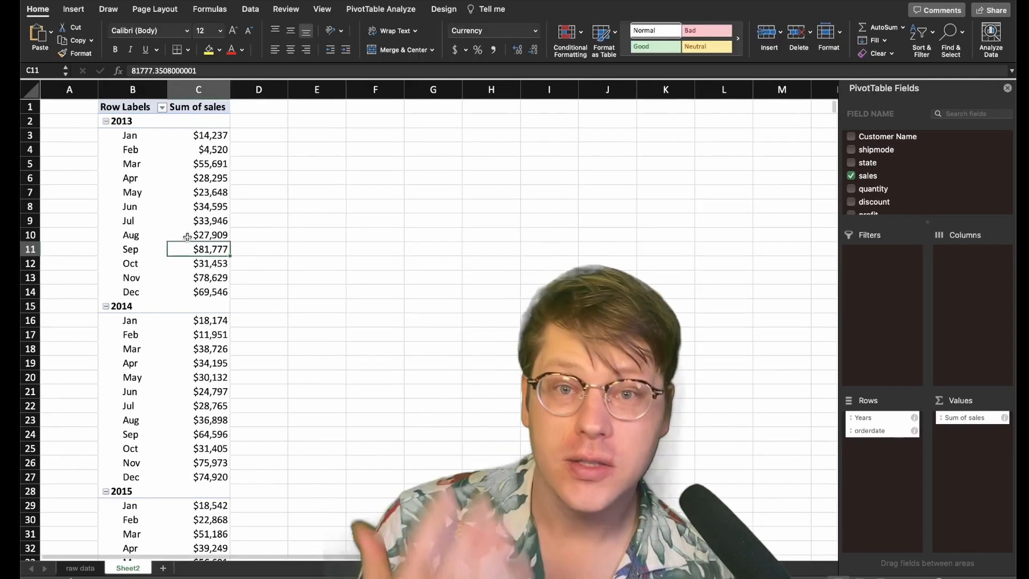
Look through the PivotTable's monthly sales figures from 2013 to 2016
{"action": "scroll", "coordinate": [200, 363], "scroll_direction": "down", "scroll_amount": 1}
{"action": "scroll", "coordinate": [200, 363], "scroll_direction": "down", "scroll_amount": 10}
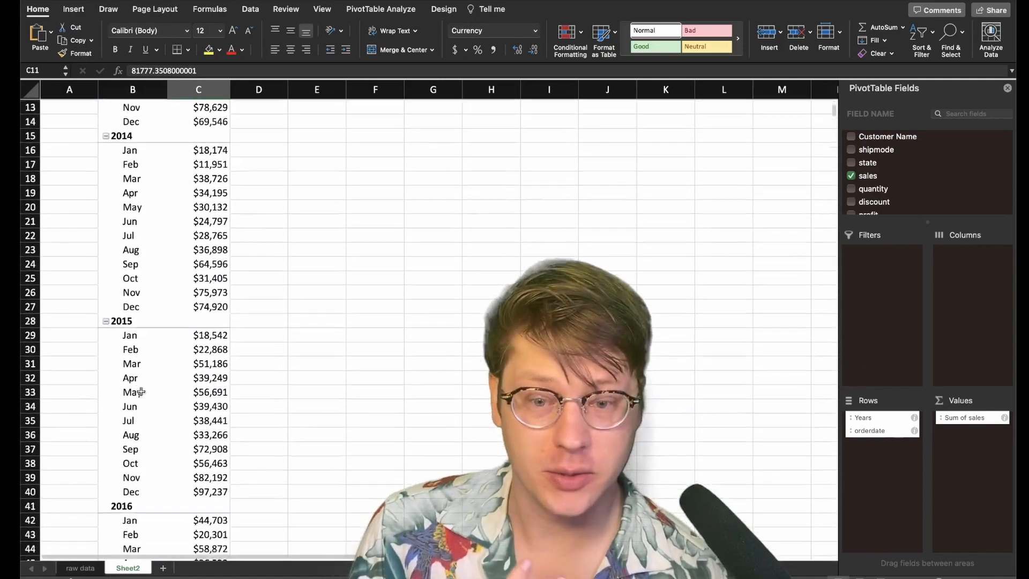
{"action": "scroll", "coordinate": [206, 301], "scroll_direction": "up", "scroll_amount": 9}
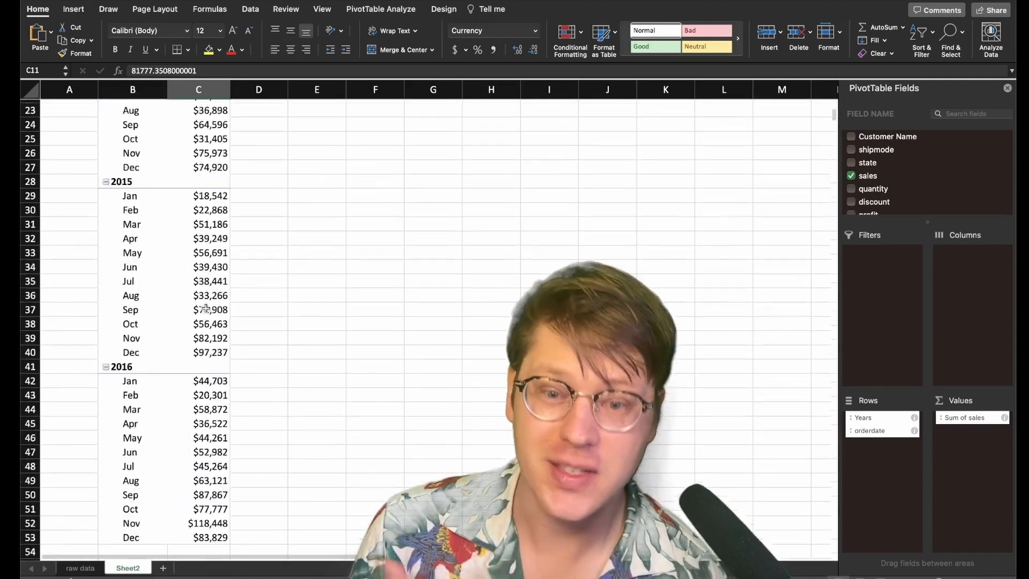
{"action": "scroll", "coordinate": [211, 218], "scroll_direction": "down", "scroll_amount": 4}
{"action": "scroll", "coordinate": [212, 218], "scroll_direction": "up", "scroll_amount": 4}
{"action": "scroll", "coordinate": [212, 220], "scroll_direction": "down", "scroll_amount": 11}
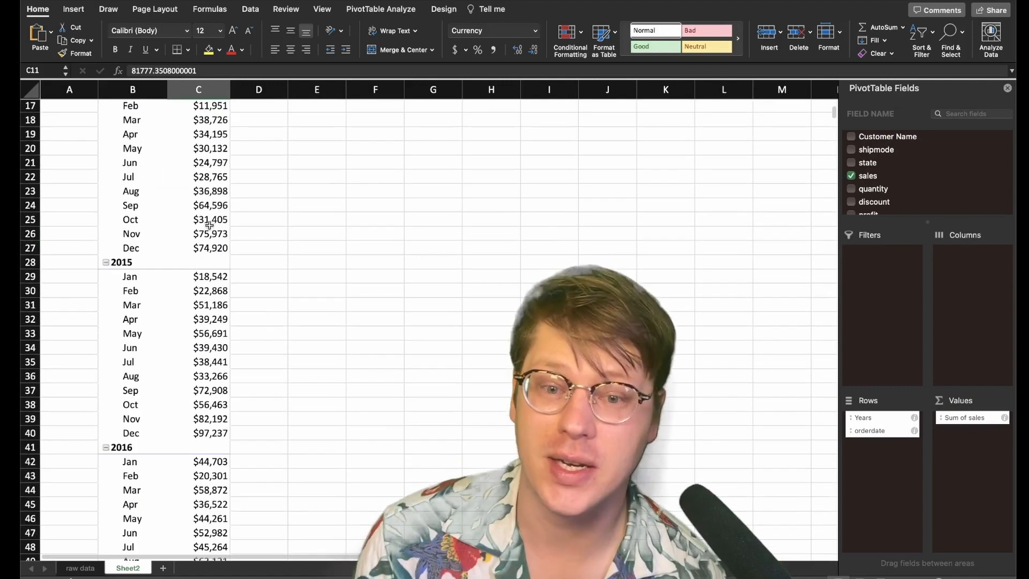
{"action": "scroll", "coordinate": [212, 225], "scroll_direction": "up", "scroll_amount": 11}
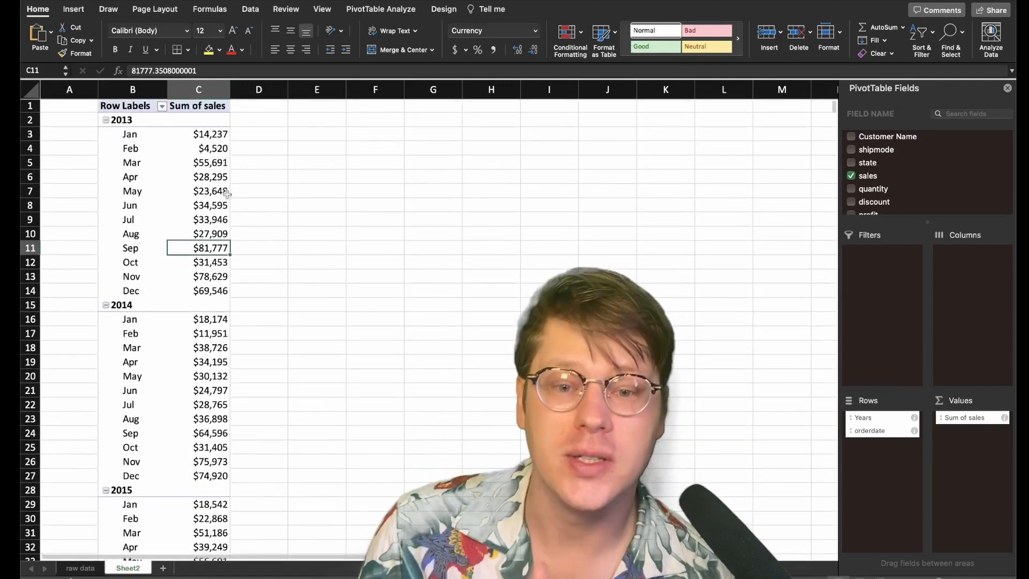
{"action": "left_click", "coordinate": [225, 193]}
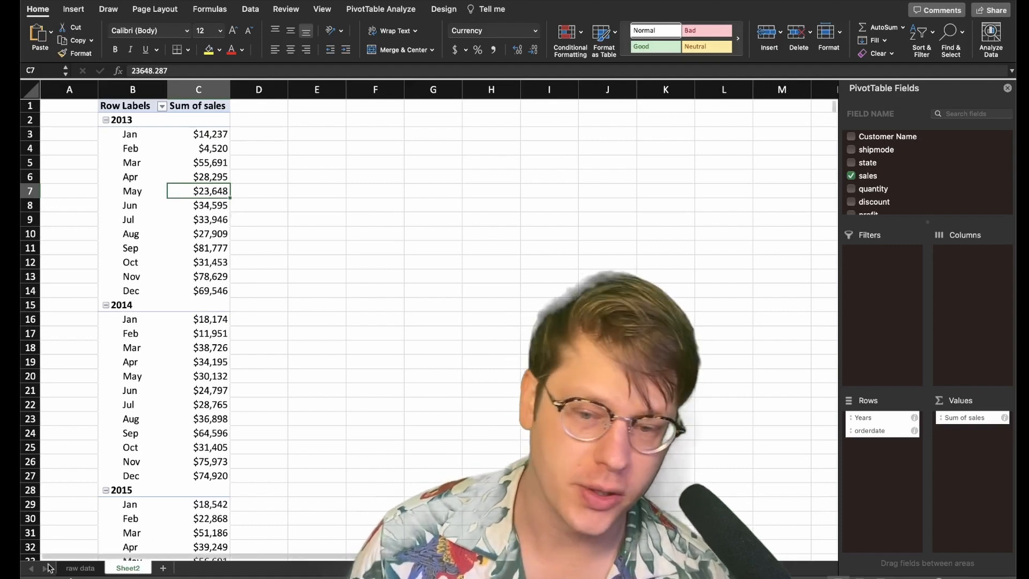
Rename Sheet2 as "pivot tables"
{"action": "left_click", "coordinate": [120, 569]}
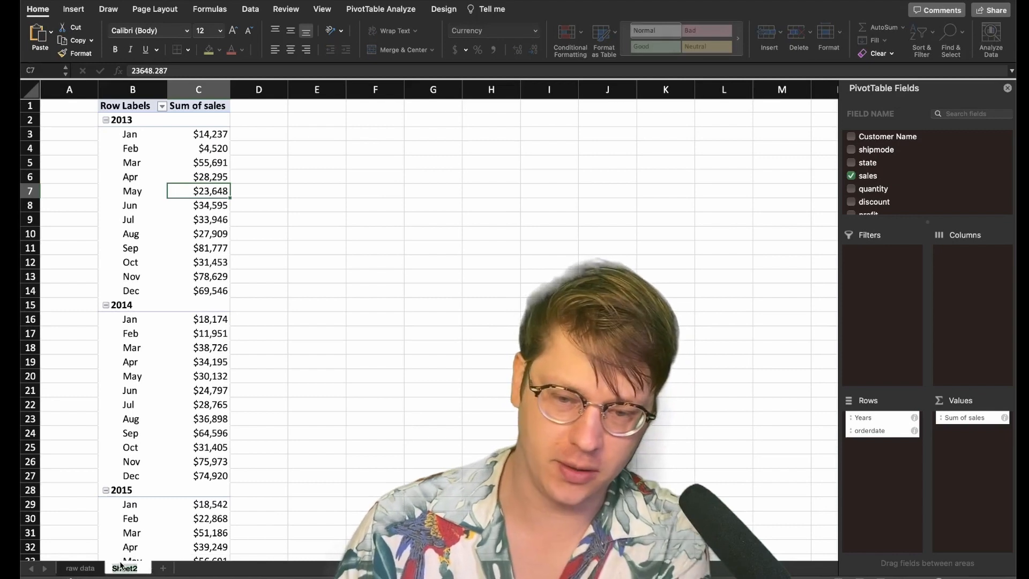
{"action": "type", "text": "pivot tables"}
{"action": "key", "text": "Return"}
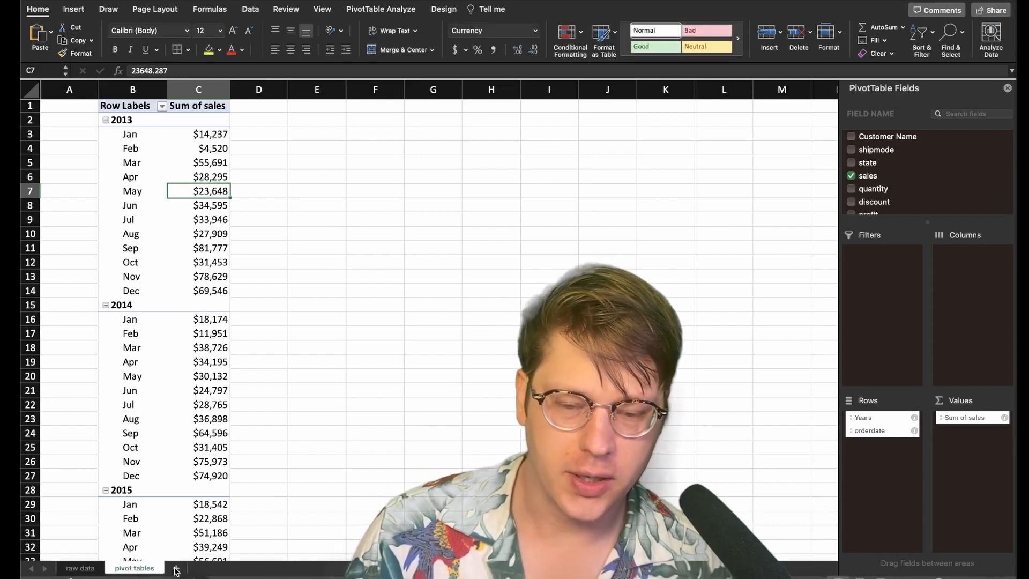
Add a new worksheet and name it "dashboard"
{"action": "left_click", "coordinate": [176, 571]}
{"action": "double_click", "coordinate": [183, 567]}
{"action": "type", "text": "dash"}
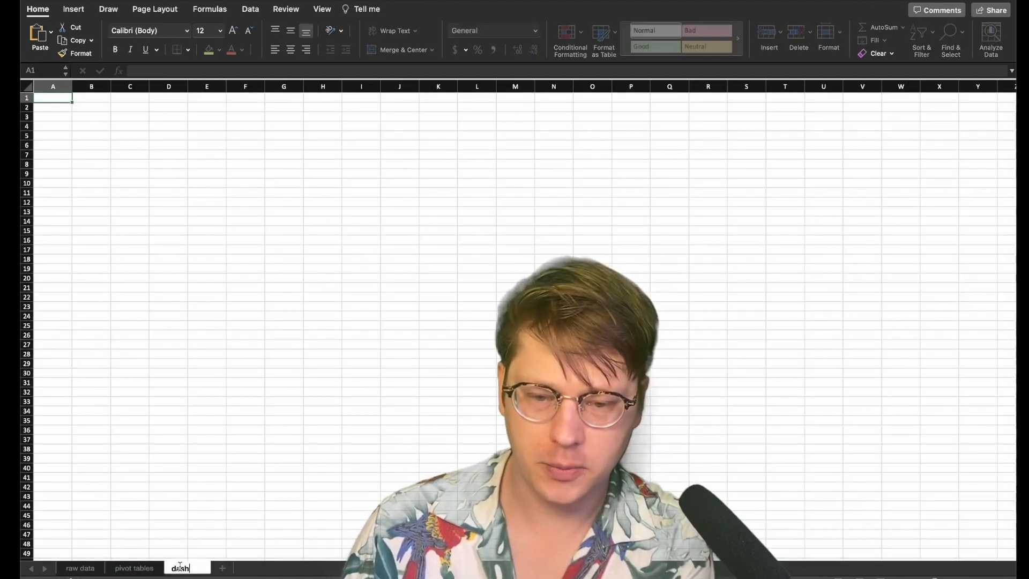
{"action": "type", "text": "board"}
{"action": "left_click", "coordinate": [131, 159]}
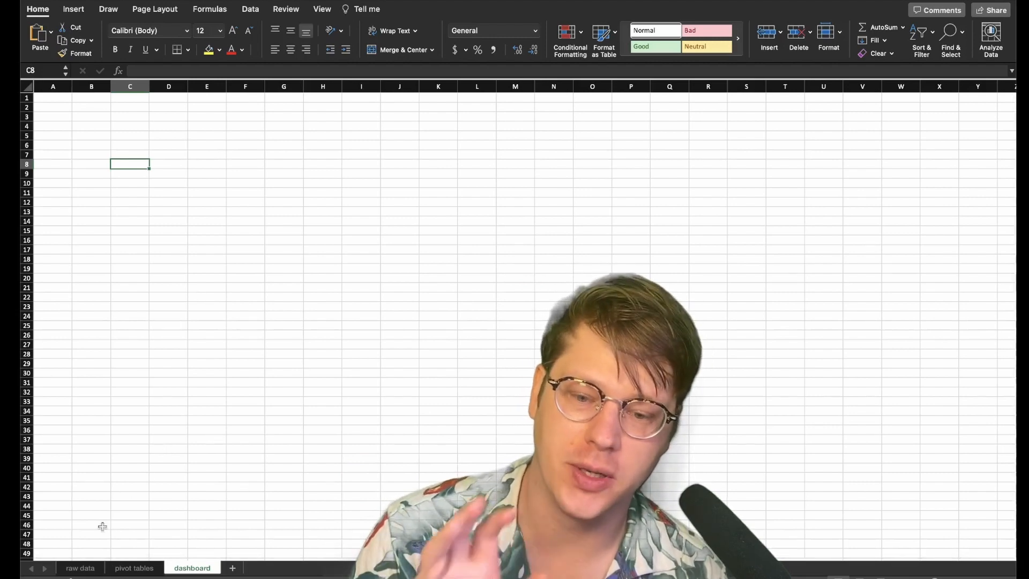
Examine the raw data sheet's first record from the orderid column through shipmode, state, sales, quantity and discount to profit
{"action": "left_click", "coordinate": [82, 572]}
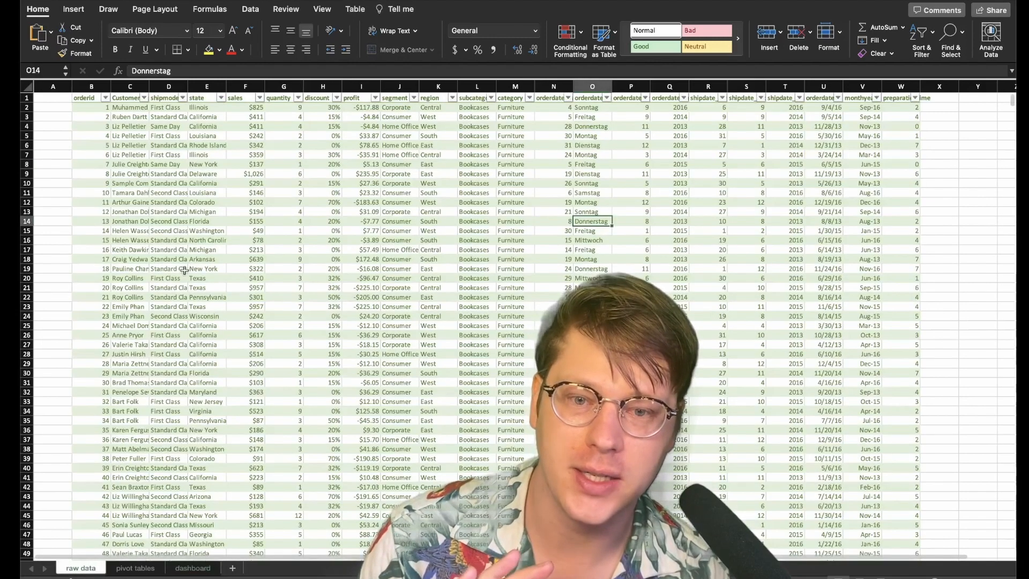
{"action": "scroll", "coordinate": [164, 142], "scroll_direction": "right", "scroll_amount": 1}
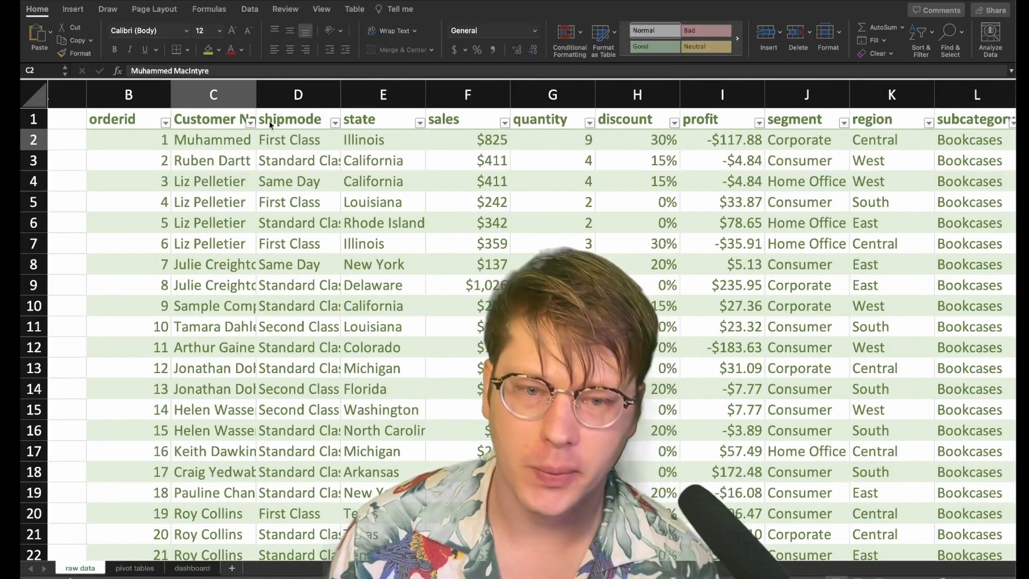
{"action": "left_click", "coordinate": [104, 161]}
{"action": "left_click", "coordinate": [116, 145]}
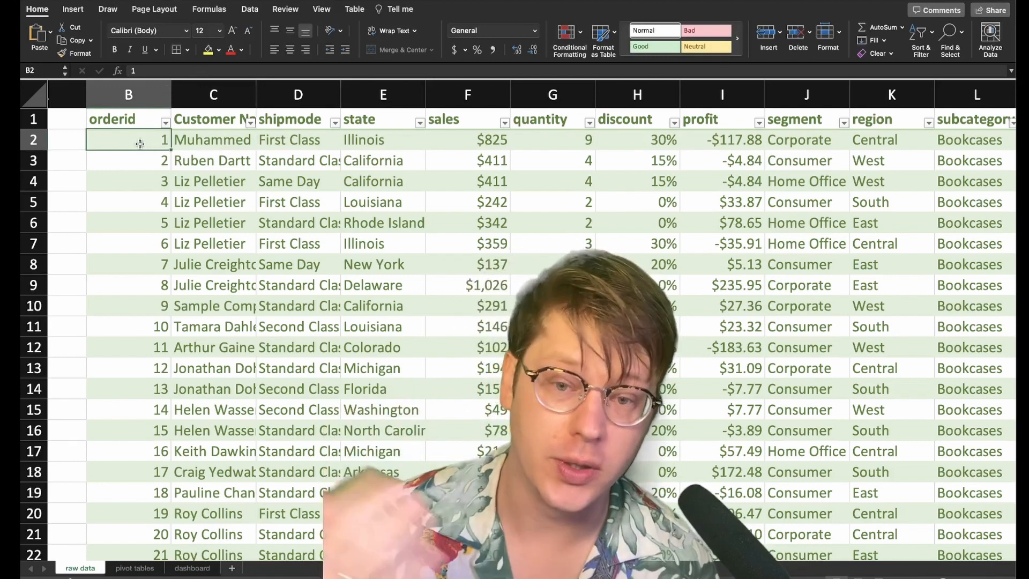
{"action": "scroll", "coordinate": [145, 142], "scroll_direction": "right", "scroll_amount": 1}
{"action": "left_click", "coordinate": [205, 139]}
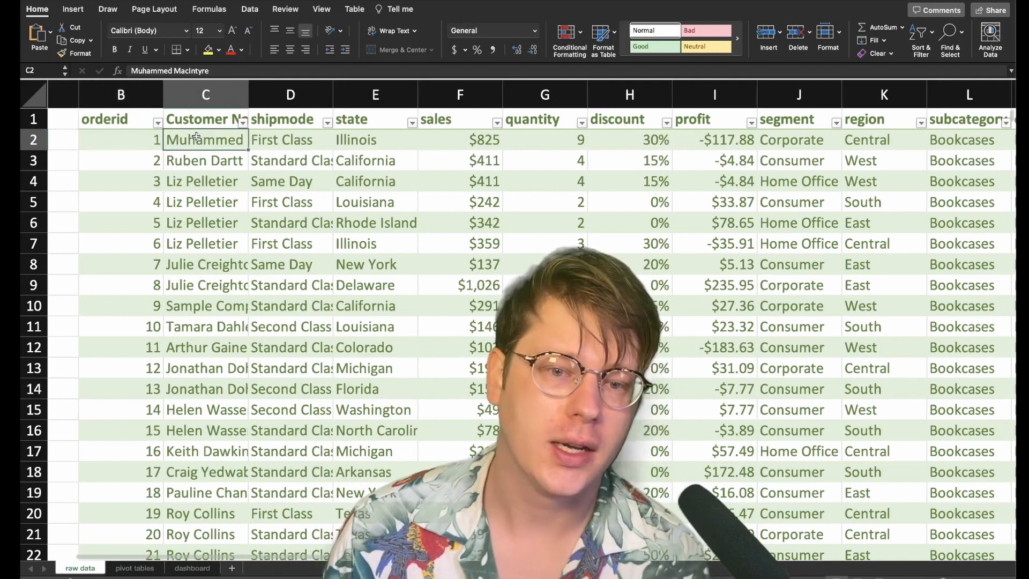
{"action": "key", "text": "Right"}
{"action": "key", "text": "Right"}
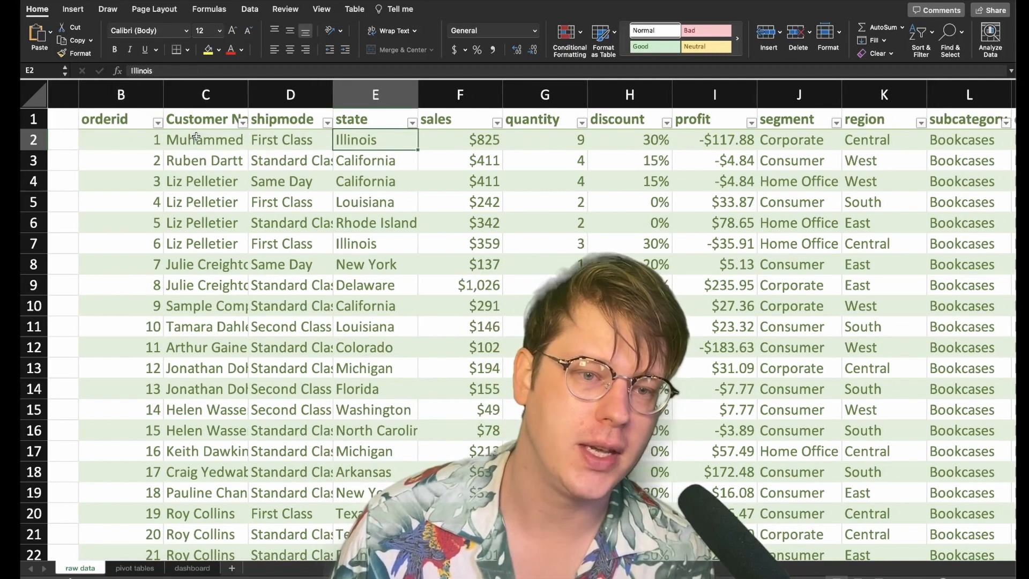
{"action": "key", "text": "Right"}
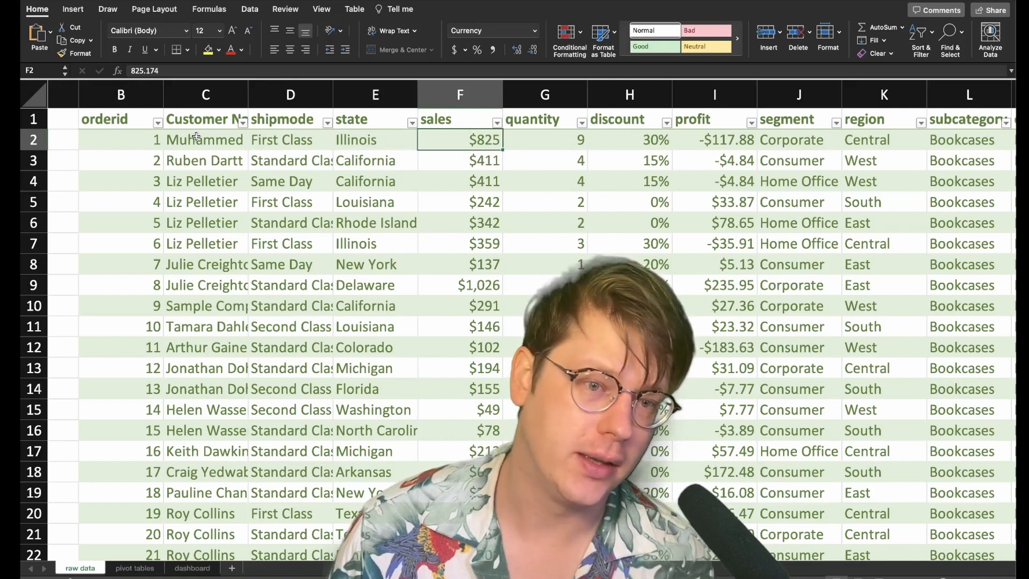
{"action": "key", "text": "Right"}
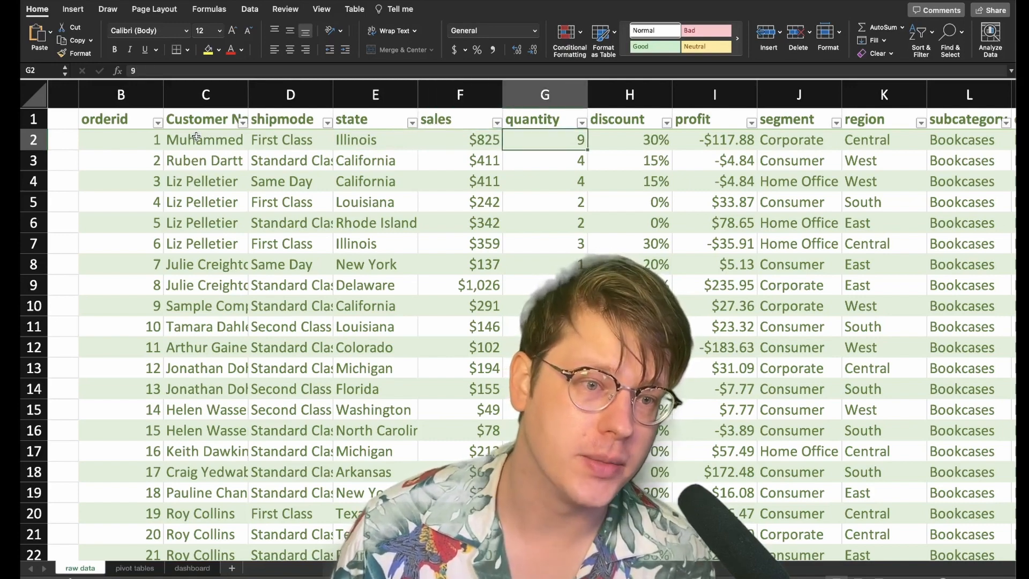
{"action": "key", "text": "Right"}
{"action": "key", "text": "Right"}
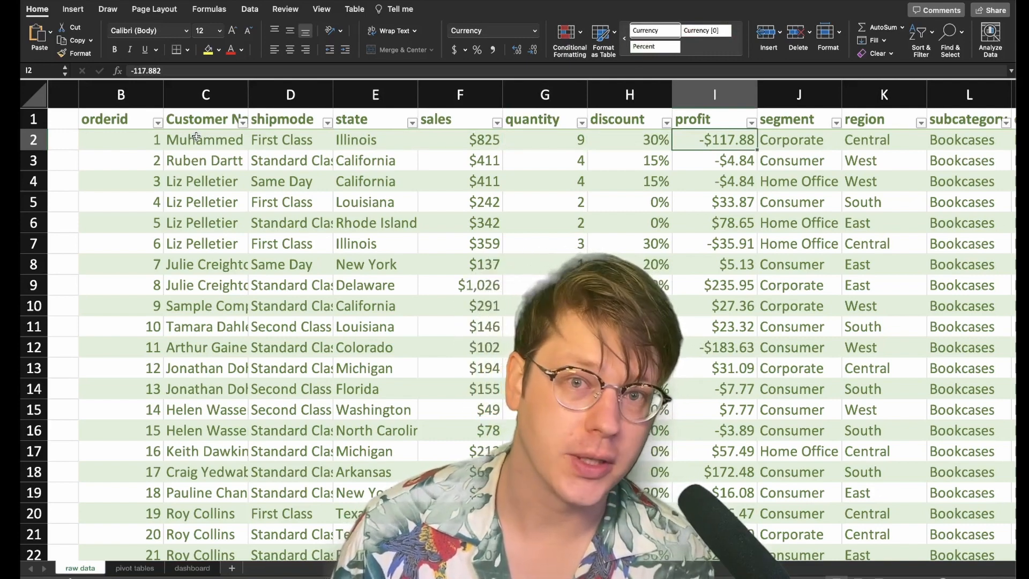
Examine the segment, region, subcategory and category columns of the raw data table
{"action": "key", "text": "Right"}
{"action": "key", "text": "Right"}
{"action": "key", "text": "Left"}
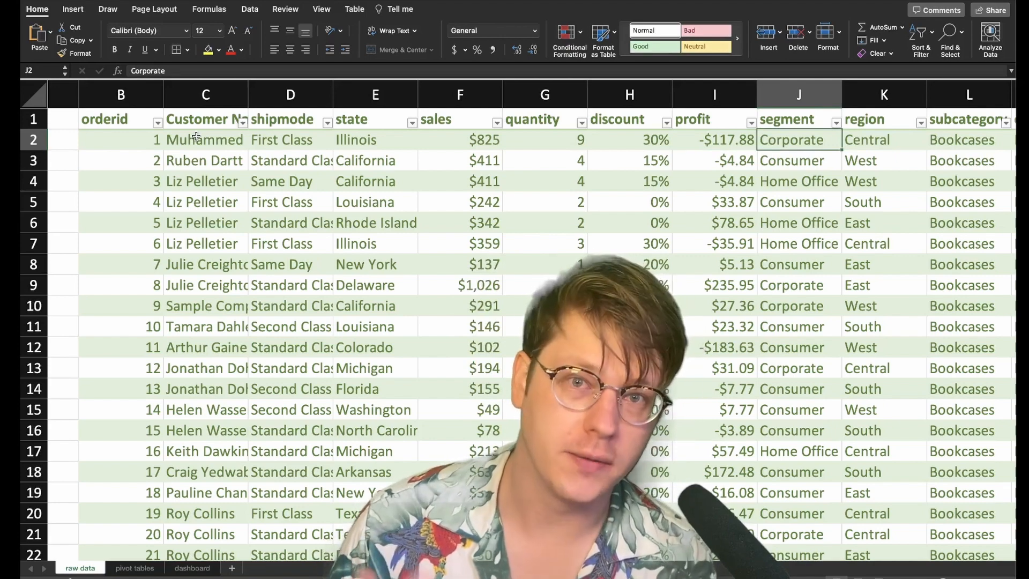
{"action": "key", "text": "Right"}
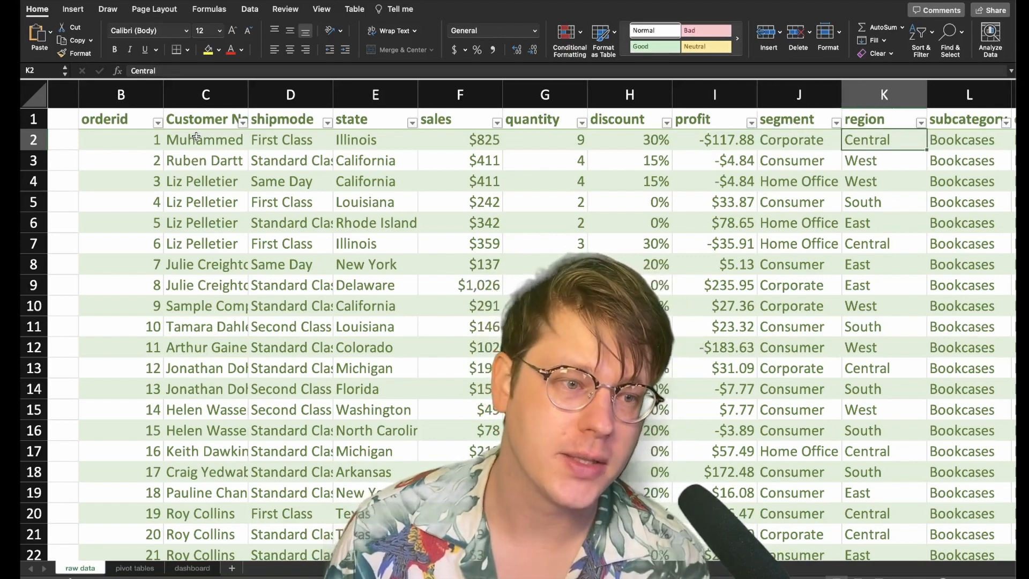
{"action": "key", "text": "Right"}
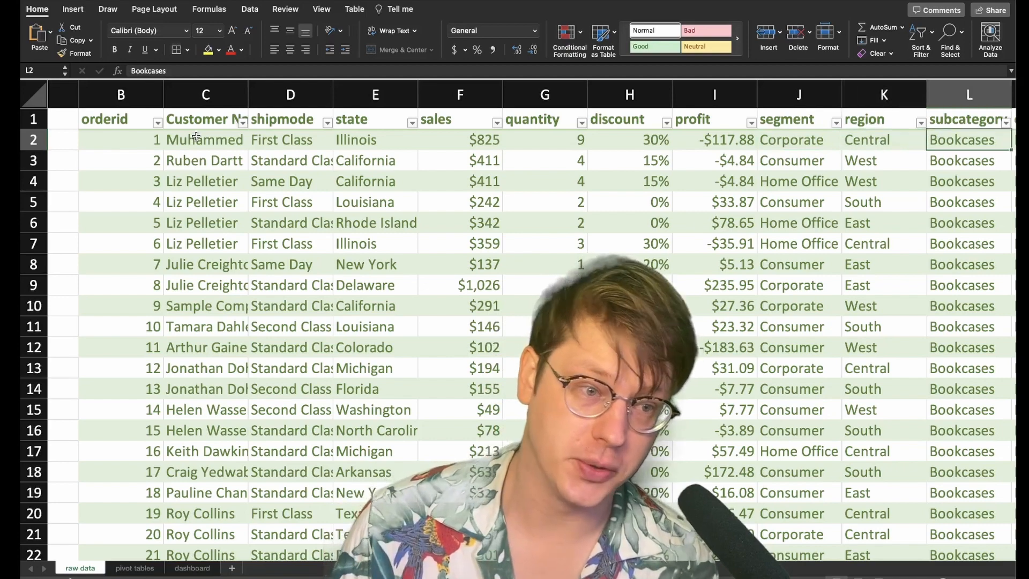
{"action": "key", "text": "Left"}
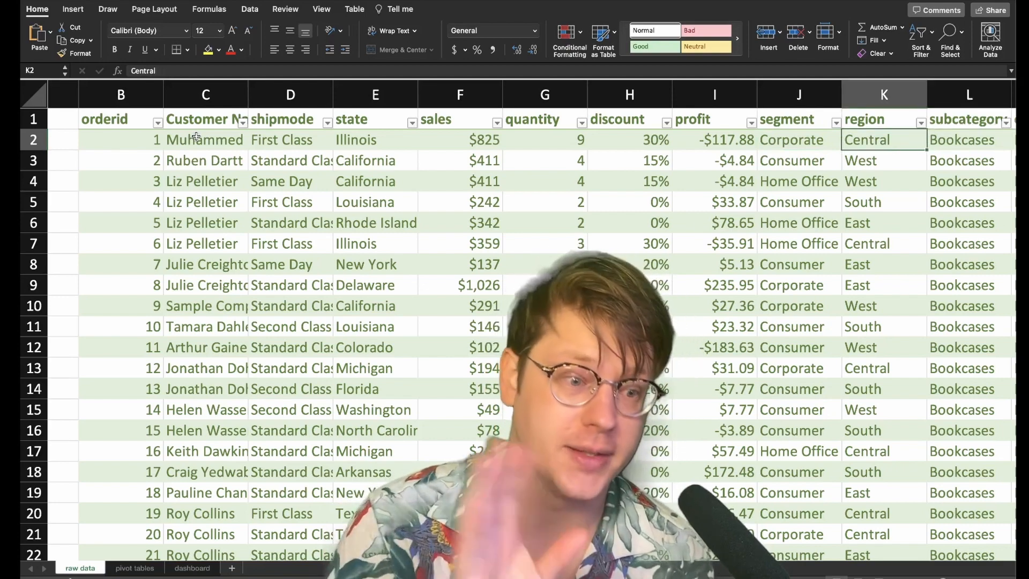
{"action": "key", "text": "Right"}
{"action": "scroll", "coordinate": [196, 137], "scroll_direction": "right", "scroll_amount": 4}
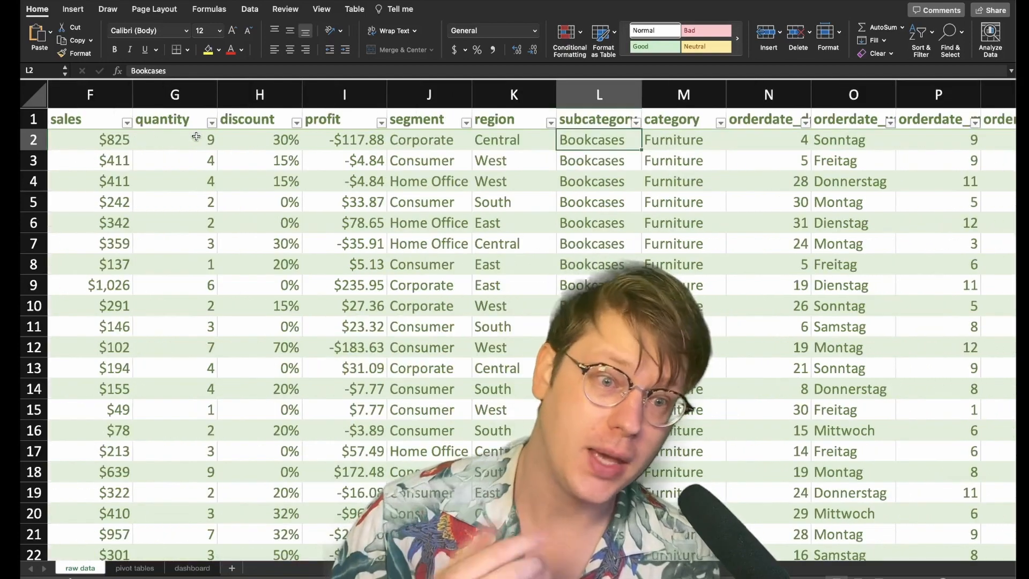
{"action": "key", "text": "Right"}
{"action": "key", "text": "Right"}
{"action": "key", "text": "Left"}
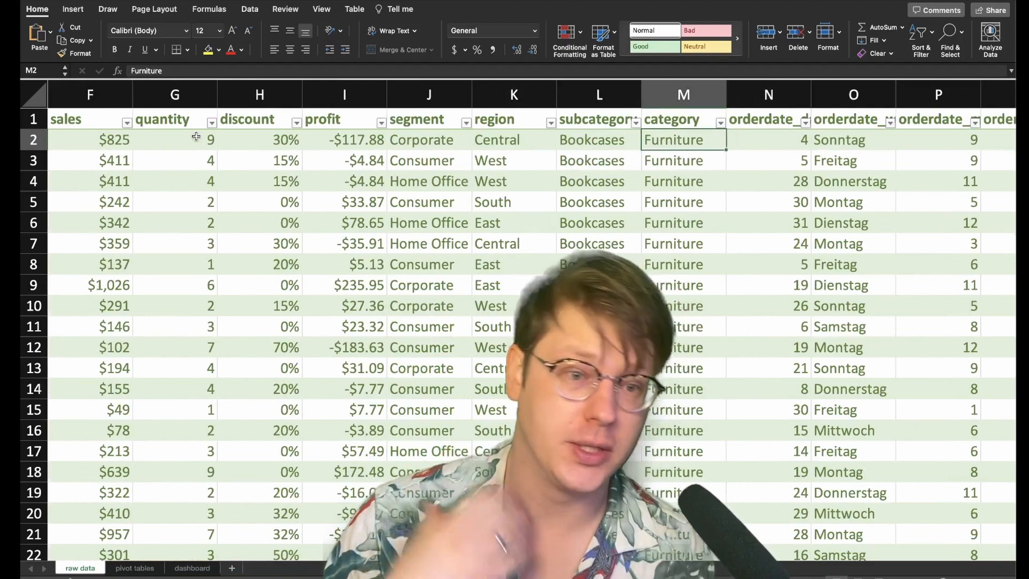
{"action": "key", "text": "Left"}
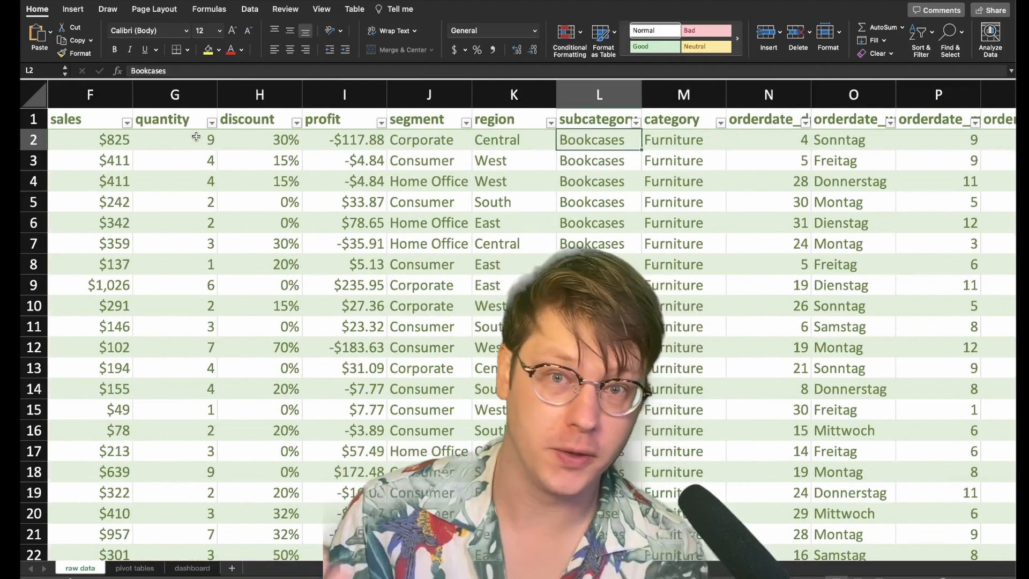
{"action": "key", "text": "Right"}
{"action": "key", "text": "Right"}
Examine the raw data's separate order date columns, including the one with German weekday names
{"action": "scroll", "coordinate": [196, 137], "scroll_direction": "right", "scroll_amount": 5}
{"action": "key", "text": "Right"}
{"action": "key", "text": "Right"}
{"action": "key", "text": "Right"}
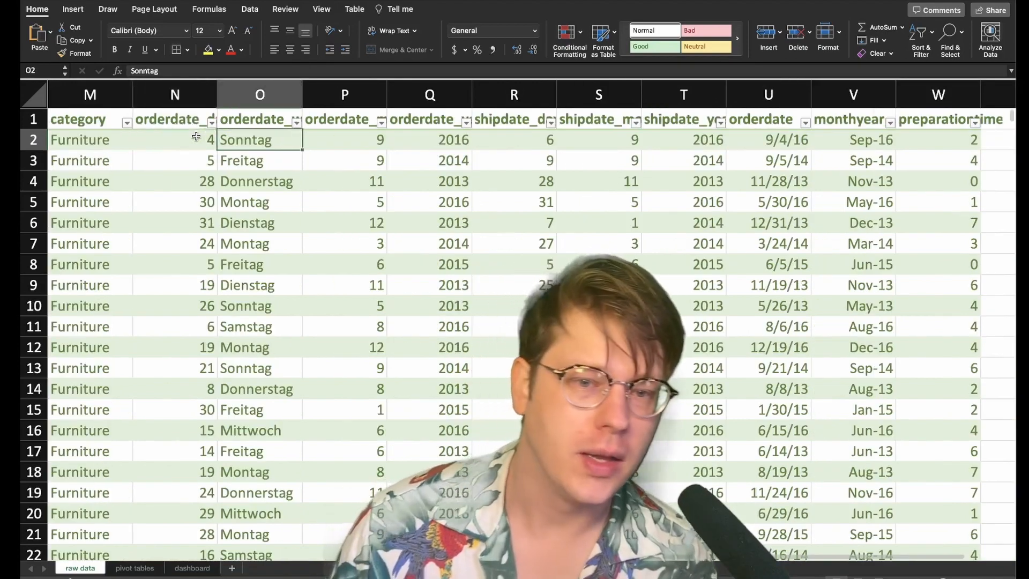
{"action": "key", "text": "Left"}
{"action": "key", "text": "Right"}
{"action": "key", "text": "Right"}
{"action": "key", "text": "Right"}
{"action": "key", "text": "Left"}
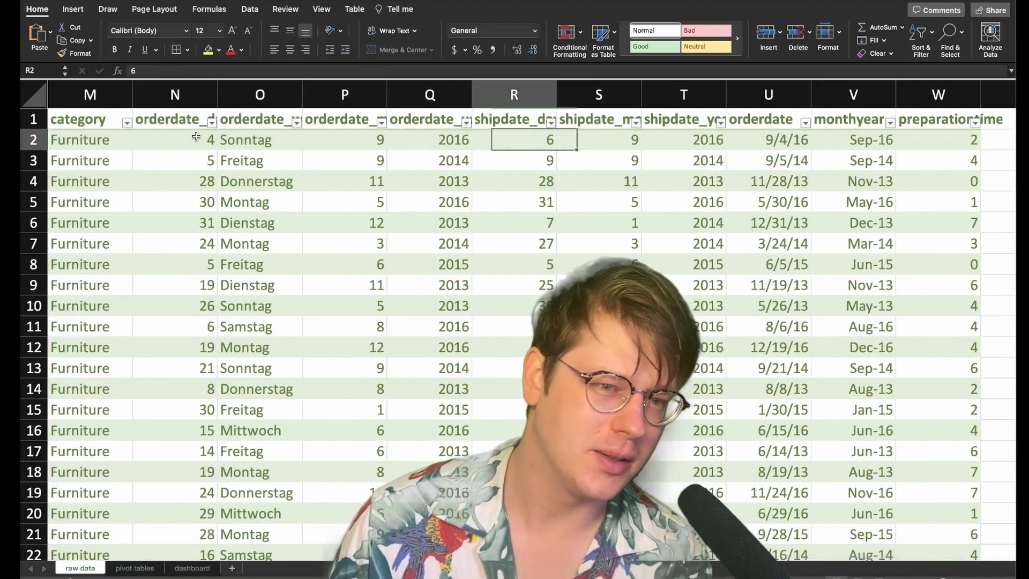
{"action": "key", "text": "Left"}
{"action": "key", "text": "Left"}
{"action": "key", "text": "Left"}
{"action": "key", "text": "Down"}
{"action": "key", "text": "Down"}
{"action": "key", "text": "Up"}
{"action": "key", "text": "Up"}
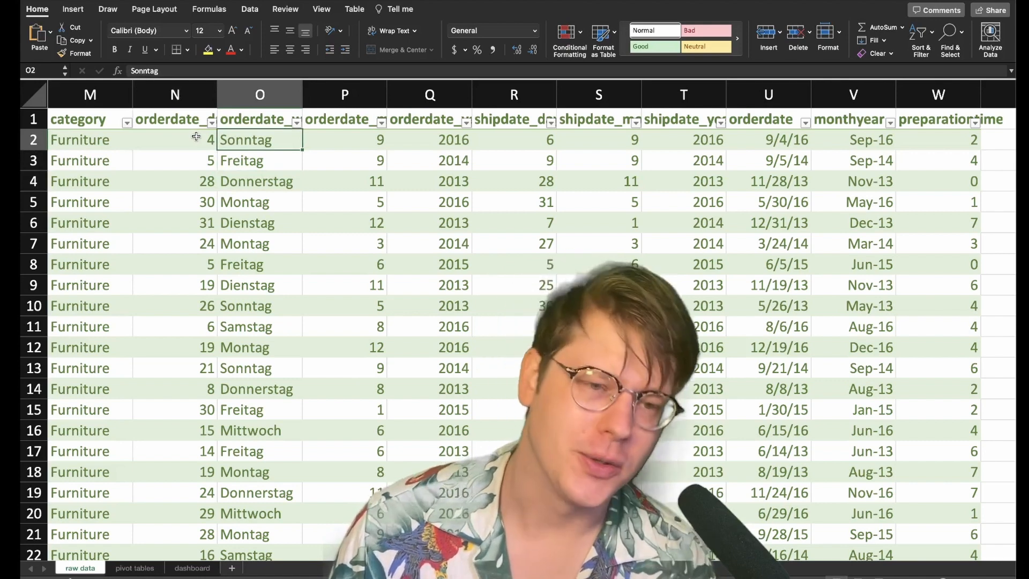
Examine the ship date columns and the DATE formula in the raw data's orderdate column
{"action": "key", "text": "Right"}
{"action": "key", "text": "Right"}
{"action": "key", "text": "Right"}
{"action": "key", "text": "Right"}
{"action": "key", "text": "Right"}
{"action": "key", "text": "Right"}
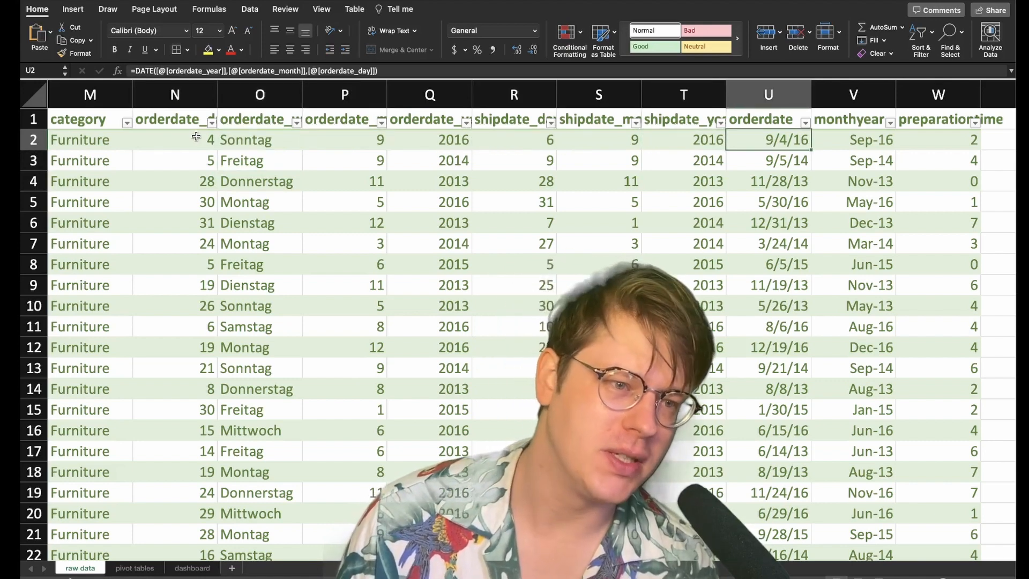
Examine the monthyear and preparationtime columns beside orderdate in the raw data table's first record
{"action": "key", "text": "Right"}
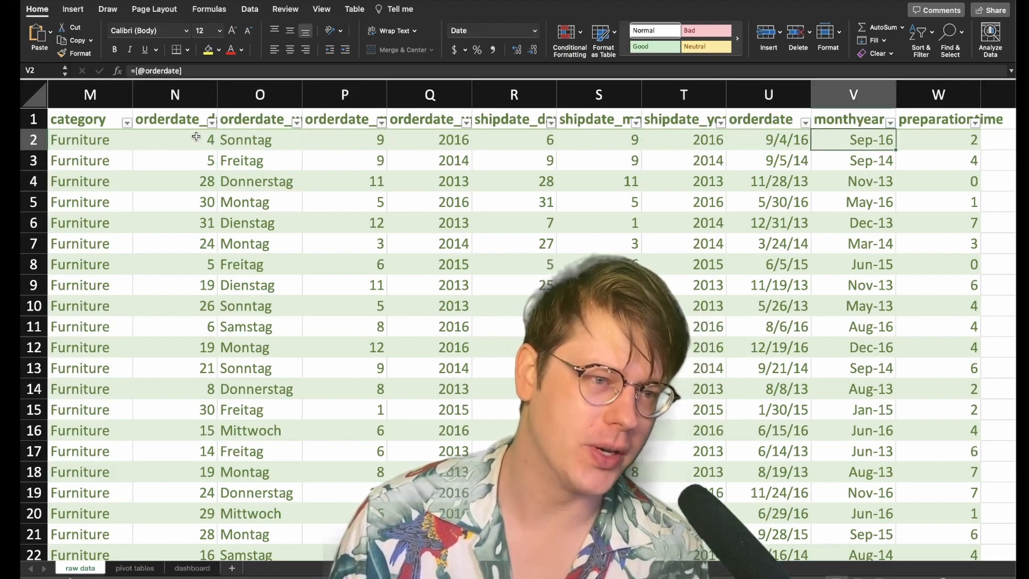
{"action": "key", "text": "Left"}
{"action": "key", "text": "Right"}
{"action": "key", "text": "Right"}
{"action": "key", "text": "Left"}
{"action": "key", "text": "Right"}
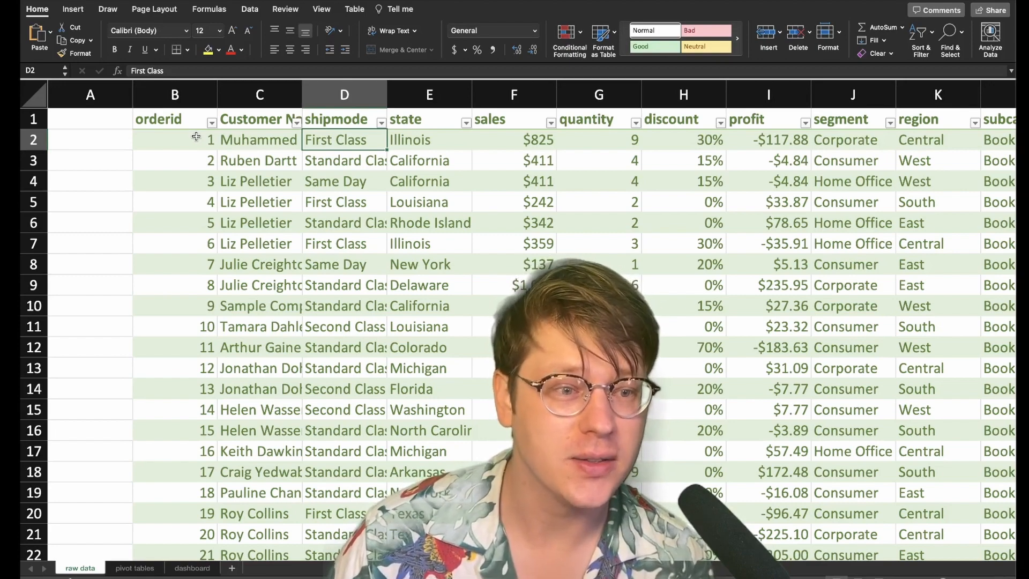
Review the raw data's first record again from shipmode through sales, discount, profit, segment and category to the order date columns
{"action": "key", "text": "Right"}
{"action": "key", "text": "Right"}
{"action": "key", "text": "Right"}
{"action": "key", "text": "Right"}
{"action": "key", "text": "Right"}
{"action": "key", "text": "Right"}
{"action": "key", "text": "Right"}
{"action": "key", "text": "Right"}
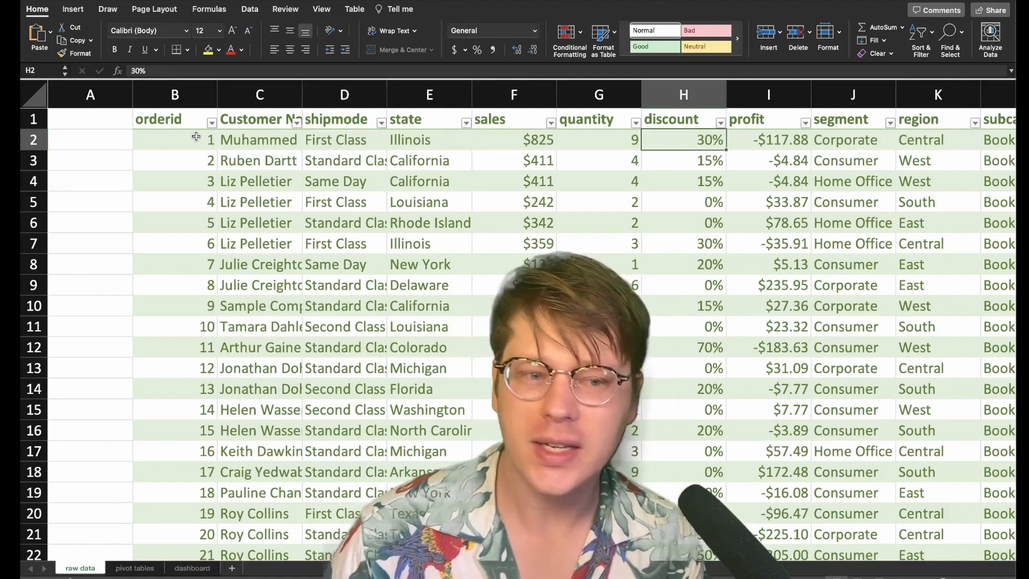
{"action": "key", "text": "Right"}
{"action": "key", "text": "Right"}
{"action": "key", "text": "Right"}
{"action": "key", "text": "Right"}
{"action": "key", "text": "Right"}
{"action": "key", "text": "Right"}
{"action": "key", "text": "Right"}
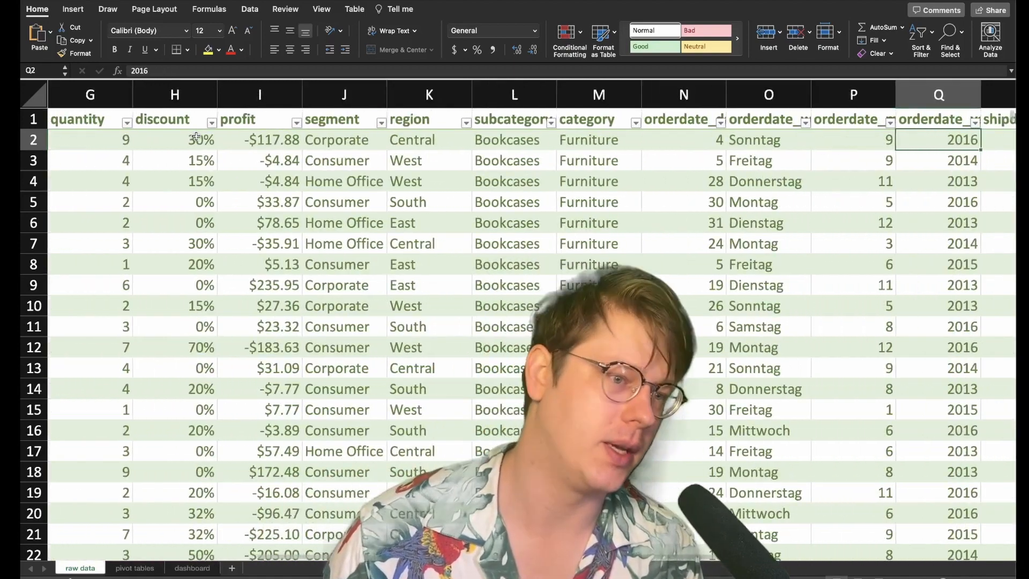
{"action": "key", "text": "ctrl+Left"}
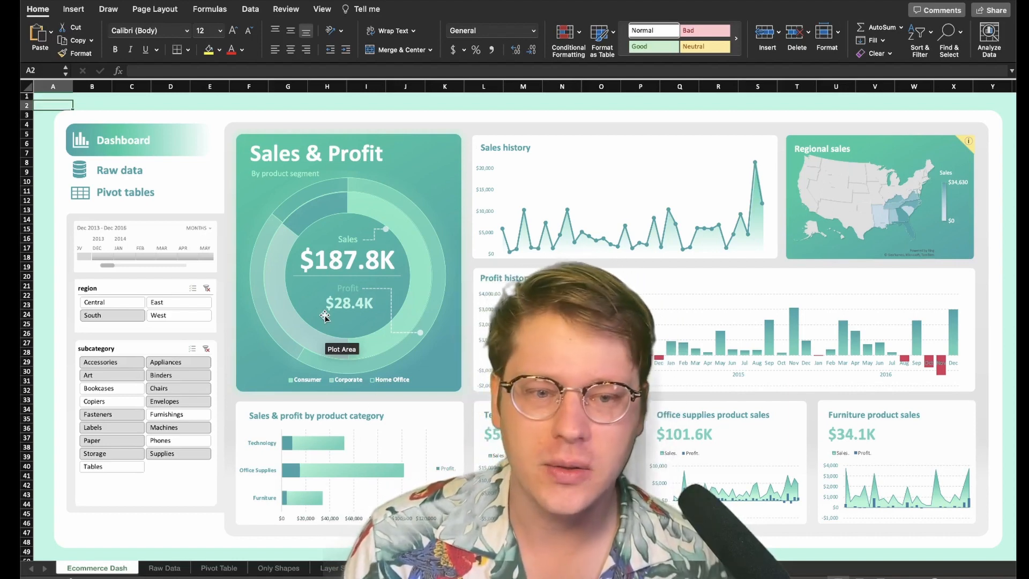
Look over the finished example dashboard, including its region and subcategory slicers and its charts
{"action": "scroll", "coordinate": [268, 315], "scroll_direction": "down", "scroll_amount": 1}
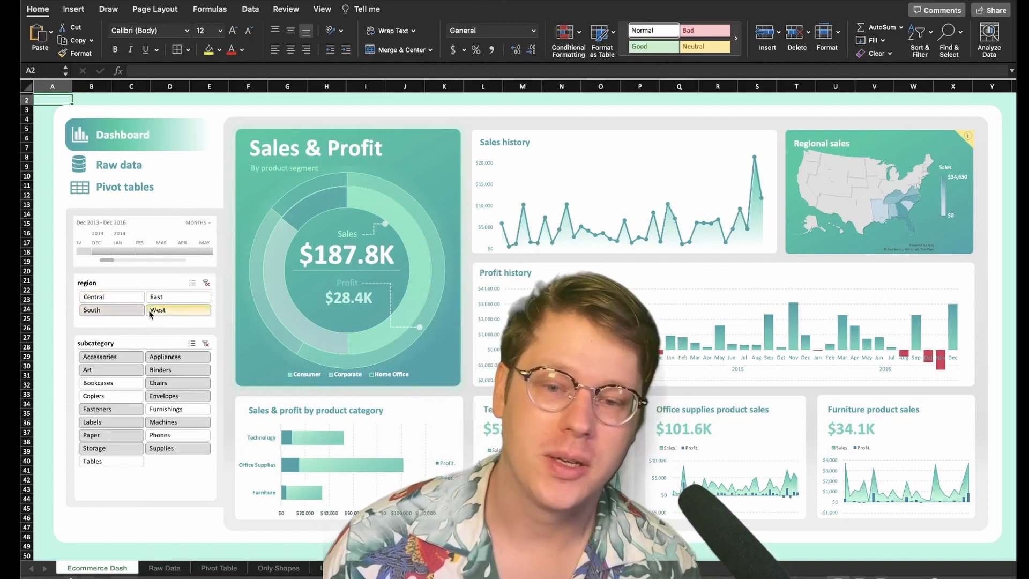
{"action": "scroll", "coordinate": [144, 354], "scroll_direction": "down", "scroll_amount": 3}
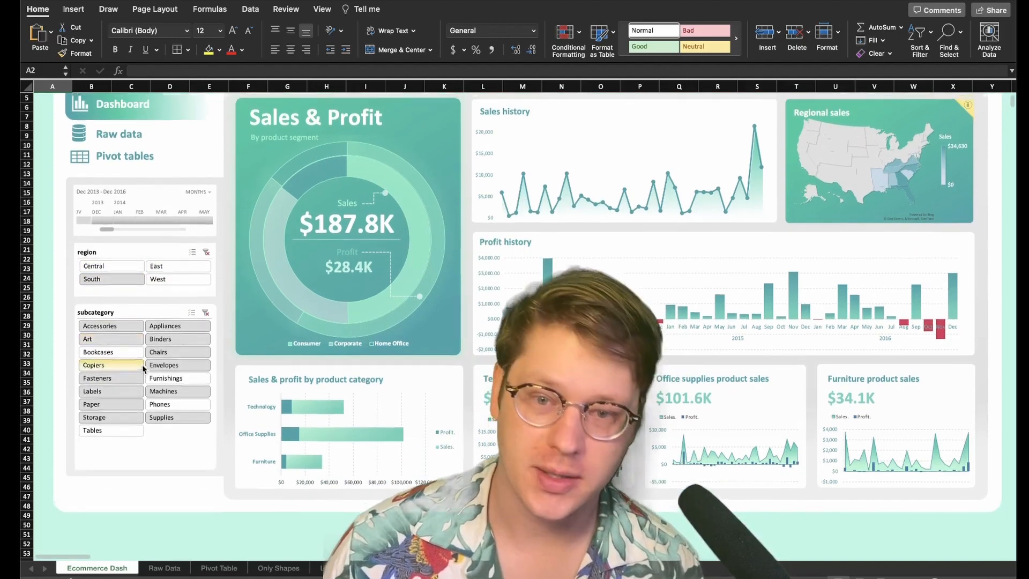
{"action": "scroll", "coordinate": [143, 369], "scroll_direction": "up", "scroll_amount": 4}
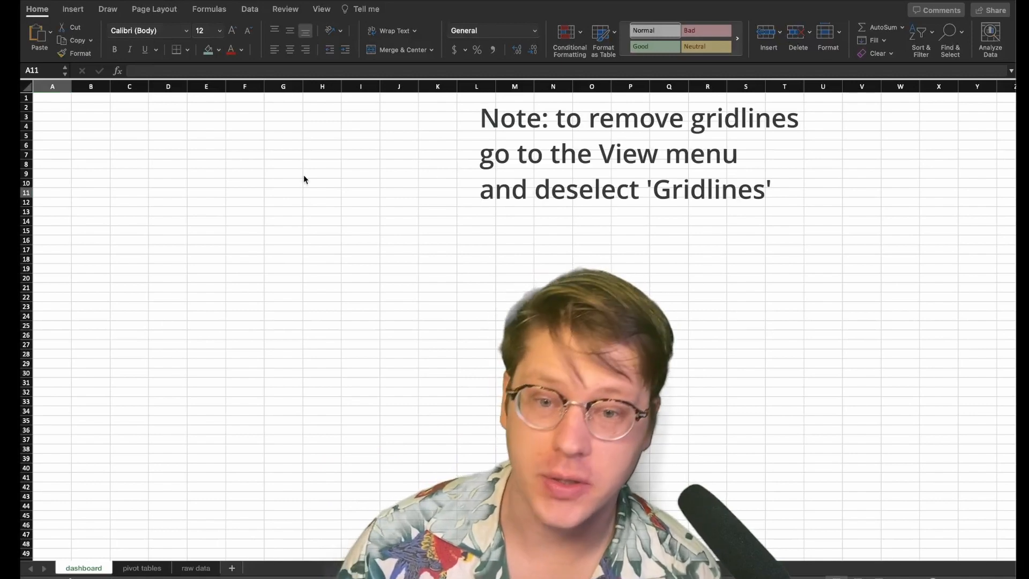
Fill all cells of the dashboard sheet with the light mint green background colour
{"action": "left_click", "coordinate": [304, 176]}
{"action": "key", "text": "super+a"}
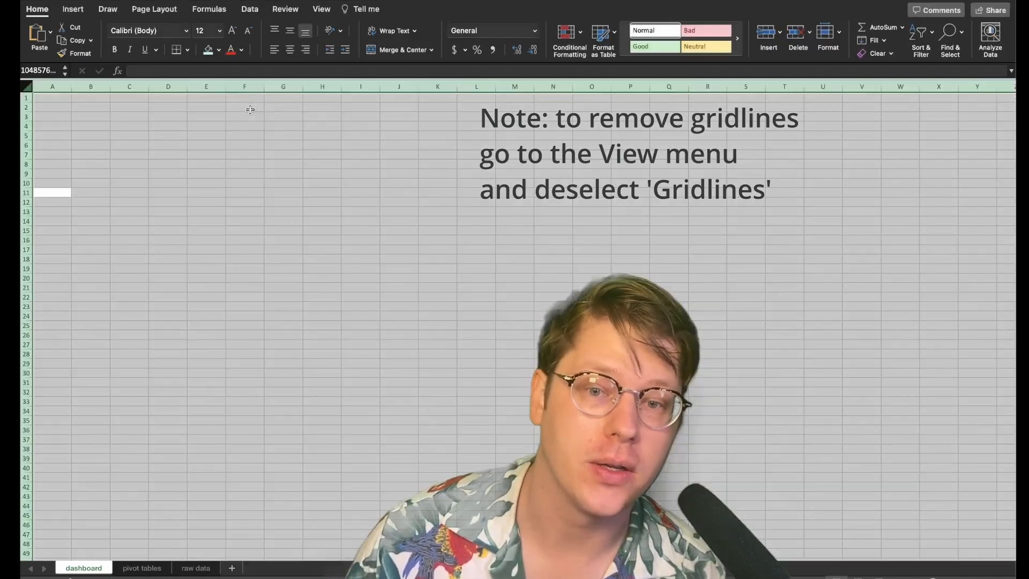
{"action": "left_click", "coordinate": [212, 53]}
{"action": "left_click", "coordinate": [316, 268]}
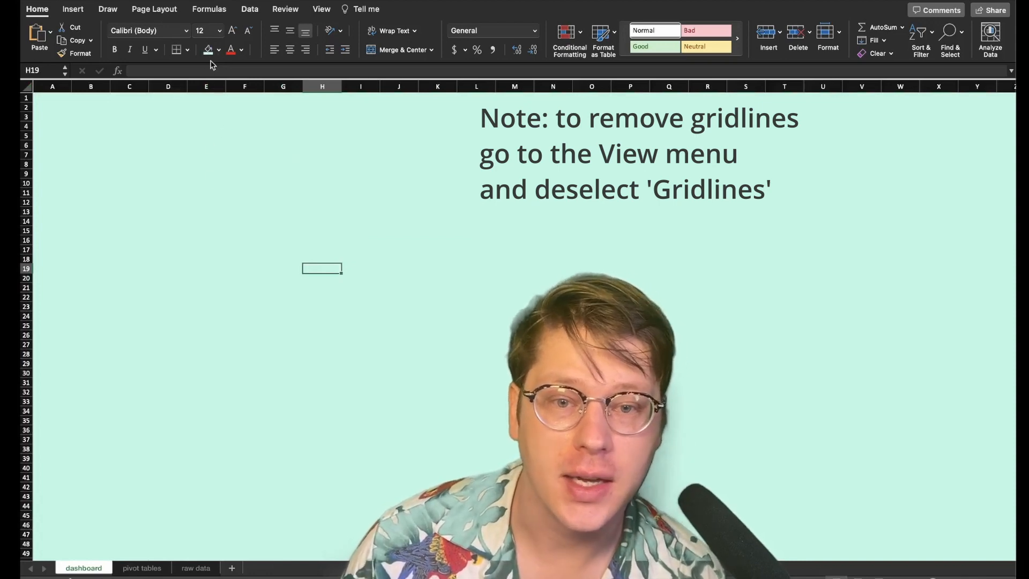
Check the mint fill's RGB and hex values in the custom colour picker and view the colour wheel
{"action": "left_click", "coordinate": [219, 50]}
{"action": "left_click", "coordinate": [249, 237]}
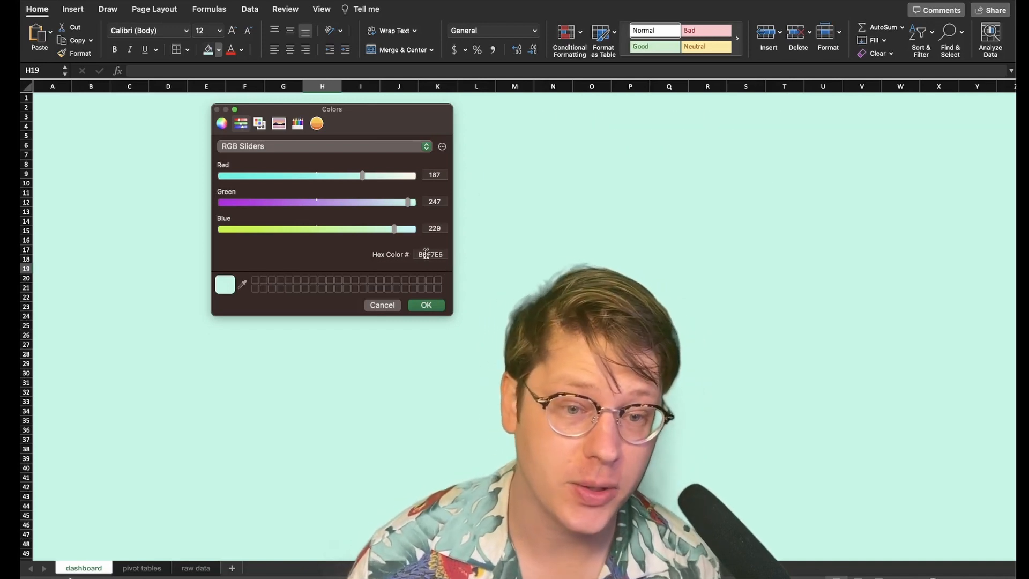
{"action": "left_click", "coordinate": [424, 255]}
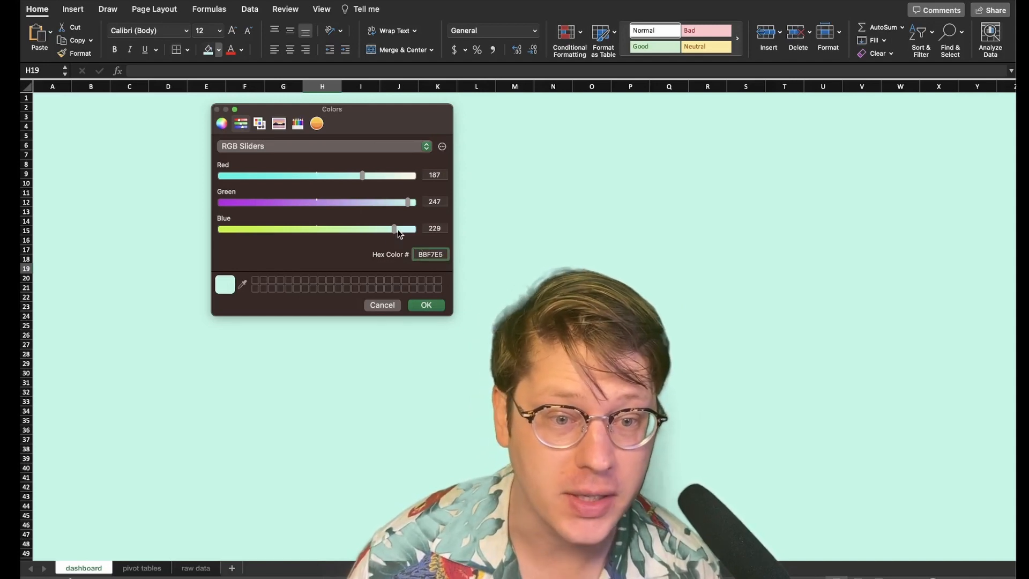
{"action": "left_click", "coordinate": [222, 124]}
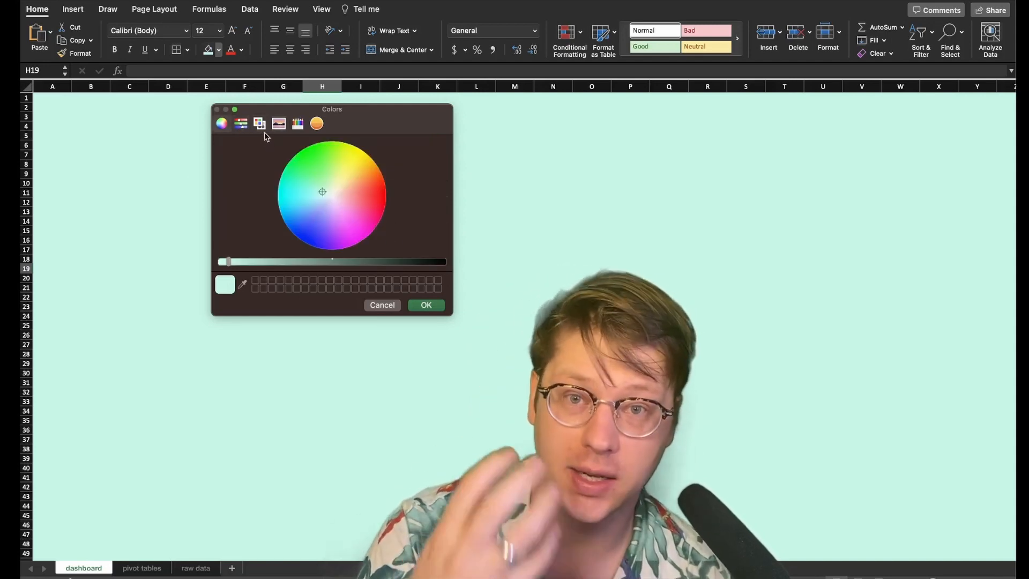
{"action": "left_click_drag", "start_coordinate": [363, 122], "coordinate": [343, 128]}
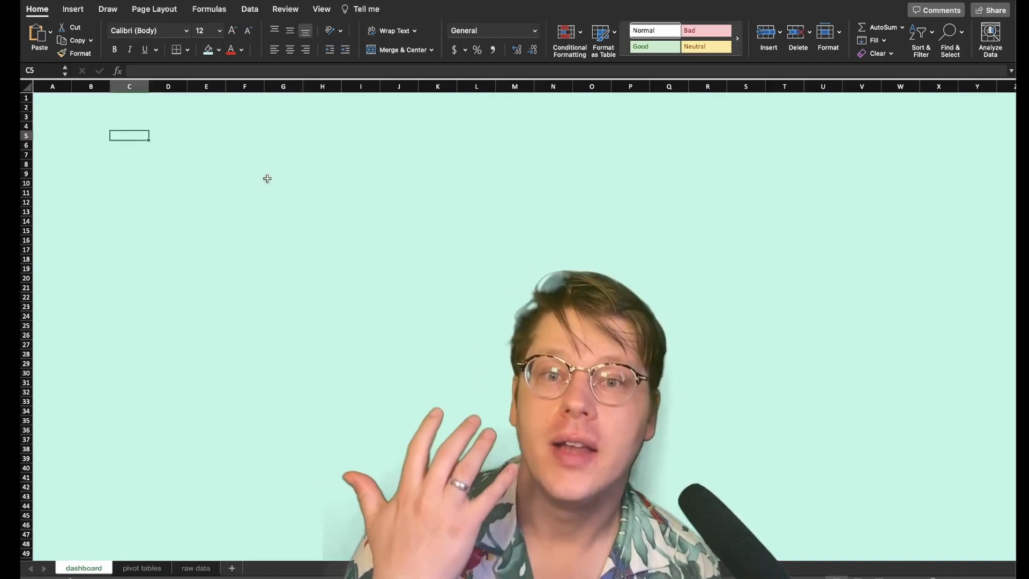
Draw a rounded rectangle about 10.13" high and 18.78" wide over the dashboard sheet and reduce its corner rounding
{"action": "left_click", "coordinate": [73, 9]}
{"action": "left_click", "coordinate": [225, 33]}
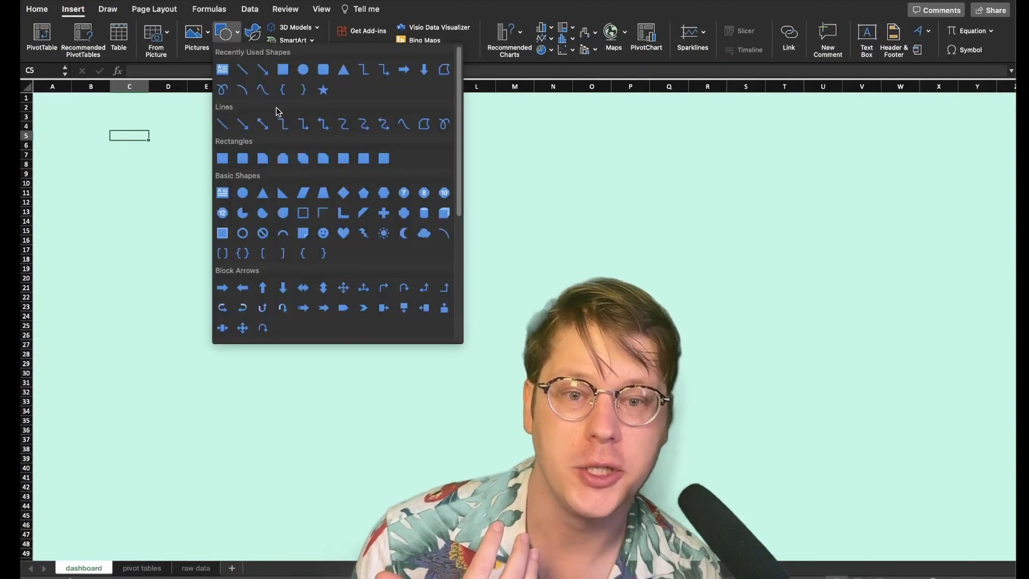
{"action": "left_click", "coordinate": [323, 69]}
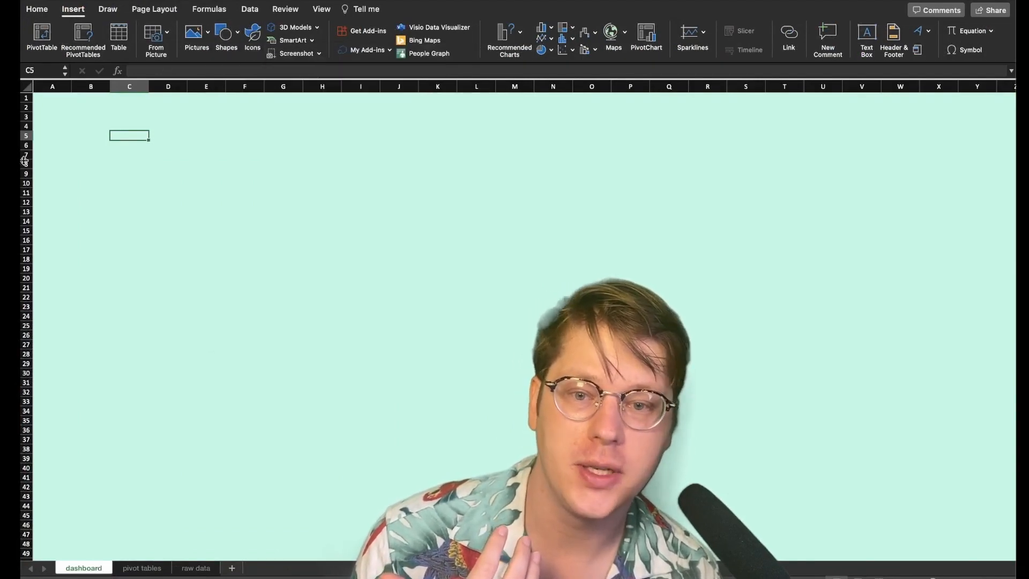
{"action": "left_click_drag", "start_coordinate": [59, 105], "coordinate": [857, 461]}
{"action": "left_click_drag", "start_coordinate": [130, 105], "coordinate": [73, 106]}
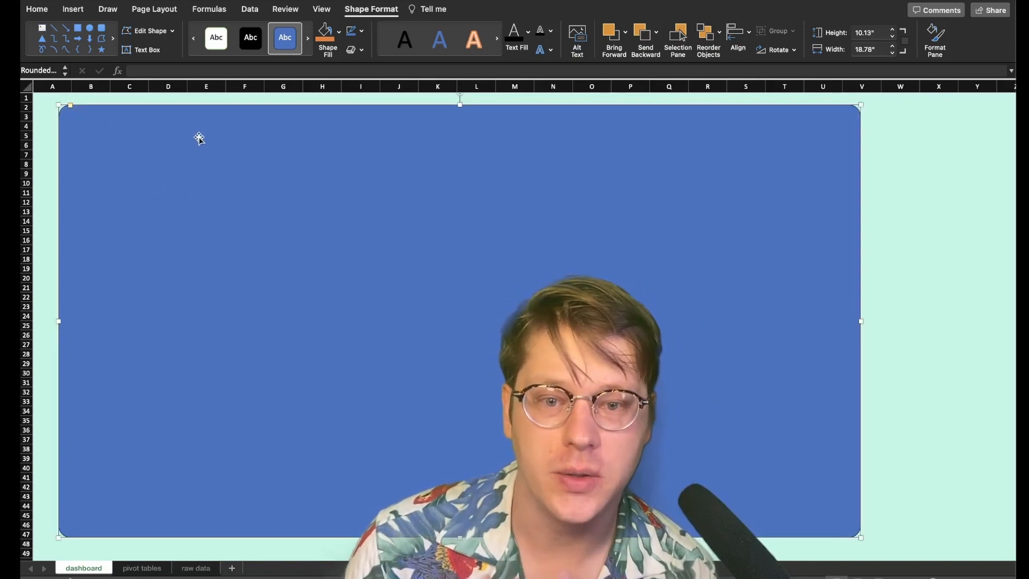
Format the large rounded rectangle with no line and a solid white fill
{"action": "double_click", "coordinate": [206, 109]}
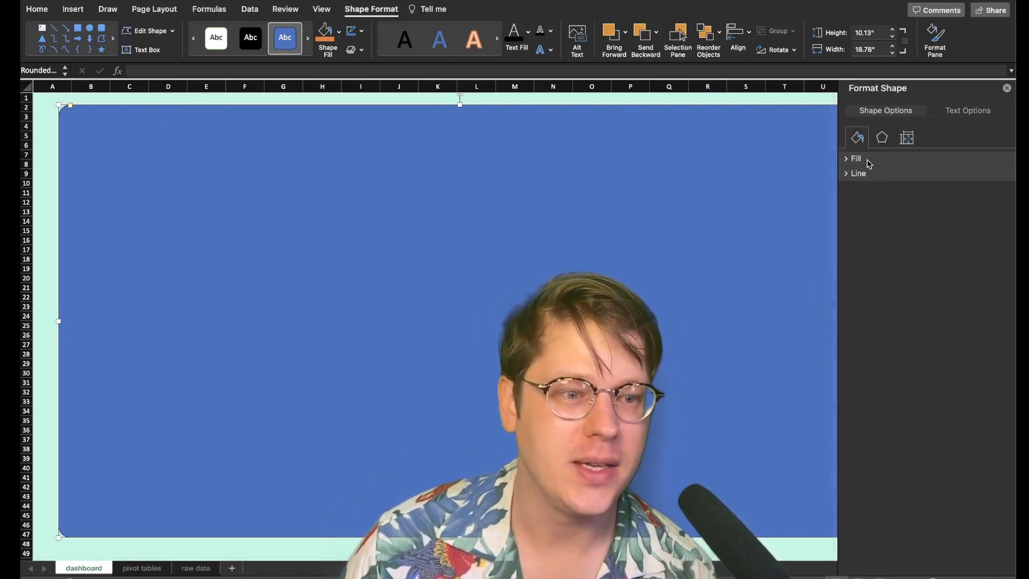
{"action": "left_click", "coordinate": [859, 174]}
{"action": "left_click", "coordinate": [871, 192]}
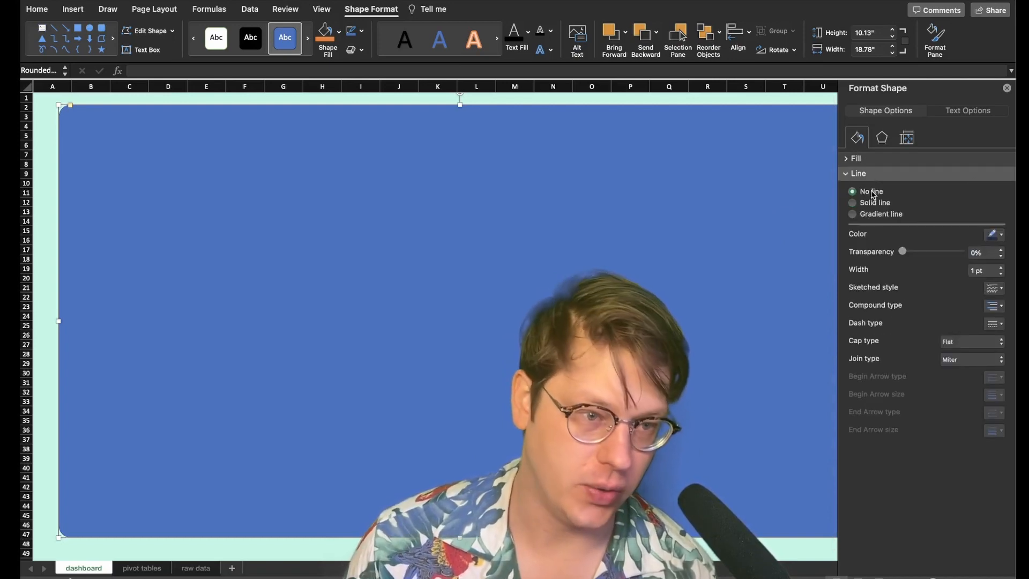
{"action": "left_click", "coordinate": [868, 159]}
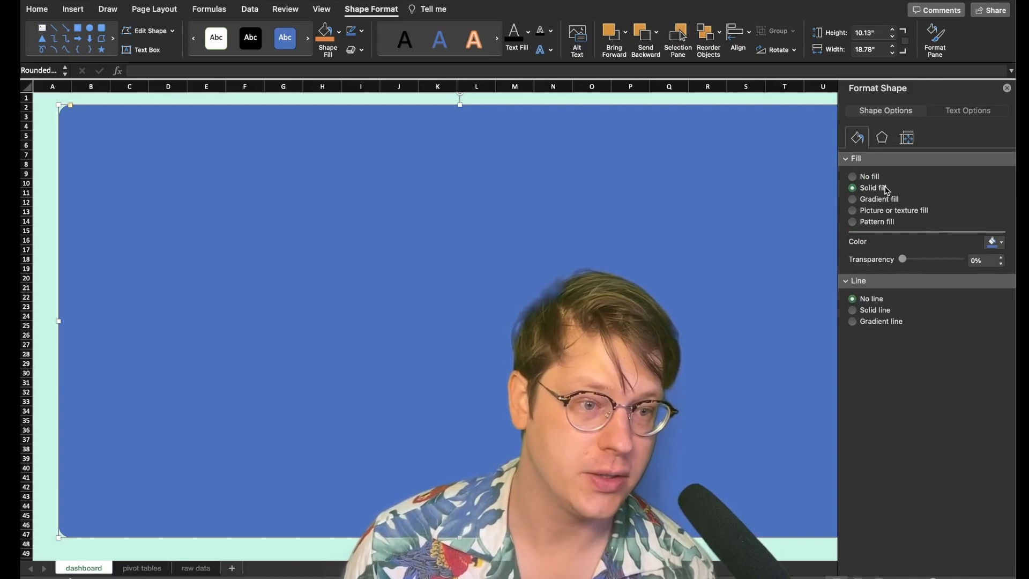
{"action": "left_click", "coordinate": [995, 242]}
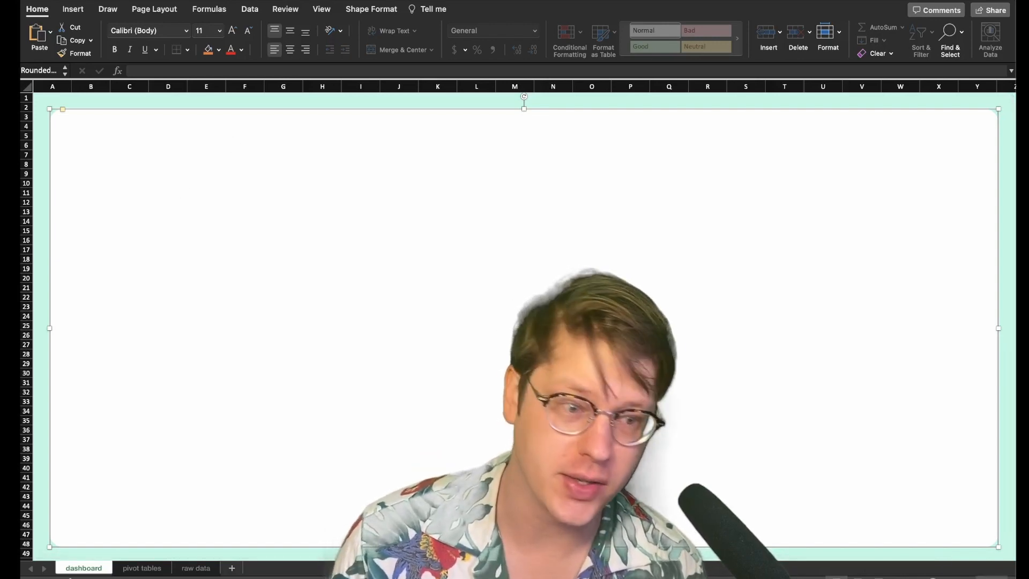
Check the white background panel's height and width in its shape format settings
{"action": "double_click", "coordinate": [258, 110]}
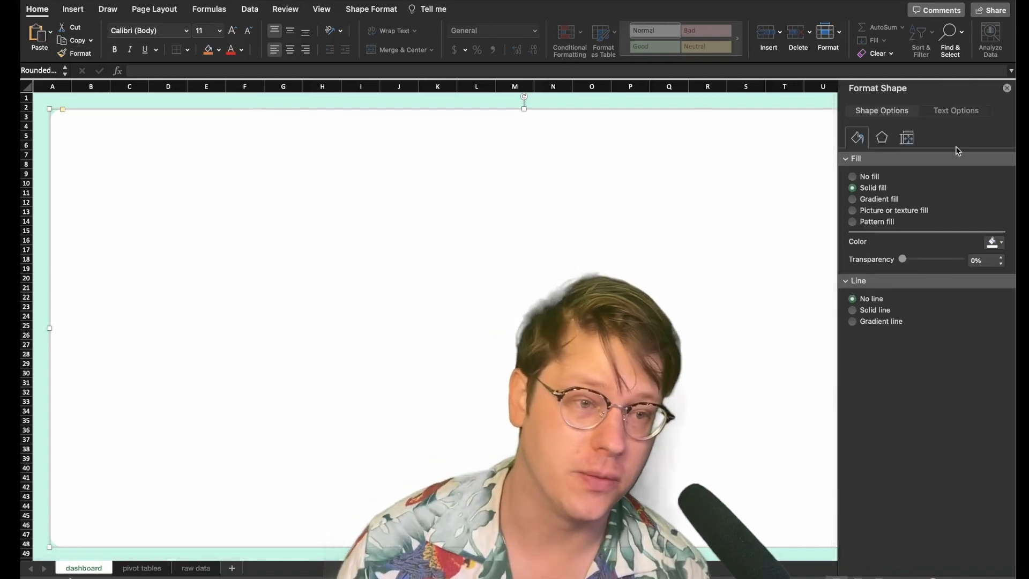
{"action": "left_click", "coordinate": [907, 137]}
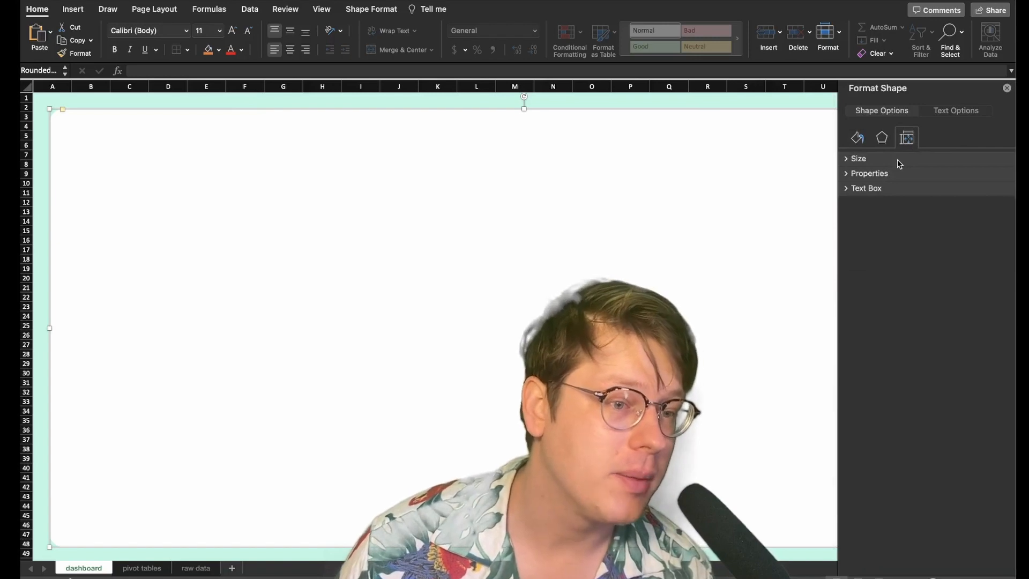
{"action": "left_click", "coordinate": [898, 159]}
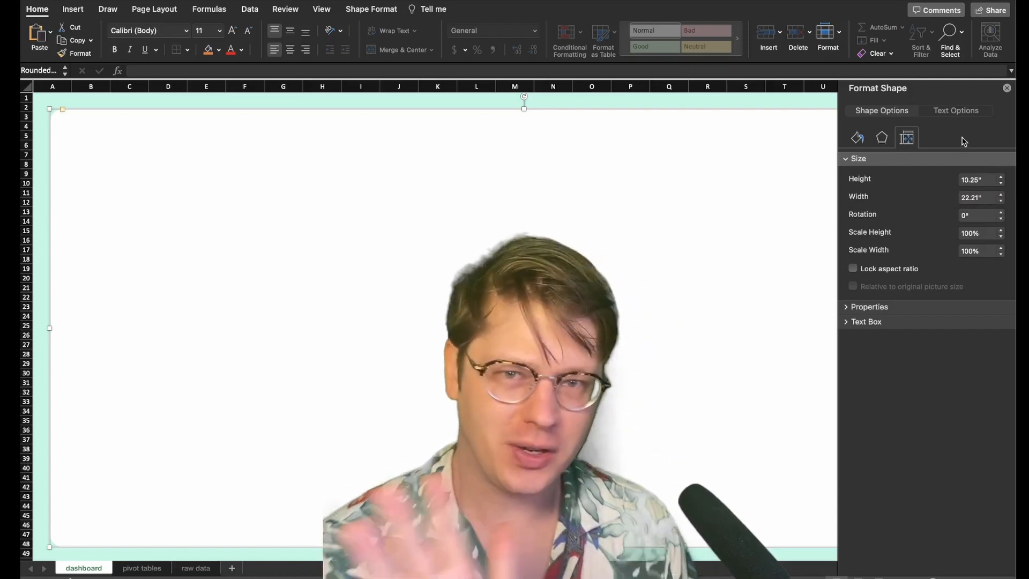
{"action": "left_click", "coordinate": [1007, 88]}
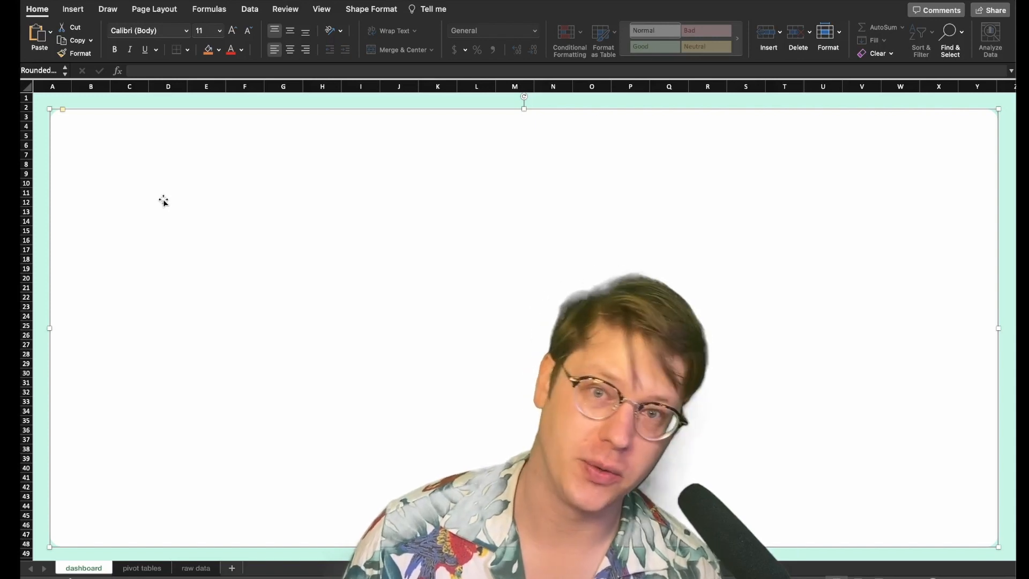
Paste a copy of the white panel, offset it slightly inward and fill it with the lightest grey theme colour
{"action": "key", "text": "super+v"}
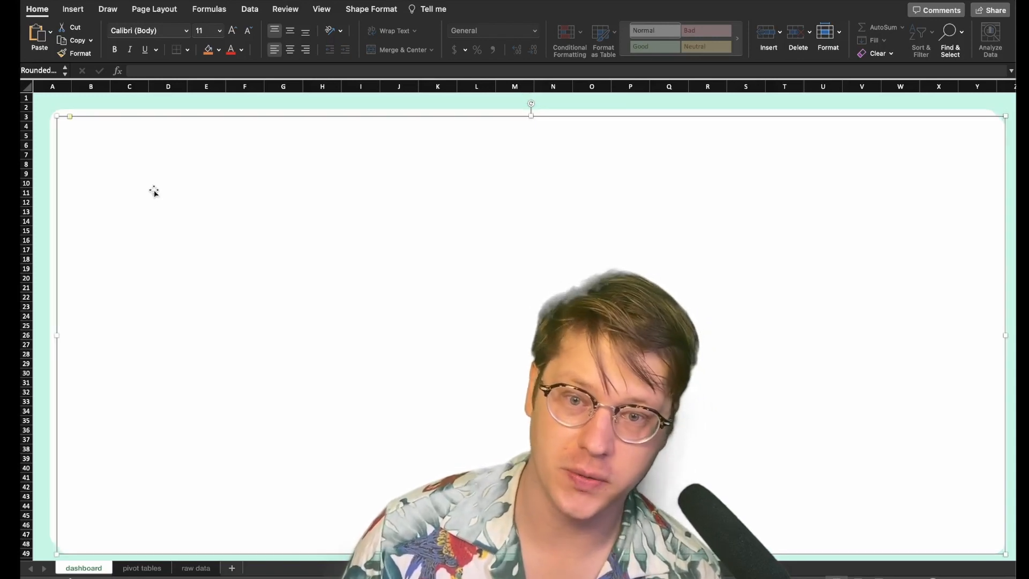
{"action": "left_click_drag", "start_coordinate": [154, 191], "coordinate": [164, 198]}
{"action": "left_click", "coordinate": [220, 51]}
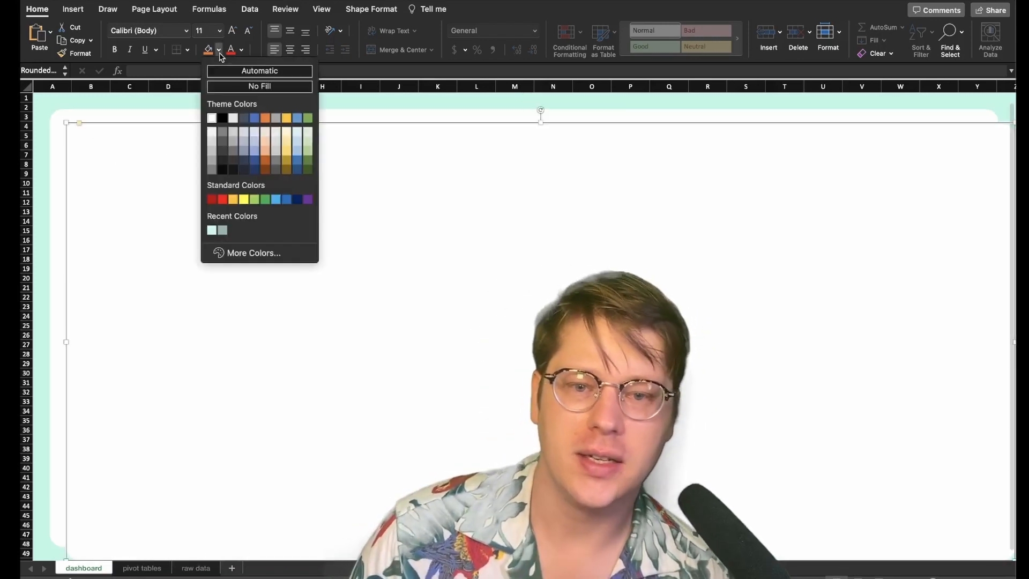
{"action": "left_click", "coordinate": [213, 134]}
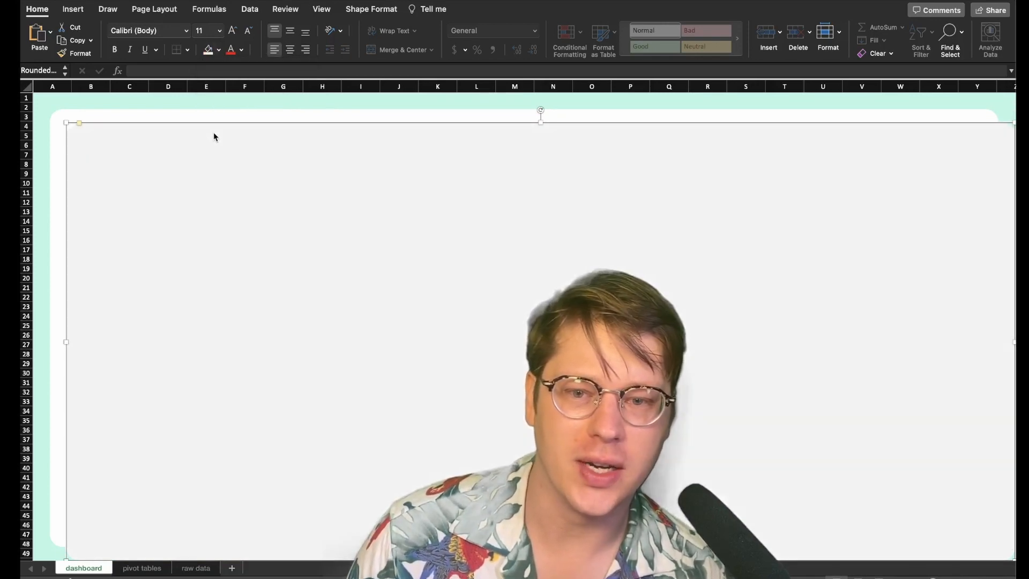
Resize the grey panel to fit inside the white one, leaving a free sidebar to its left and narrow margins elsewhere
{"action": "left_click_drag", "start_coordinate": [63, 126], "coordinate": [223, 125]}
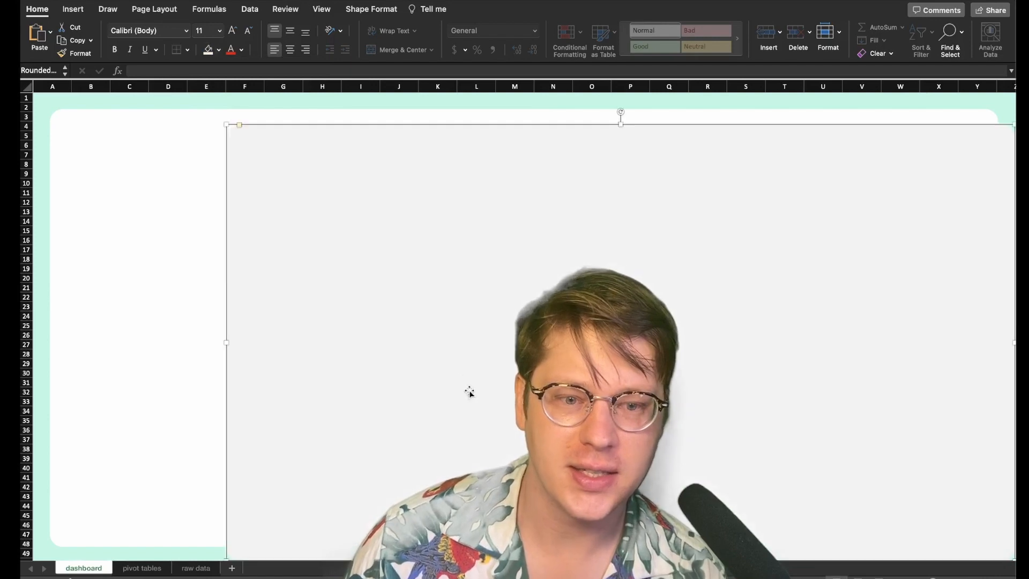
{"action": "scroll", "coordinate": [464, 391], "scroll_direction": "right", "scroll_amount": 3}
{"action": "left_click_drag", "start_coordinate": [904, 342], "coordinate": [869, 343]}
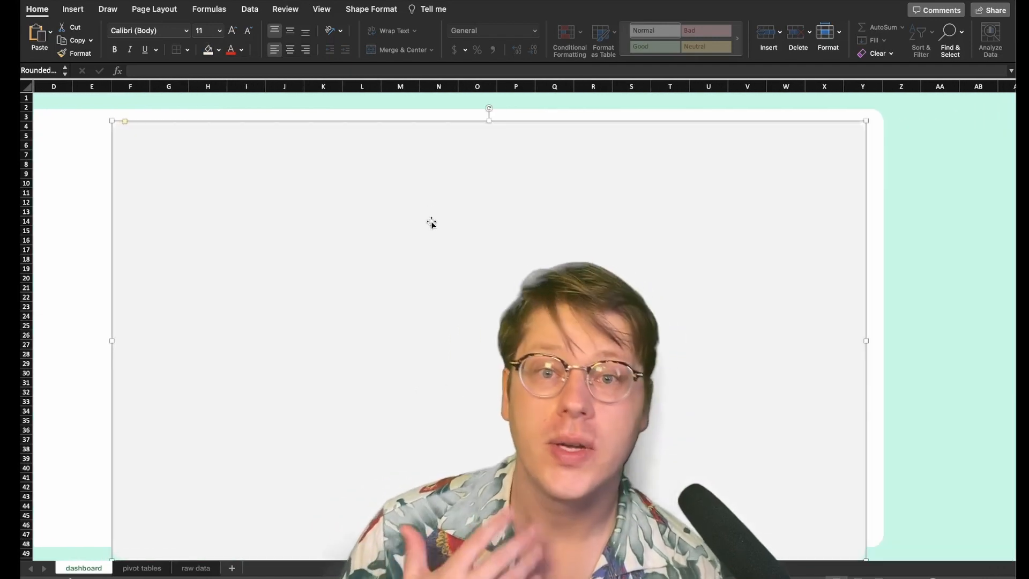
{"action": "scroll", "coordinate": [432, 236], "scroll_direction": "left", "scroll_amount": 3}
{"action": "scroll", "coordinate": [432, 236], "scroll_direction": "down", "scroll_amount": 1}
{"action": "scroll", "coordinate": [432, 236], "scroll_direction": "right", "scroll_amount": 1}
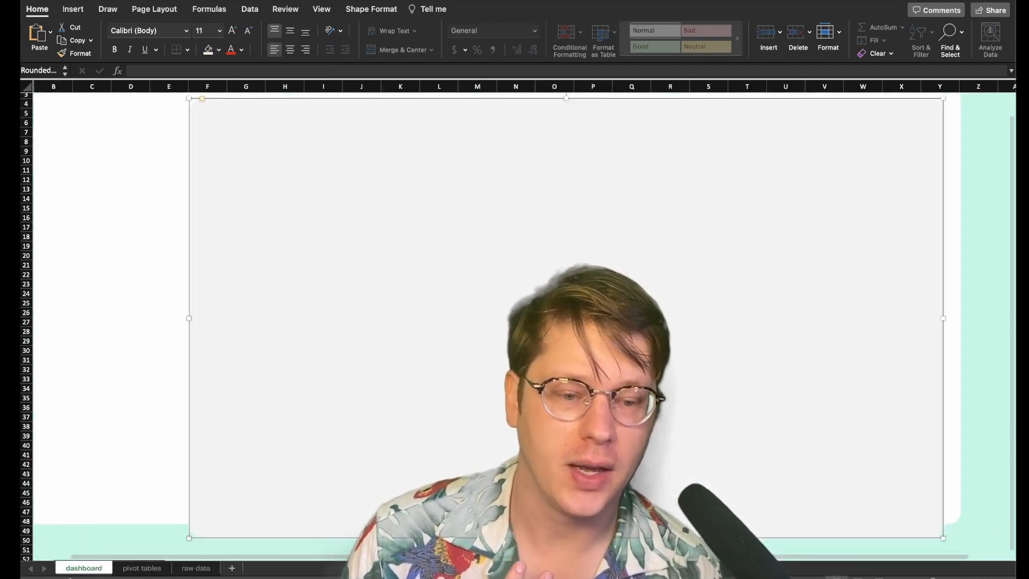
{"action": "left_click_drag", "start_coordinate": [566, 537], "coordinate": [566, 512]}
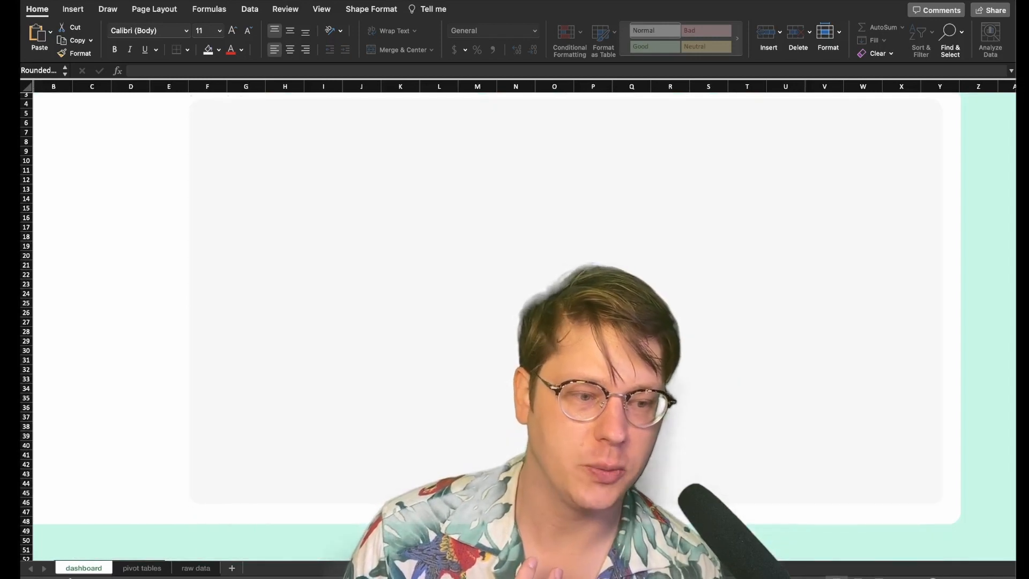
{"action": "left_click", "coordinate": [482, 350]}
{"action": "scroll", "coordinate": [483, 350], "scroll_direction": "left", "scroll_amount": 1}
{"action": "scroll", "coordinate": [483, 350], "scroll_direction": "up", "scroll_amount": 1}
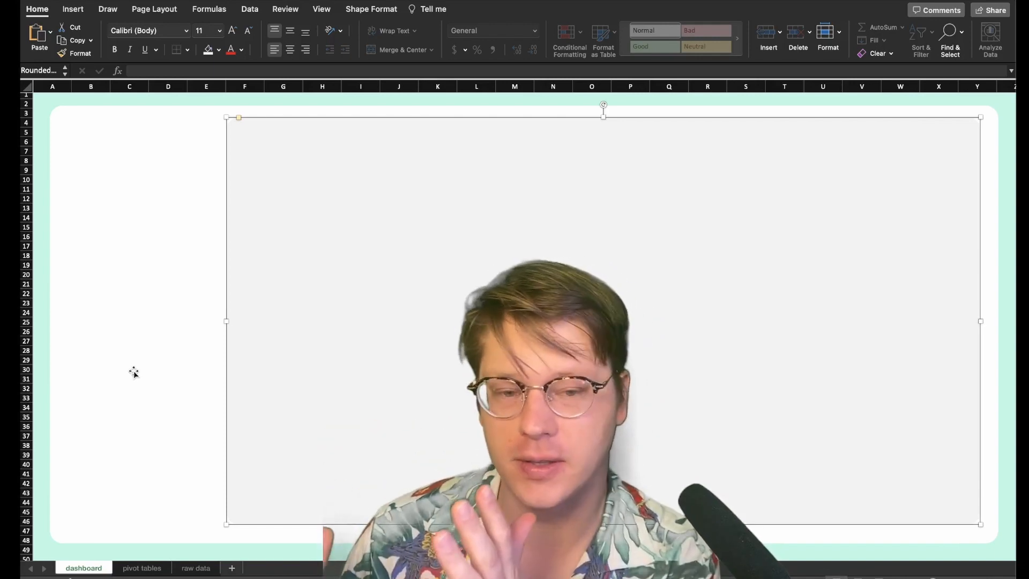
{"action": "scroll", "coordinate": [134, 372], "scroll_direction": "right", "scroll_amount": 3}
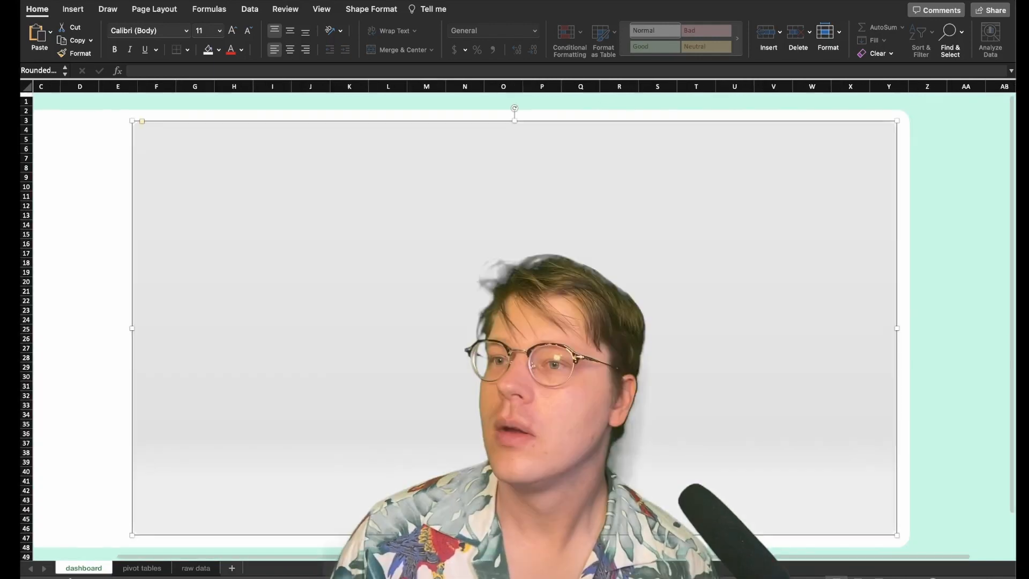
{"action": "scroll", "coordinate": [301, 270], "scroll_direction": "left", "scroll_amount": 3}
{"action": "scroll", "coordinate": [317, 278], "scroll_direction": "right", "scroll_amount": 4}
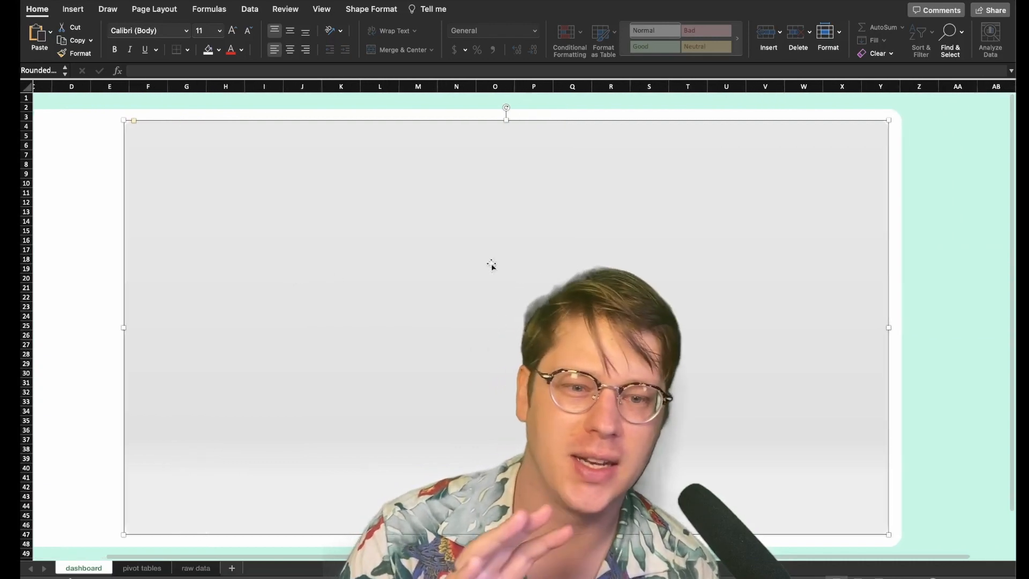
Apply the RGB colour E8E8E8 (232, 232, 232) as the large grey panel's solid fill
{"action": "scroll", "coordinate": [351, 296], "scroll_direction": "up", "scroll_amount": 2}
{"action": "scroll", "coordinate": [351, 300], "scroll_direction": "left", "scroll_amount": 3}
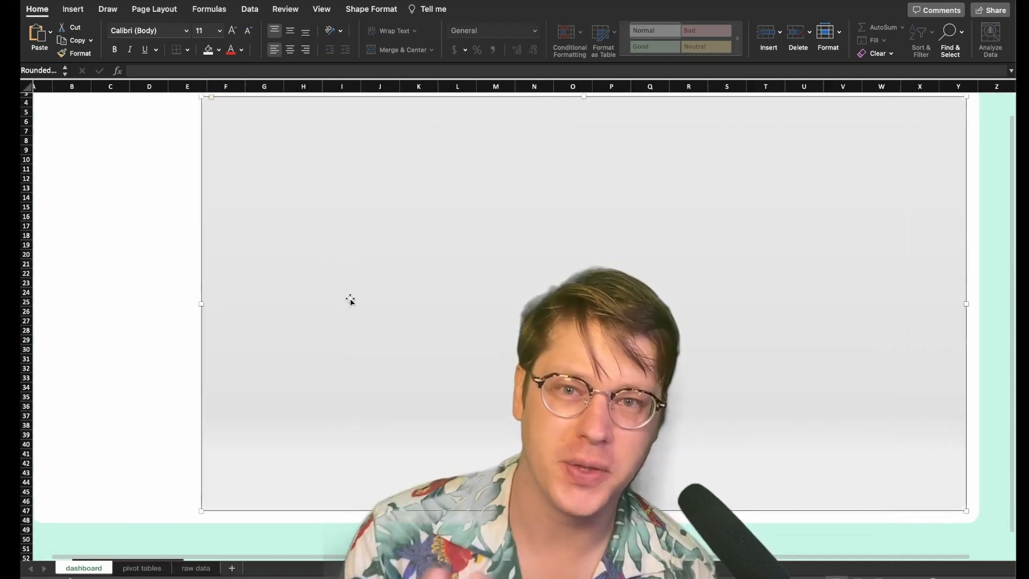
{"action": "scroll", "coordinate": [350, 300], "scroll_direction": "up", "scroll_amount": 2}
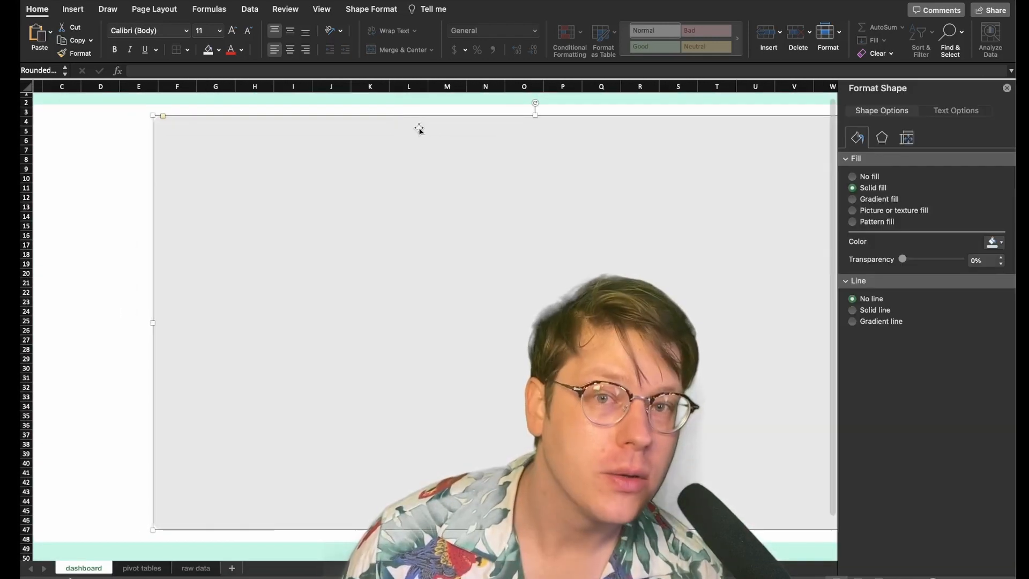
{"action": "left_click", "coordinate": [994, 242]}
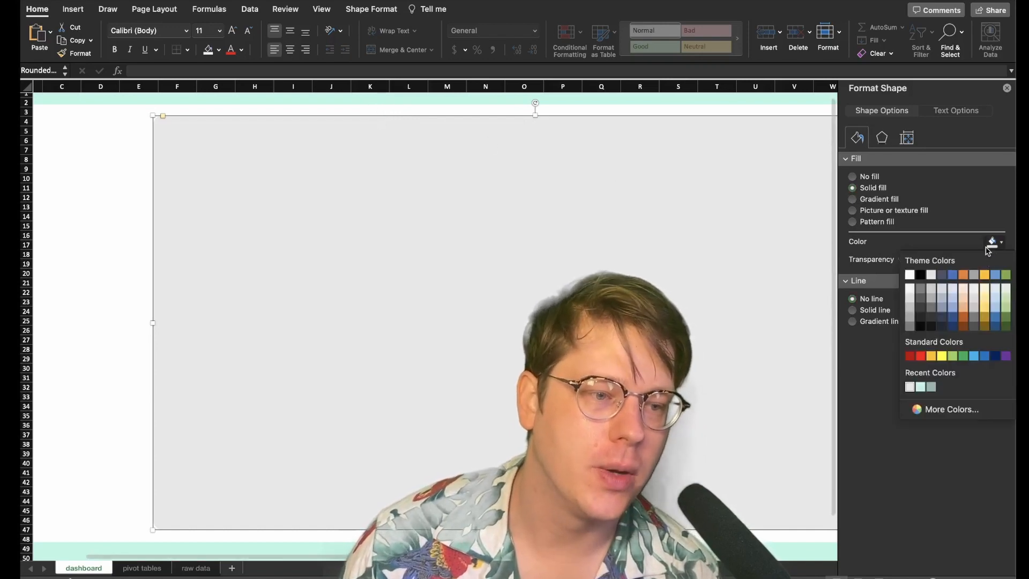
{"action": "left_click", "coordinate": [903, 408]}
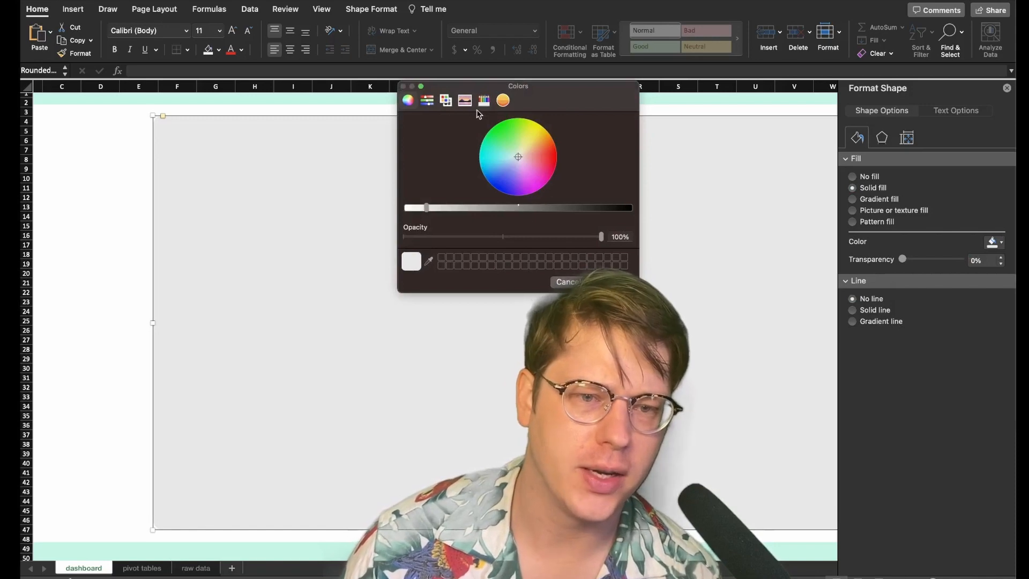
{"action": "left_click", "coordinate": [429, 101]}
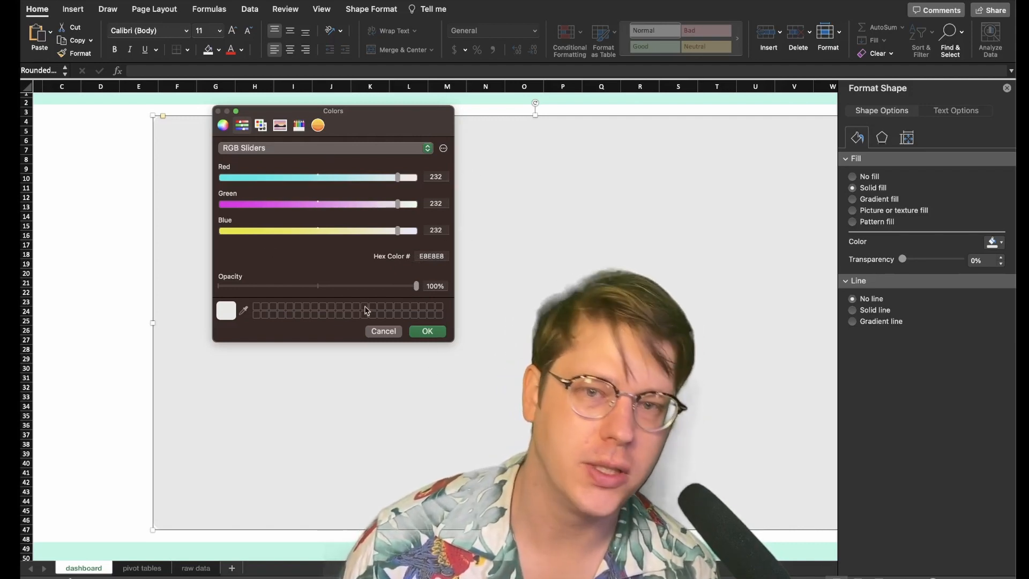
{"action": "left_click", "coordinate": [427, 332]}
Duplicate the large grey panel and shrink the copy into a narrow panel in the lower part of the white sidebar
{"action": "scroll", "coordinate": [271, 338], "scroll_direction": "left", "scroll_amount": 3}
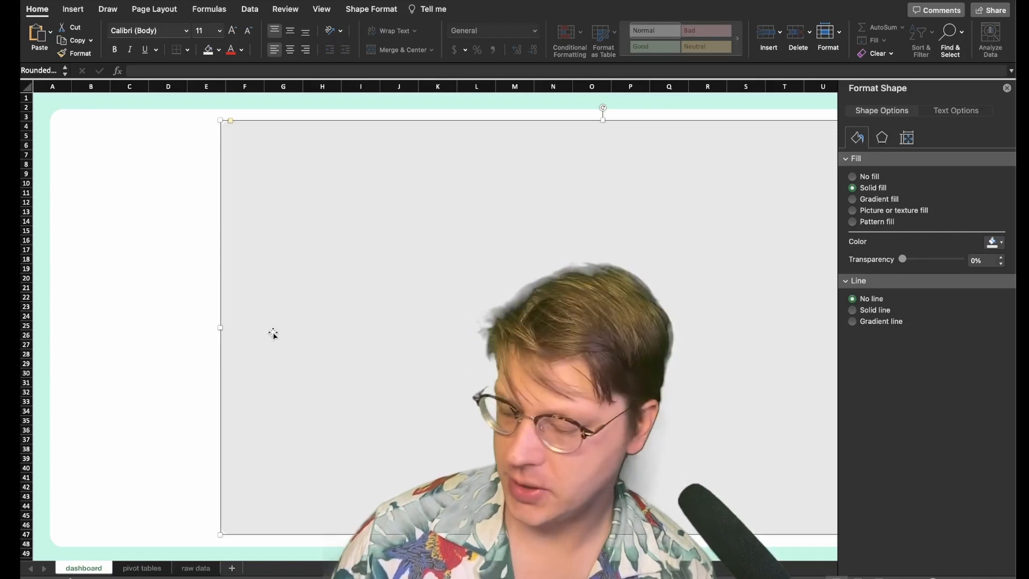
{"action": "left_click_drag", "start_coordinate": [450, 342], "coordinate": [348, 340]}
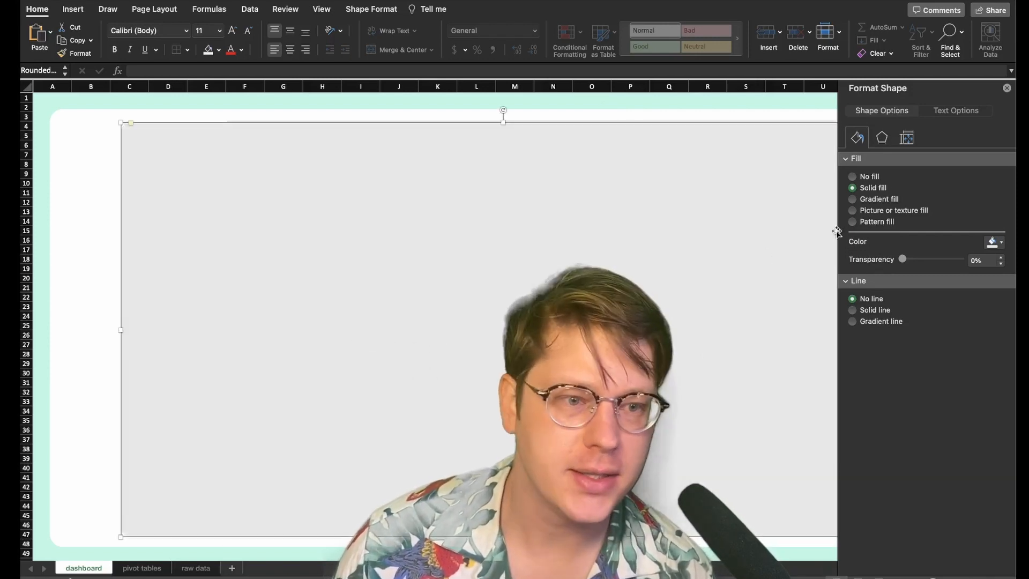
{"action": "left_click_drag", "start_coordinate": [503, 123], "coordinate": [487, 251]}
{"action": "left_click_drag", "start_coordinate": [482, 336], "coordinate": [425, 335]}
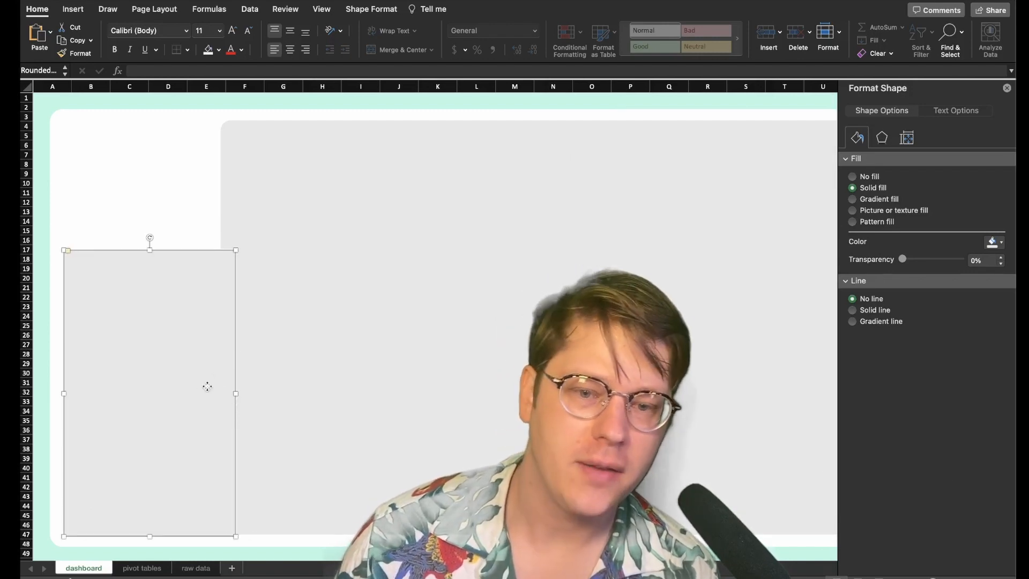
Align the sidebar panel's bottom edge with the large grey panel and nudge it left towards the white background's edge
{"action": "left_click_drag", "start_coordinate": [207, 386], "coordinate": [208, 382]}
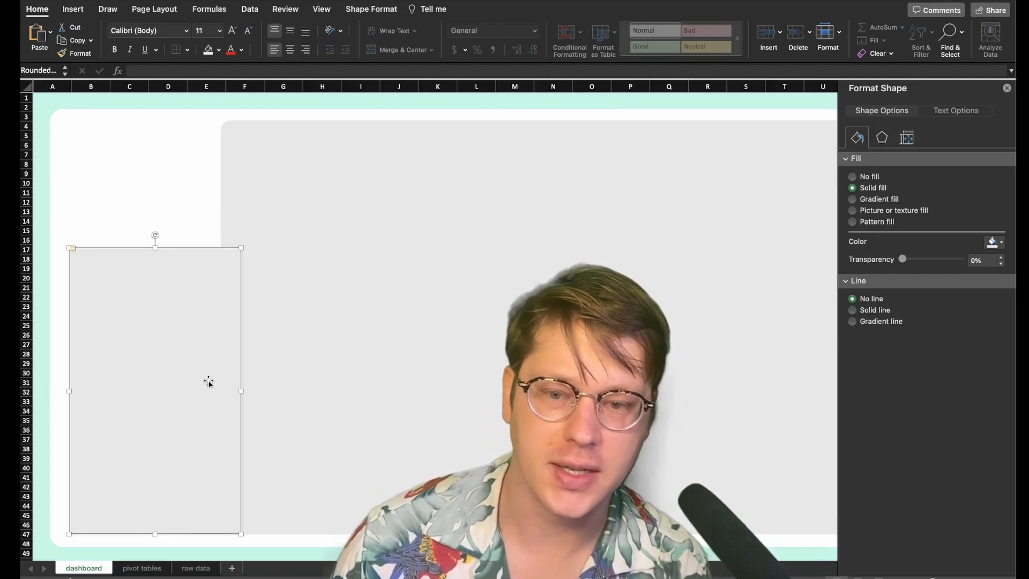
{"action": "key", "text": "Down"}
{"action": "key", "text": "Left"}
{"action": "key", "text": "Left"}
{"action": "key", "text": "Left"}
{"action": "key", "text": "Left"}
{"action": "key", "text": "Left"}
{"action": "key", "text": "Left"}
{"action": "key", "text": "Left"}
{"action": "key", "text": "Left"}
{"action": "key", "text": "Left"}
{"action": "key", "text": "Left"}
{"action": "key", "text": "Left"}
{"action": "key", "text": "Left"}
{"action": "key", "text": "Left"}
{"action": "key", "text": "Left"}
{"action": "key", "text": "Left"}
{"action": "key", "text": "Left"}
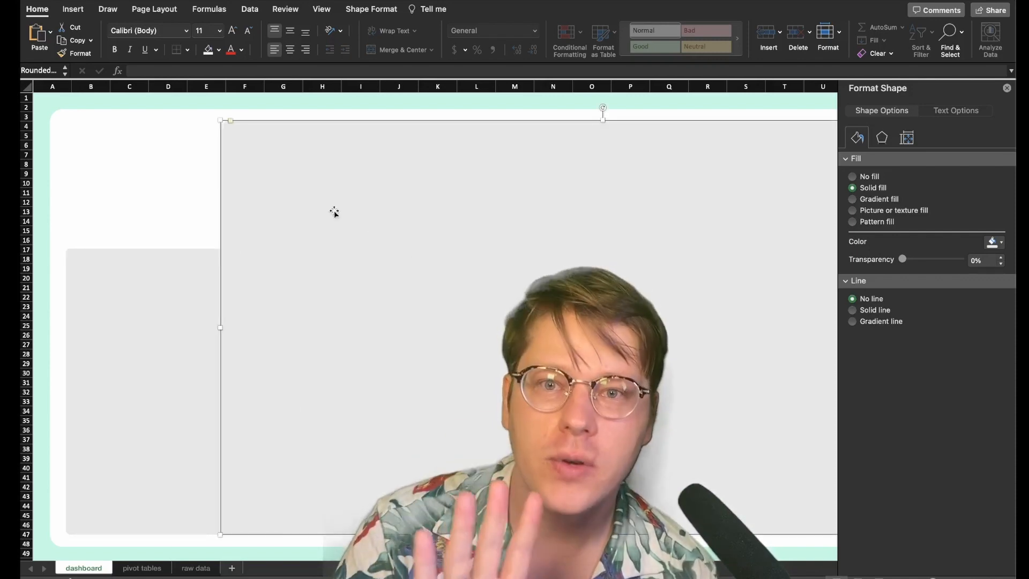
{"action": "left_click", "coordinate": [188, 200]}
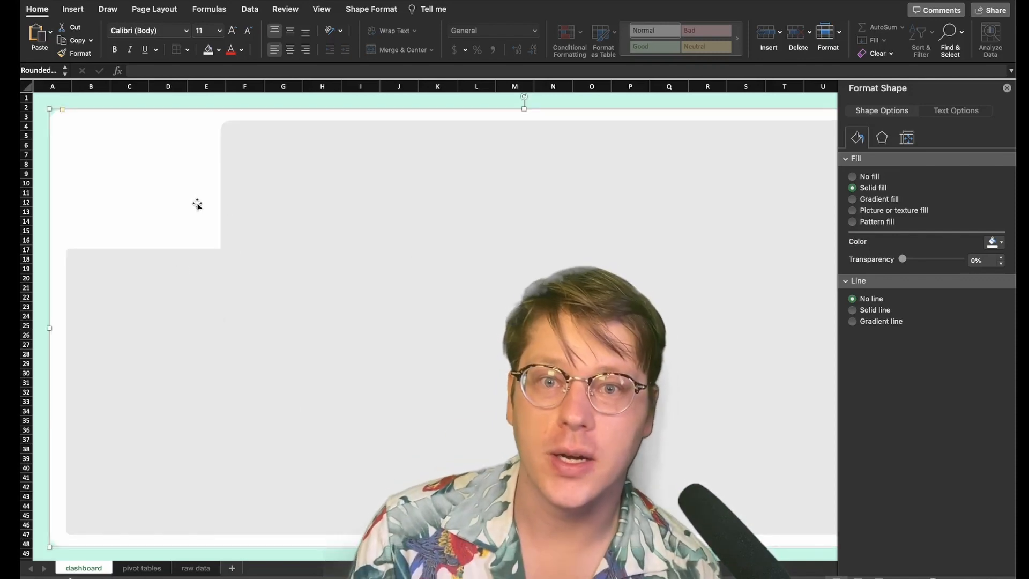
{"action": "left_click", "coordinate": [135, 401]}
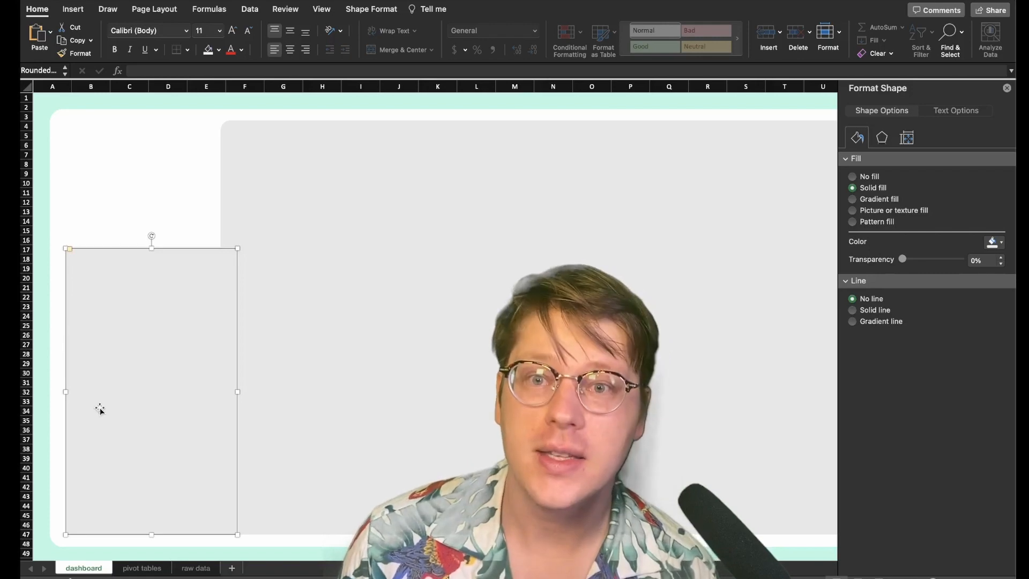
{"action": "key", "text": "Left"}
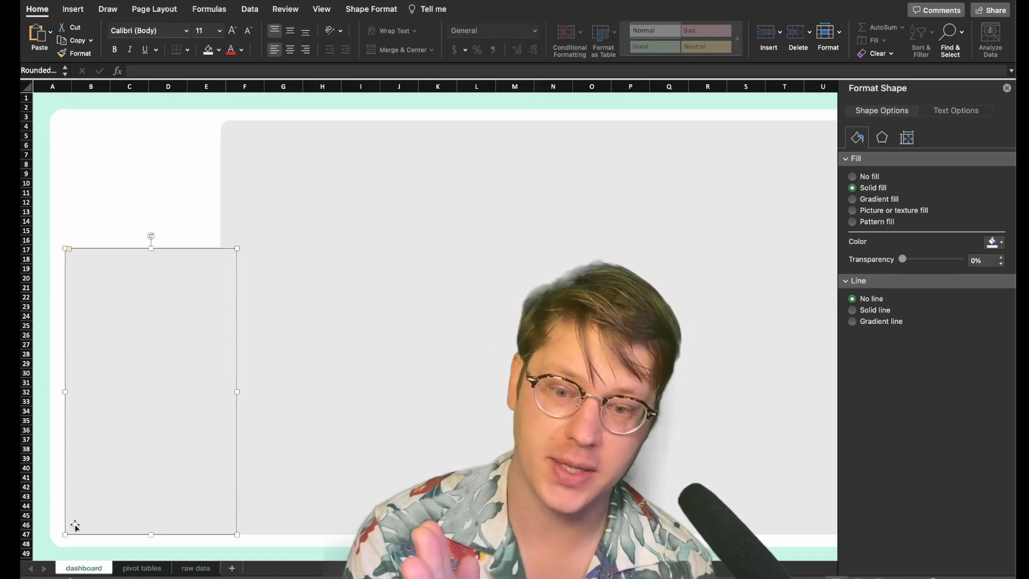
{"action": "key", "text": "Left"}
{"action": "key", "text": "Left"}
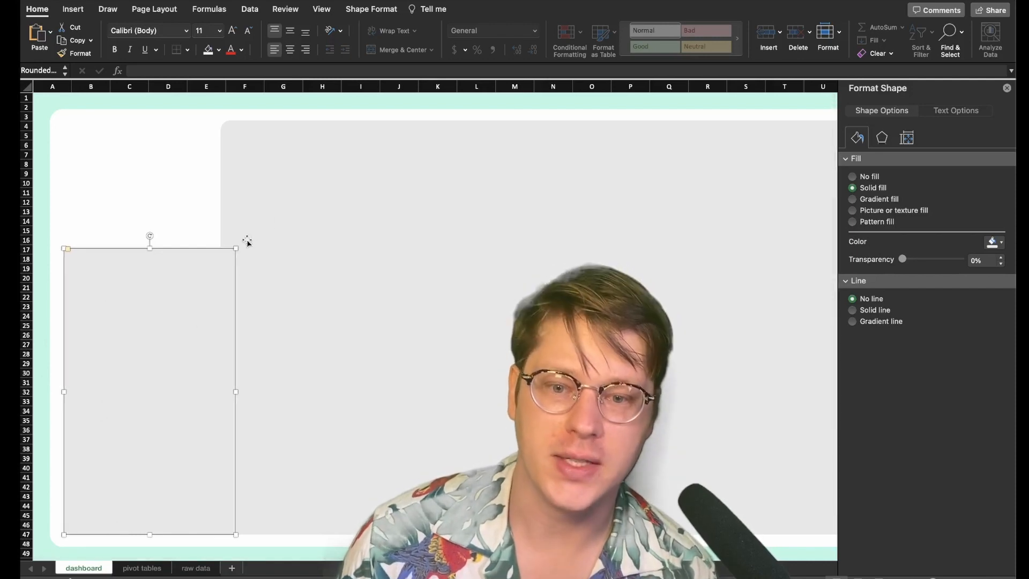
{"action": "key", "text": "Left"}
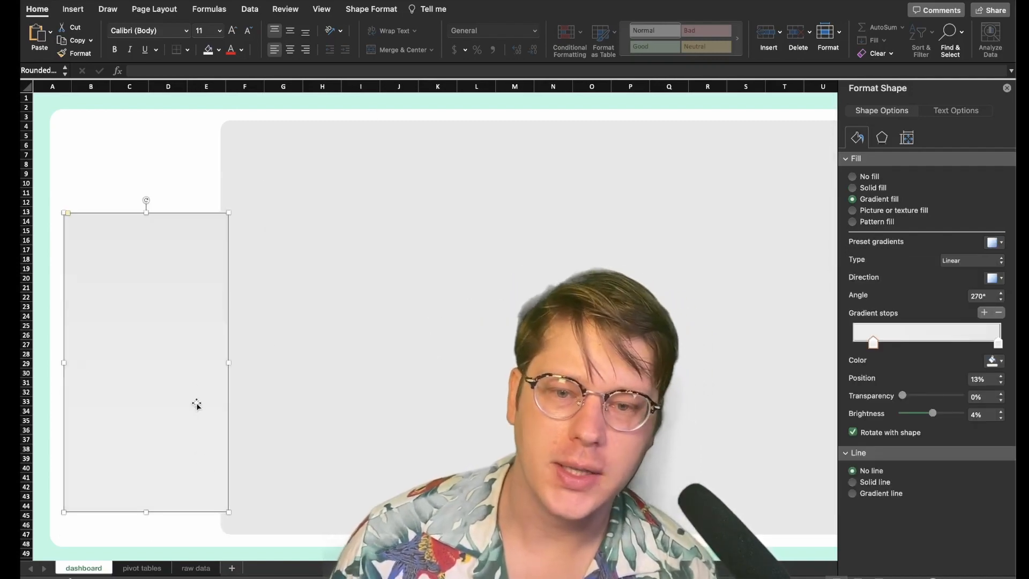
Switch to the finished Ecommerce Light dashboard workbook to examine its sidebar panel
{"action": "key", "text": "ctrl+Up"}
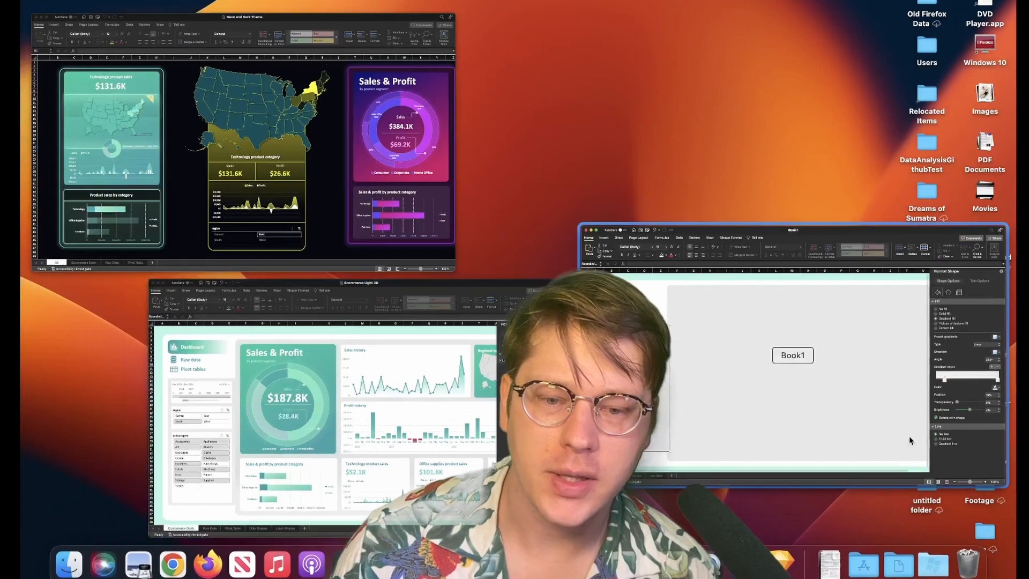
{"action": "left_click", "coordinate": [278, 396]}
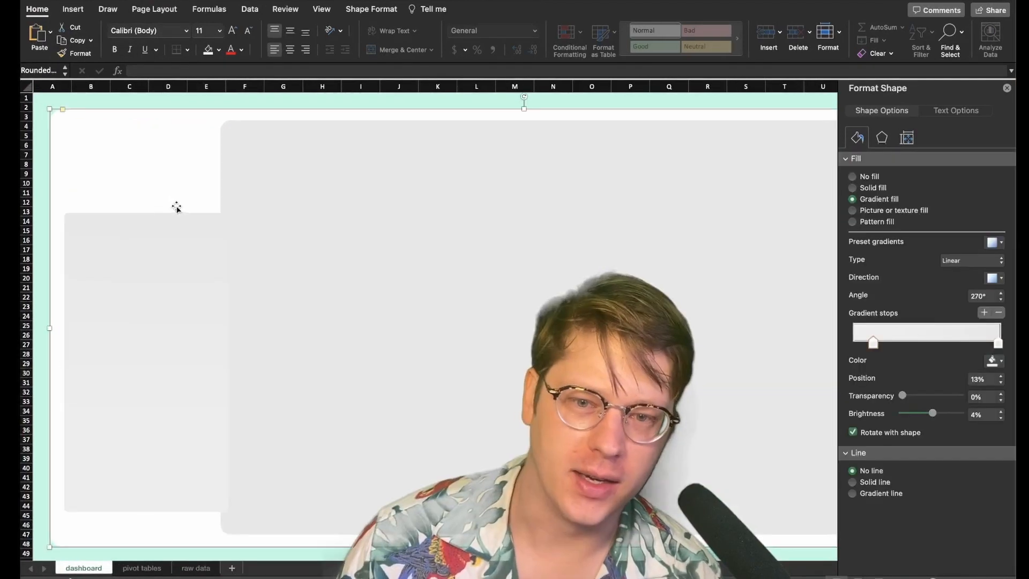
Slightly increase the corner rounding of the large grey panel and of the gradient sidebar panel to match
{"action": "left_click", "coordinate": [144, 165]}
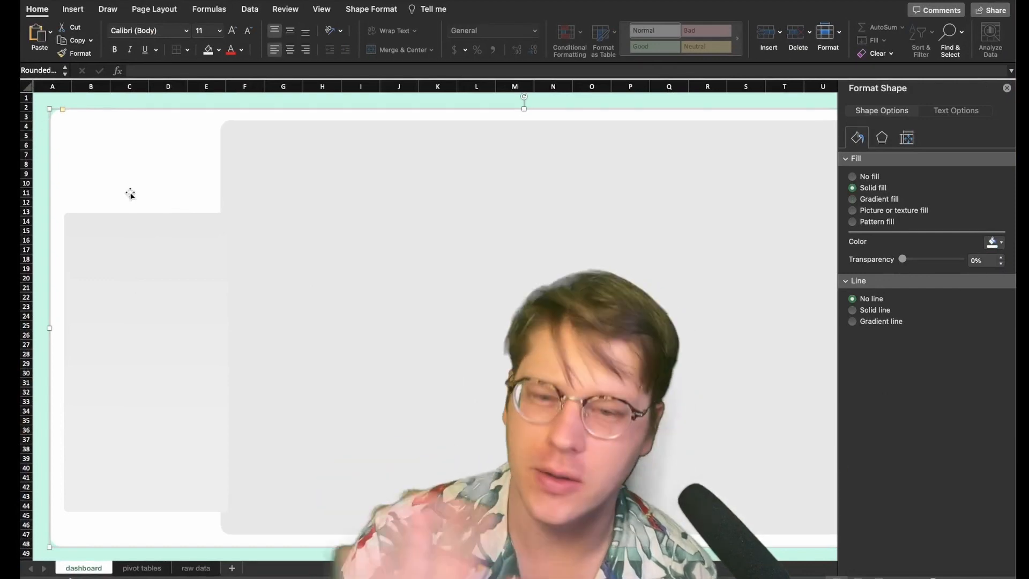
{"action": "left_click", "coordinate": [80, 227]}
{"action": "left_click", "coordinate": [321, 222]}
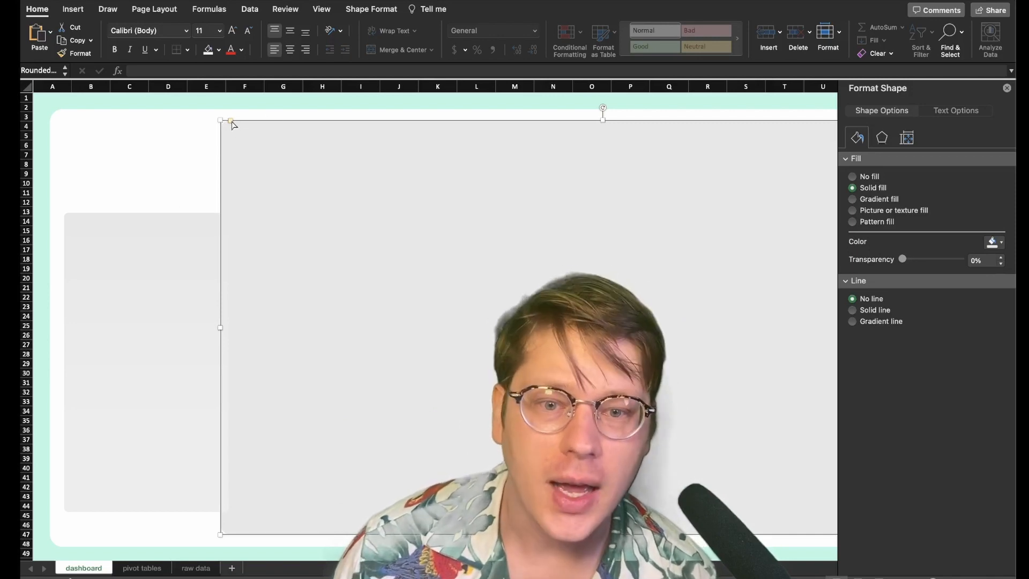
{"action": "left_click_drag", "start_coordinate": [234, 121], "coordinate": [235, 124]}
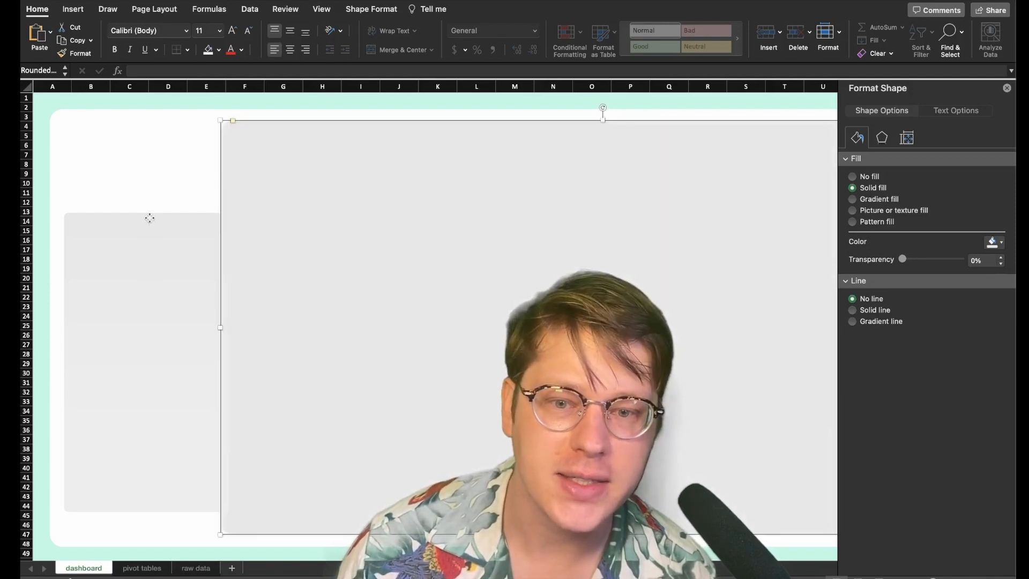
{"action": "left_click", "coordinate": [148, 216]}
{"action": "left_click_drag", "start_coordinate": [73, 216], "coordinate": [77, 216]}
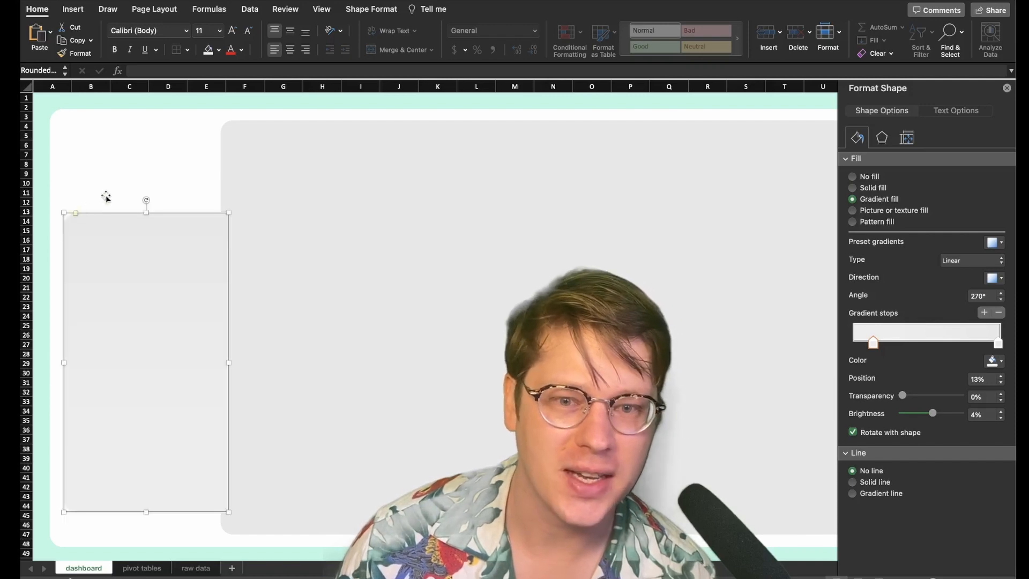
{"action": "left_click", "coordinate": [106, 197]}
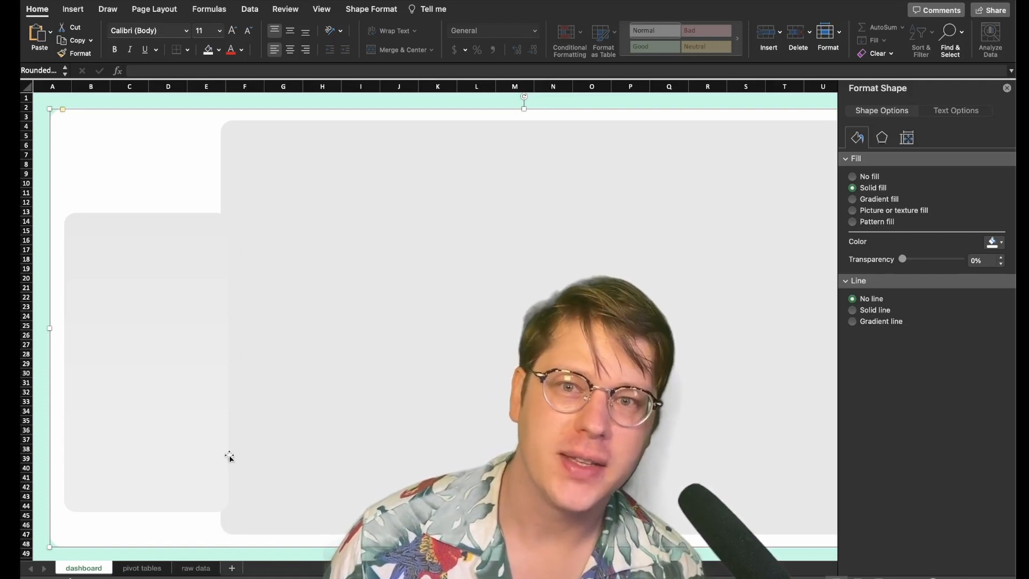
Check the settings of both gradient stops in the sidebar panel's linear fill
{"action": "left_click", "coordinate": [177, 417]}
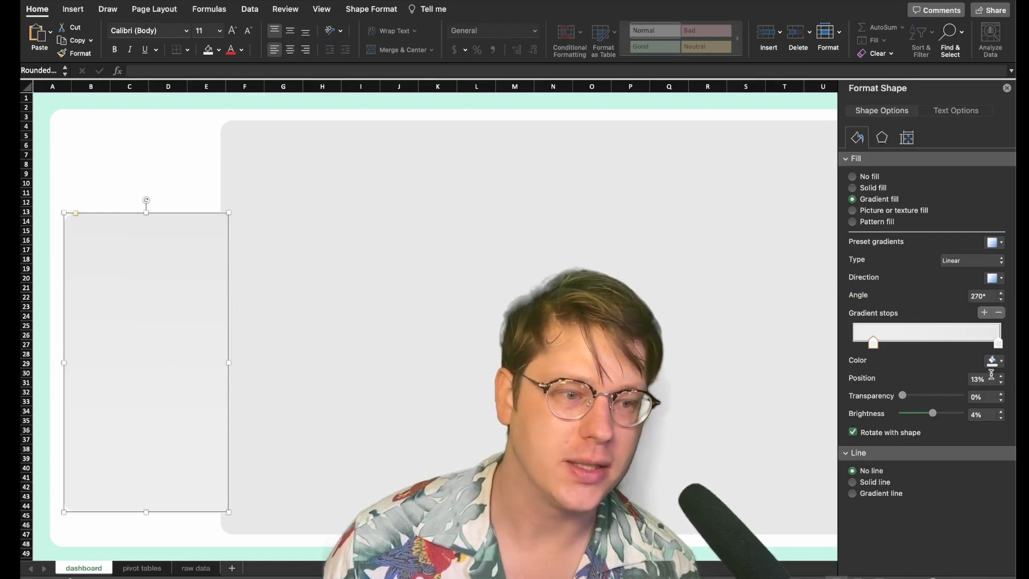
{"action": "left_click", "coordinate": [998, 344]}
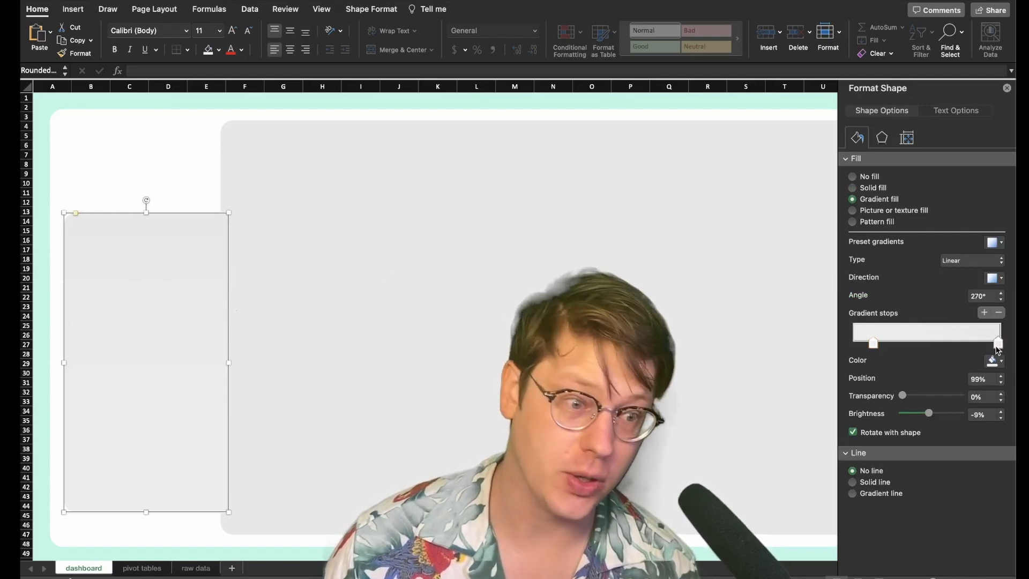
{"action": "left_click", "coordinate": [874, 344]}
{"action": "left_click", "coordinate": [998, 343]}
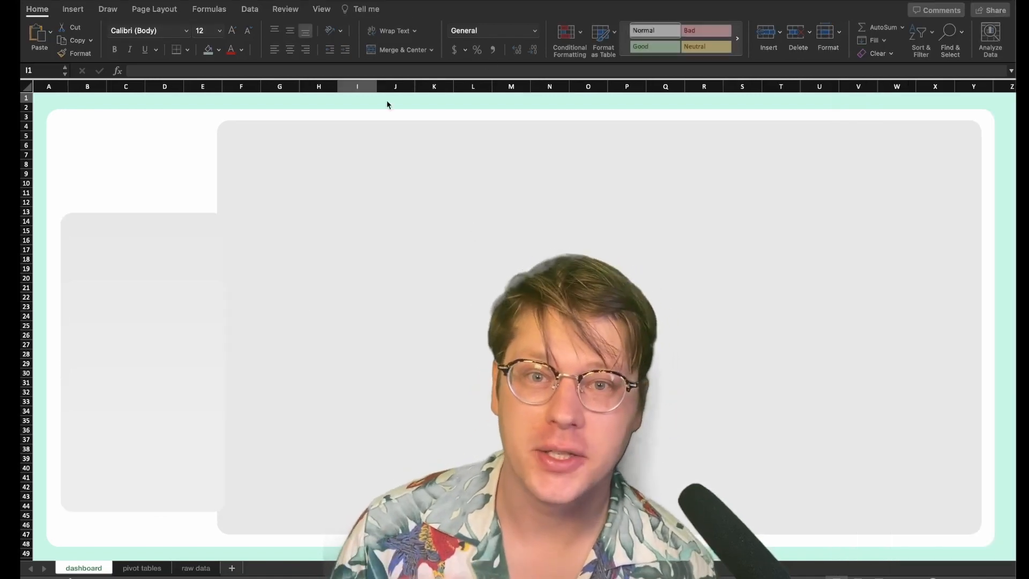
Paste a copy of the white background panel and shrink it into a card in the large grey panel's upper-right corner
{"action": "left_click", "coordinate": [150, 157]}
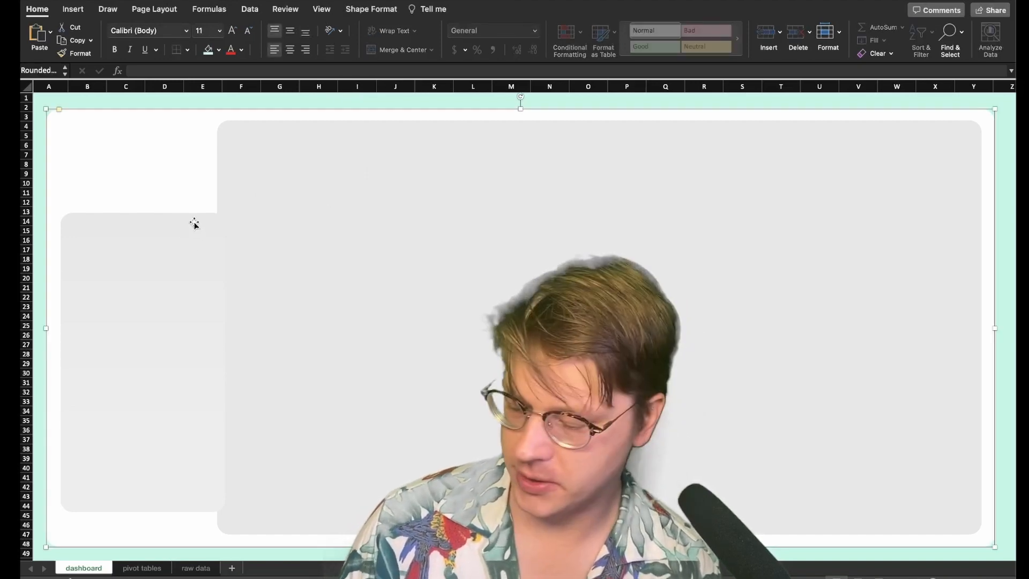
{"action": "key", "text": "super+v"}
{"action": "left_click_drag", "start_coordinate": [172, 165], "coordinate": [225, 196]}
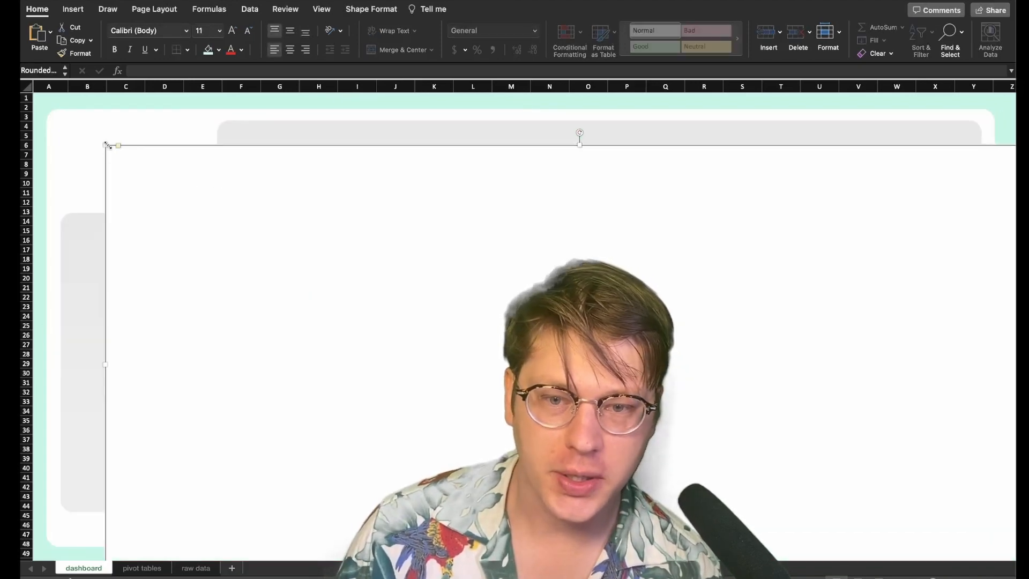
{"action": "left_click_drag", "start_coordinate": [108, 145], "coordinate": [780, 386]}
{"action": "left_click_drag", "start_coordinate": [914, 483], "coordinate": [831, 229]}
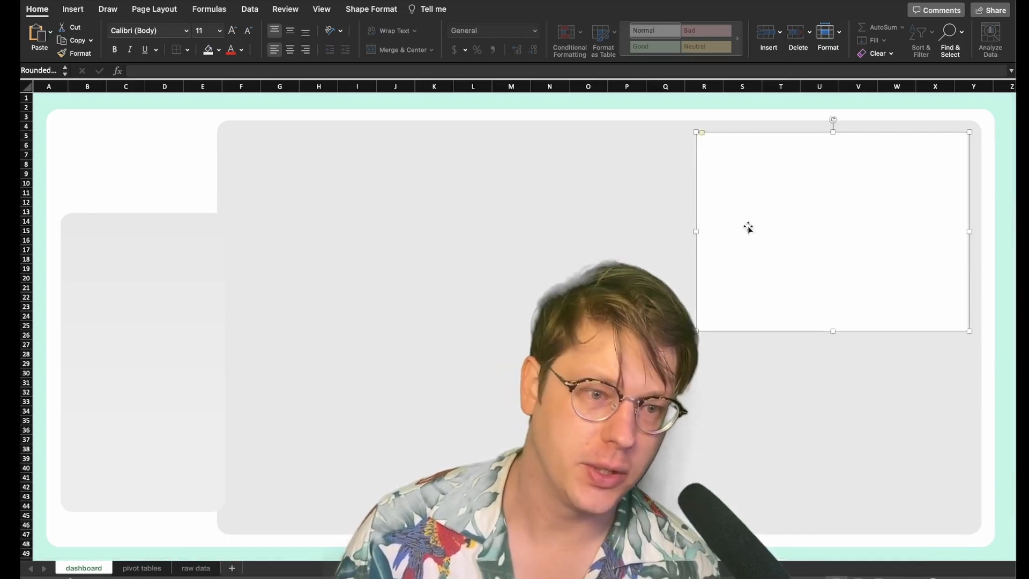
{"action": "left_click_drag", "start_coordinate": [697, 231], "coordinate": [510, 245]}
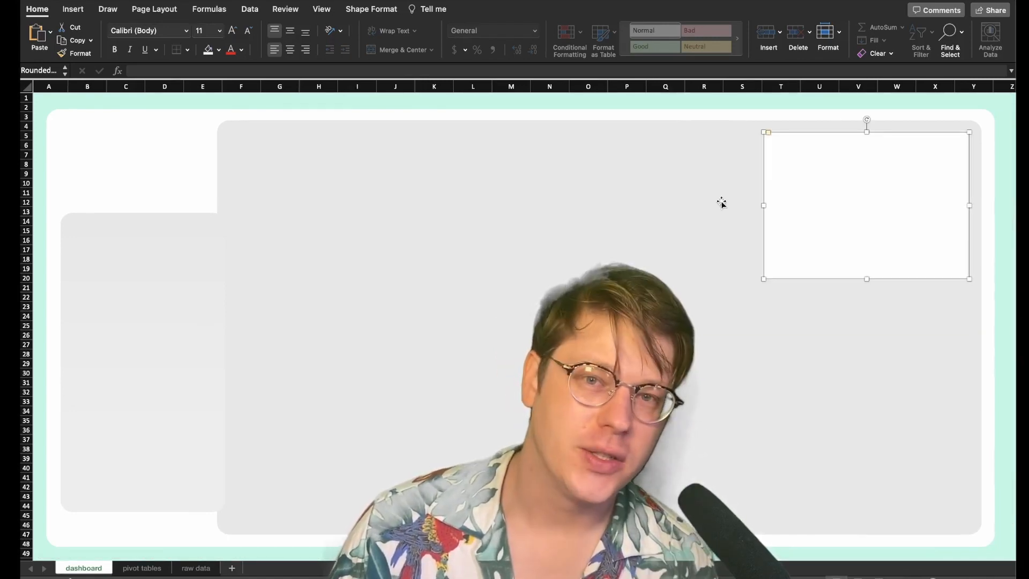
Duplicate the white card twice to fill the top row, making the middle card wider than the outer ones
{"action": "left_click_drag", "start_coordinate": [802, 173], "coordinate": [591, 175]}
{"action": "left_click_drag", "start_coordinate": [545, 205], "coordinate": [339, 199]}
{"action": "left_click", "coordinate": [551, 209]}
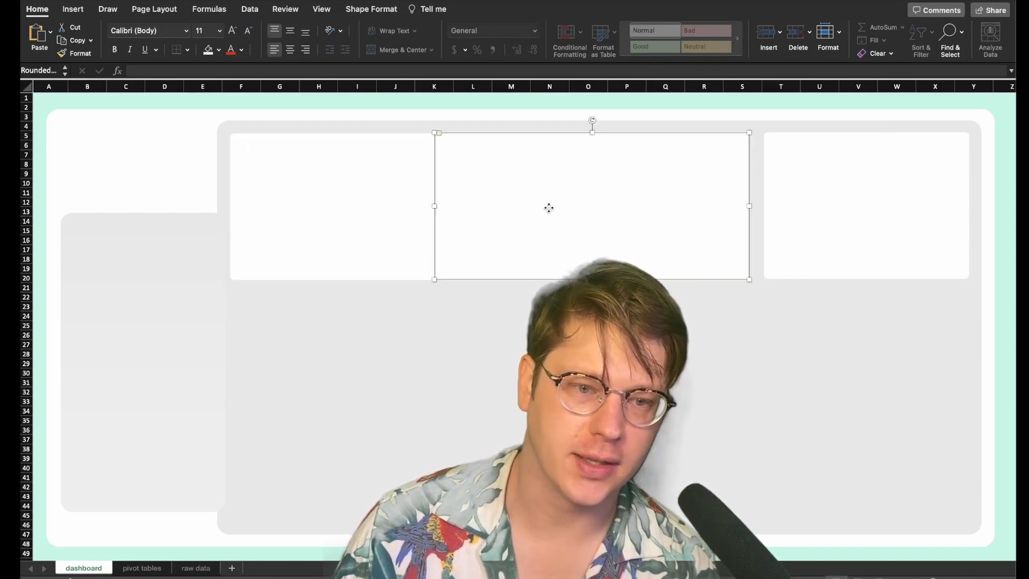
Narrow the left card from its right edge and shift the middle card slightly right to even out the gaps
{"action": "left_click", "coordinate": [432, 206]}
{"action": "left_click_drag", "start_coordinate": [544, 207], "coordinate": [426, 207]}
{"action": "left_click", "coordinate": [571, 215]}
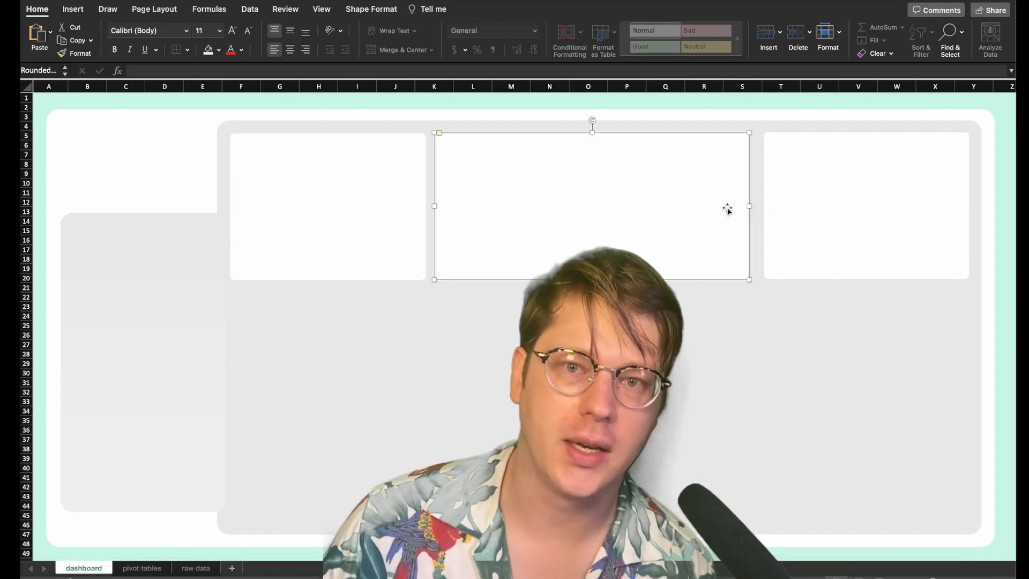
{"action": "left_click_drag", "start_coordinate": [718, 207], "coordinate": [722, 208]}
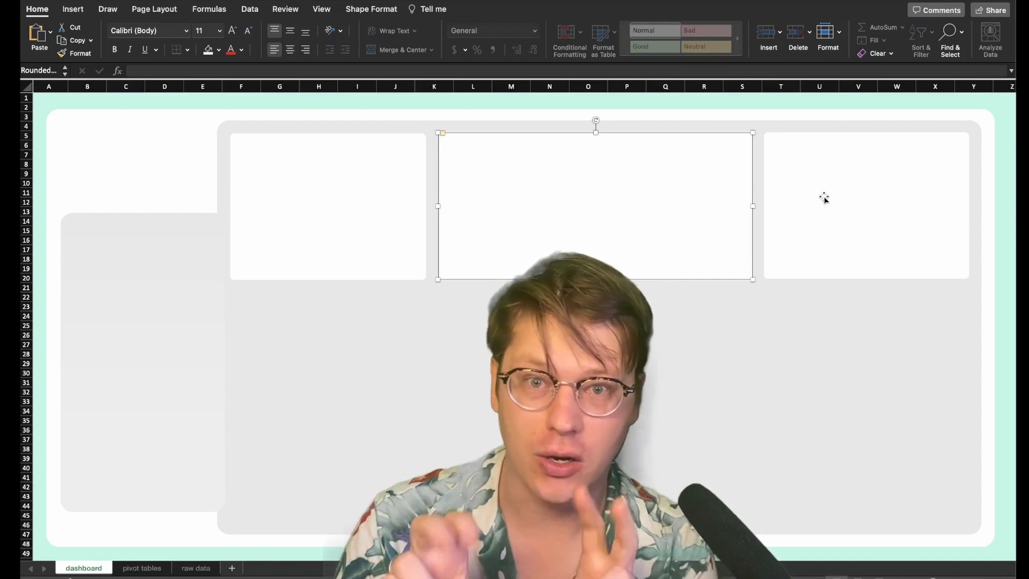
Switch to the finished Ecommerce Dash sheet and examine how its chart cards are arranged
{"action": "left_click", "coordinate": [790, 200]}
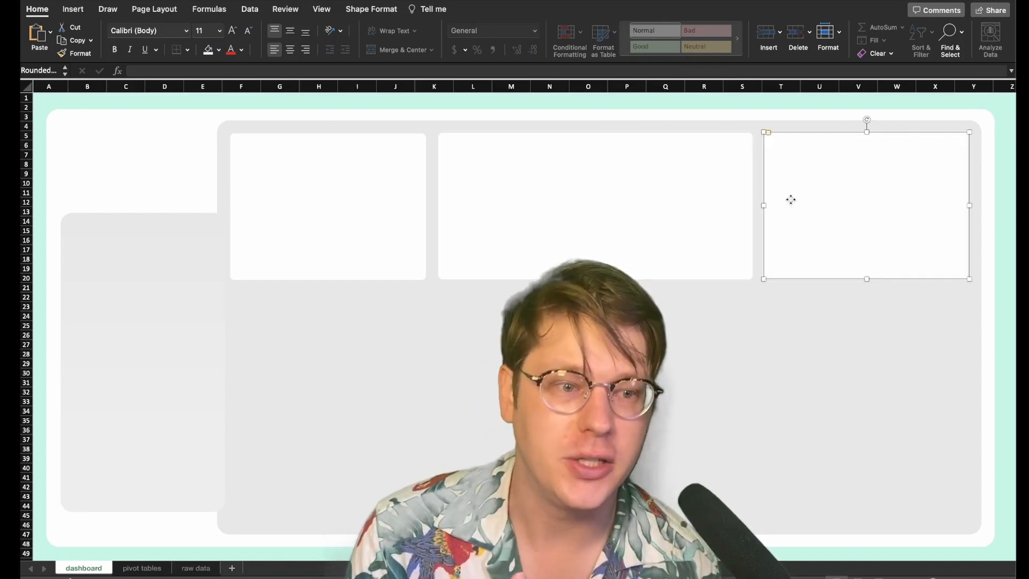
{"action": "left_click", "coordinate": [716, 210]}
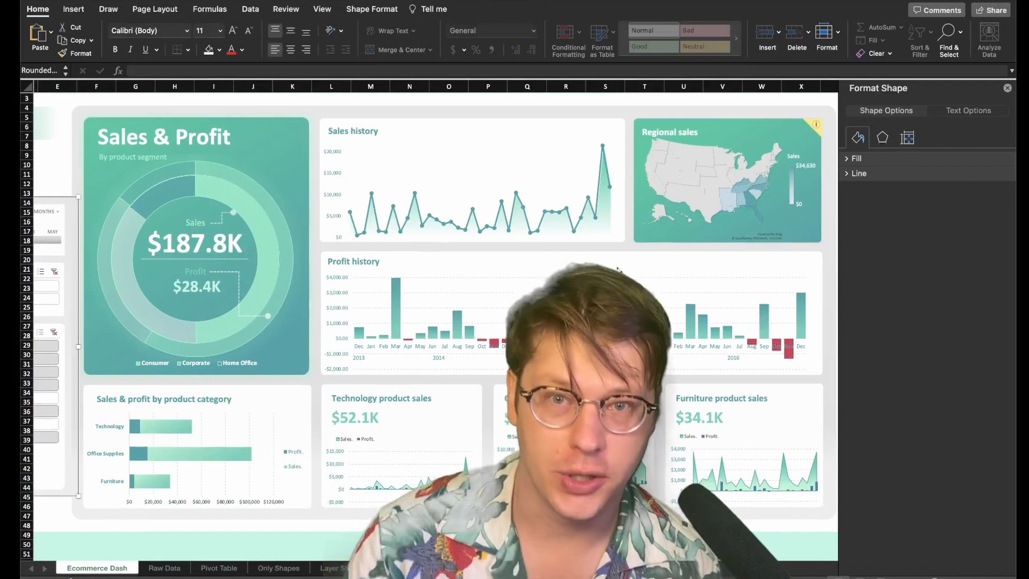
{"action": "scroll", "coordinate": [251, 247], "scroll_direction": "right", "scroll_amount": 3}
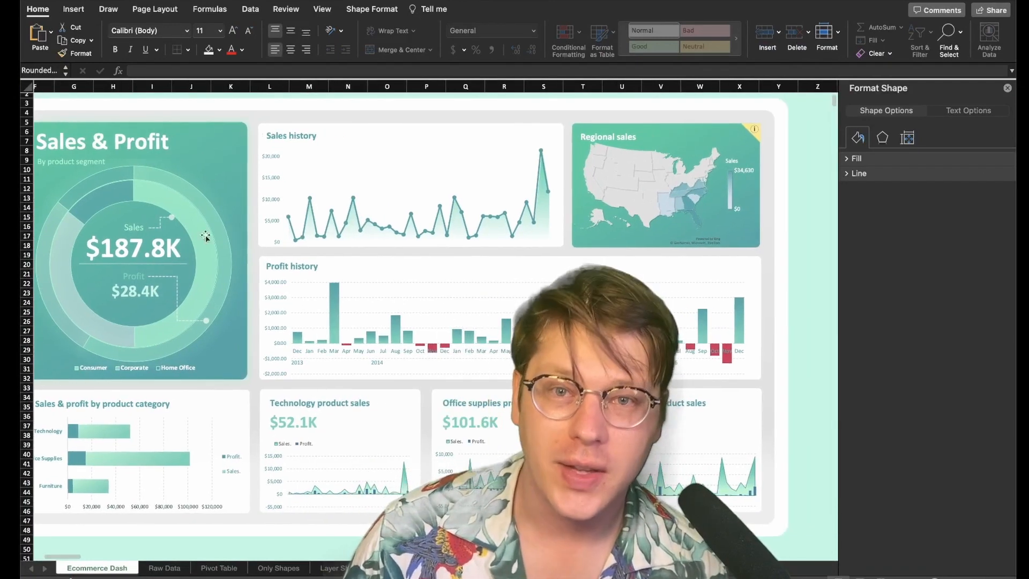
Compare the card sizes and row layout on the finished dashboard, from the Sales & Profit panel to the product sales charts
{"action": "left_click", "coordinate": [275, 392]}
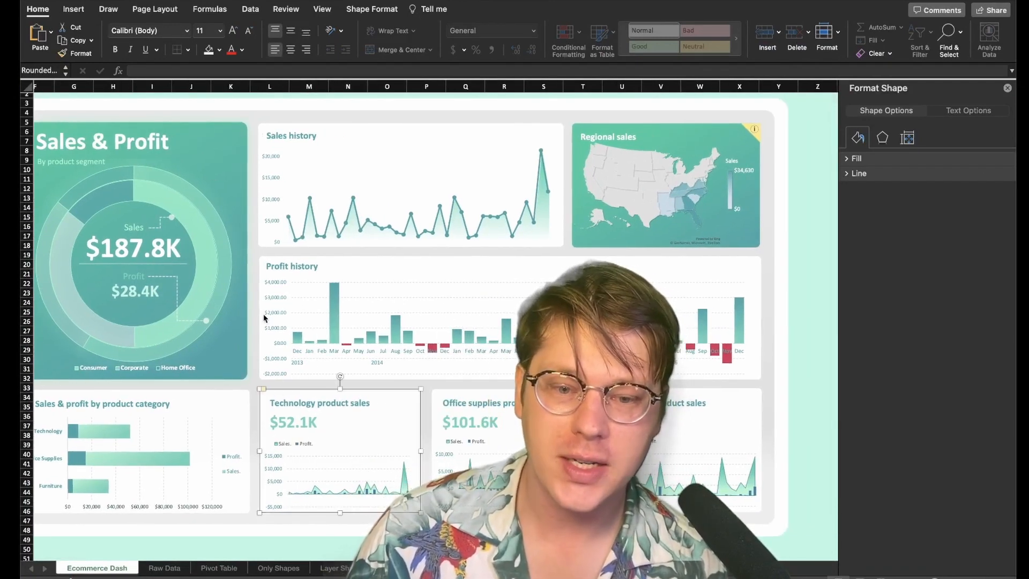
{"action": "left_click", "coordinate": [303, 130]}
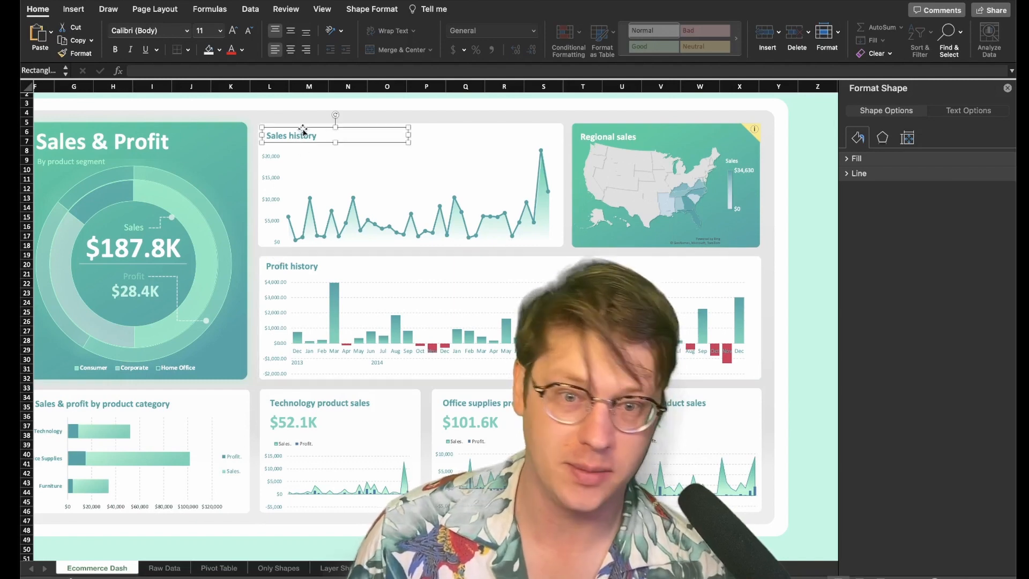
{"action": "left_click", "coordinate": [309, 392]}
{"action": "left_click", "coordinate": [370, 258]}
{"action": "left_click", "coordinate": [322, 137]}
{"action": "scroll", "coordinate": [395, 211], "scroll_direction": "left", "scroll_amount": 5}
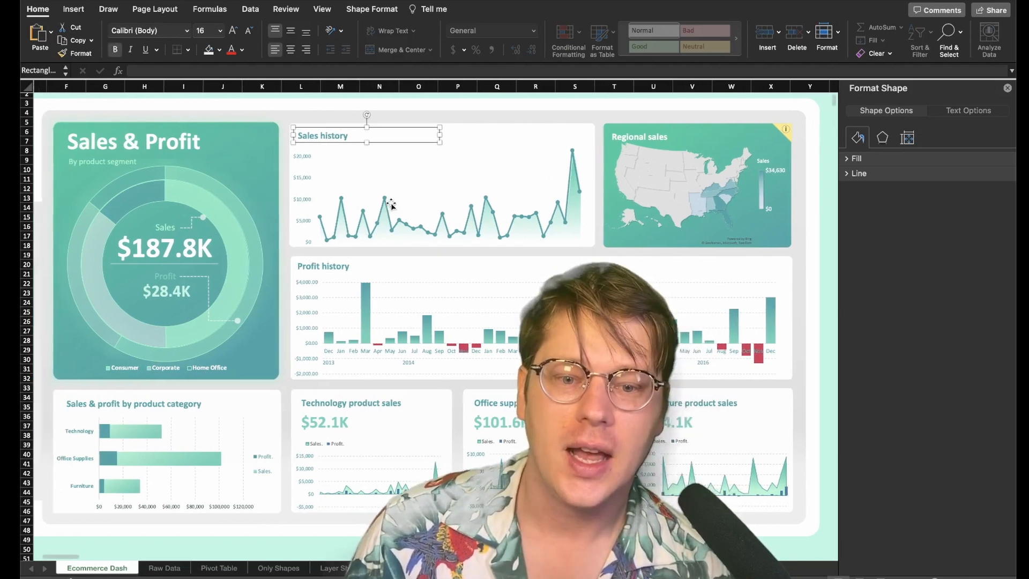
{"action": "left_click", "coordinate": [336, 135]}
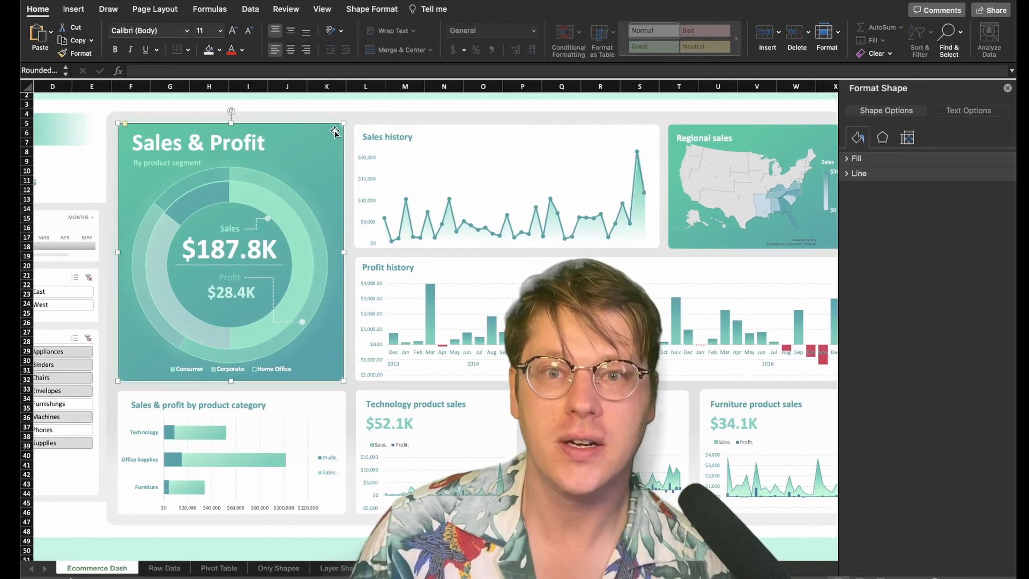
{"action": "left_click", "coordinate": [404, 124]}
{"action": "left_click", "coordinate": [427, 259]}
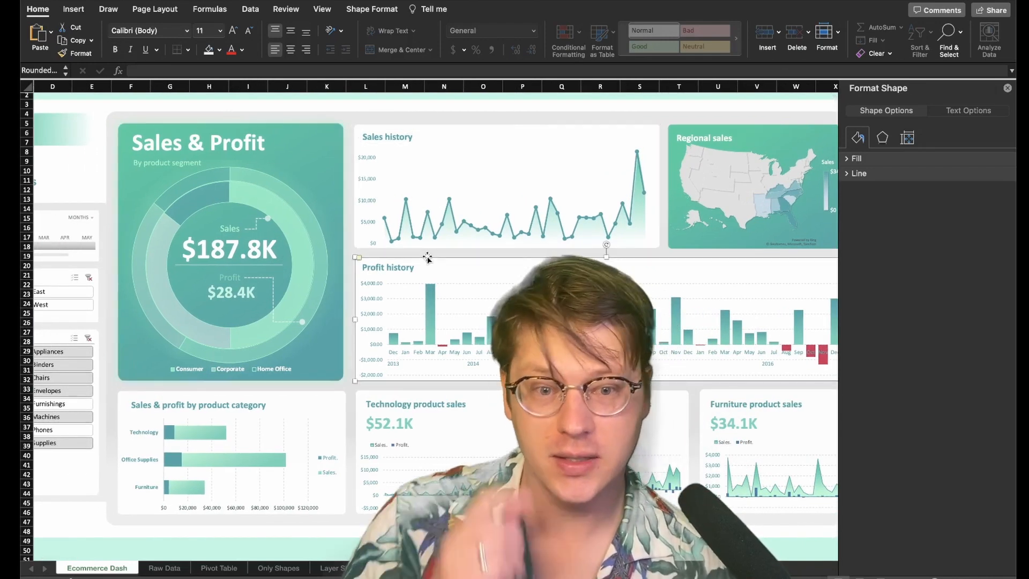
{"action": "scroll", "coordinate": [324, 372], "scroll_direction": "down", "scroll_amount": 2}
{"action": "left_click", "coordinate": [323, 375]}
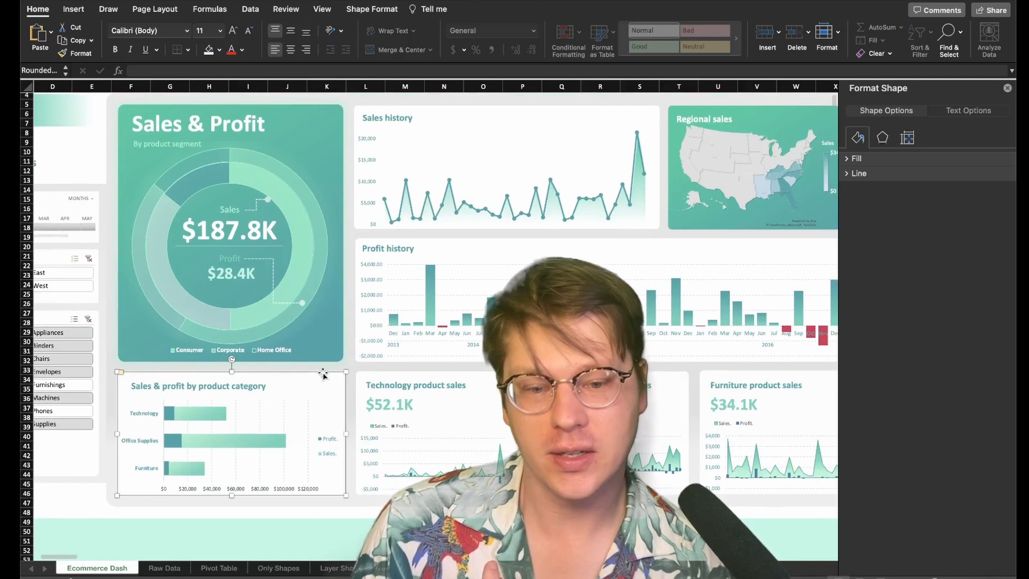
{"action": "left_click", "coordinate": [374, 375]}
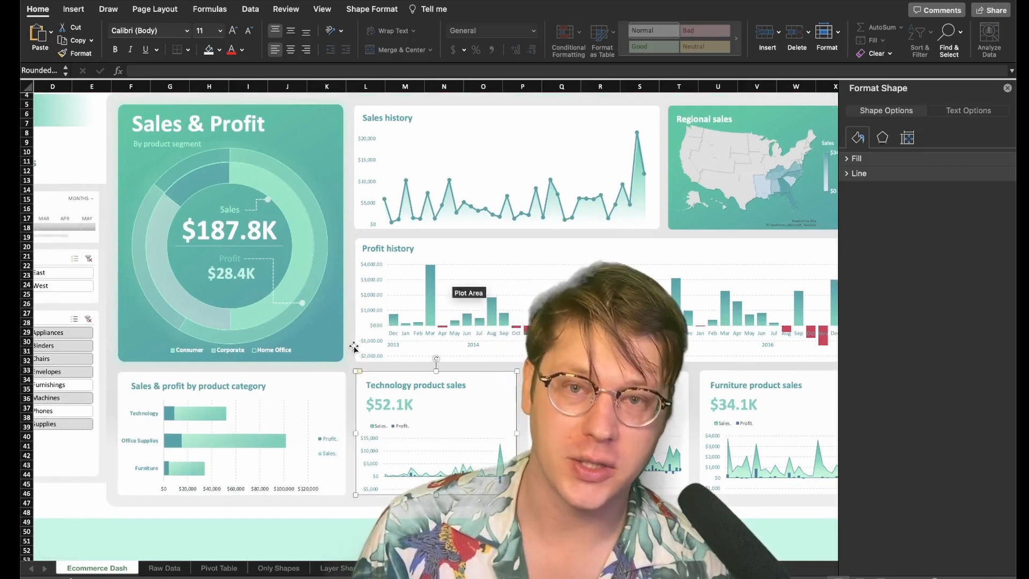
{"action": "scroll", "coordinate": [355, 347], "scroll_direction": "right", "scroll_amount": 2}
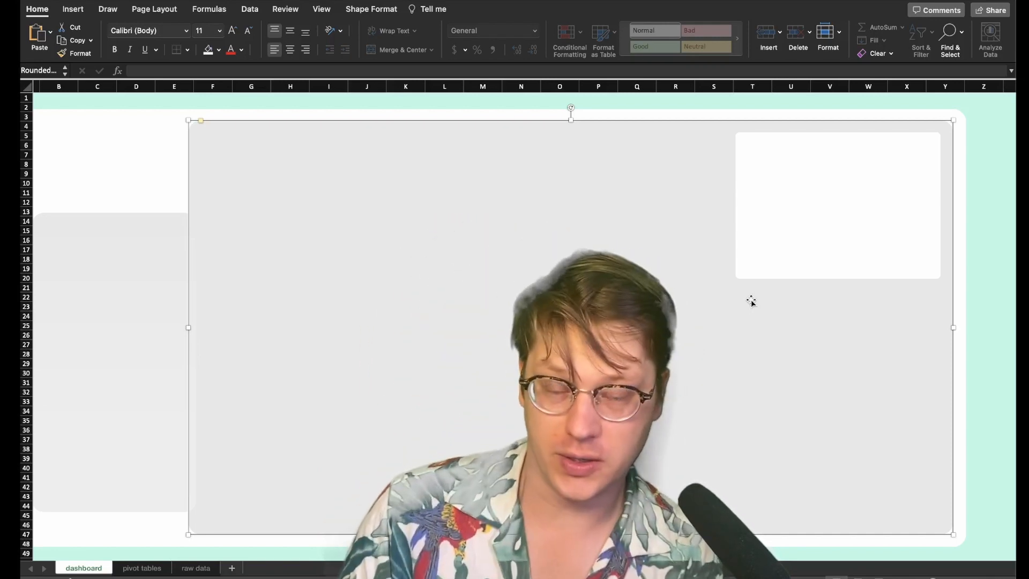
Open the size settings of the large grey panel on the dashboard sheet and check its height
{"action": "left_click", "coordinate": [781, 261]}
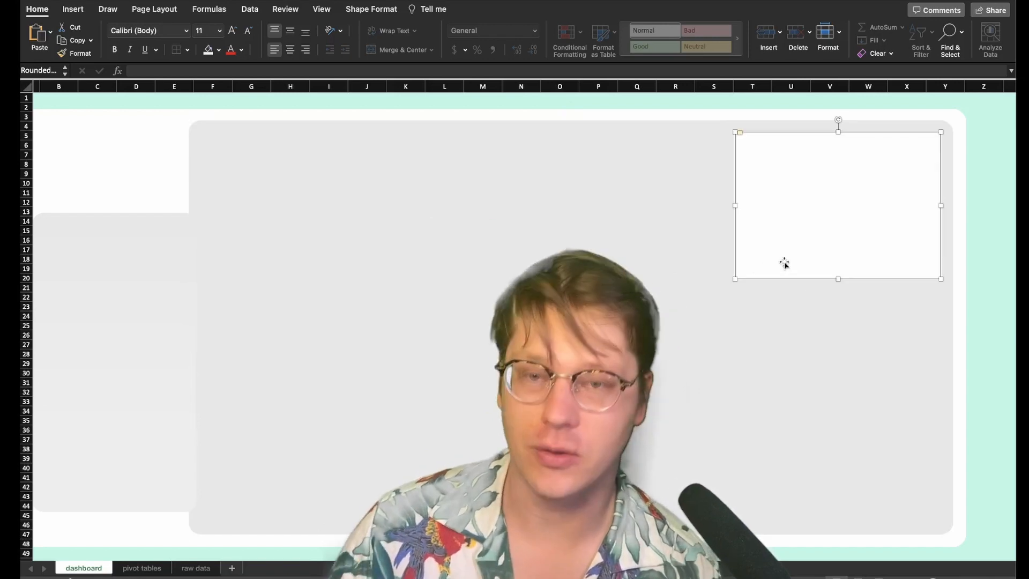
{"action": "left_click", "coordinate": [819, 334]}
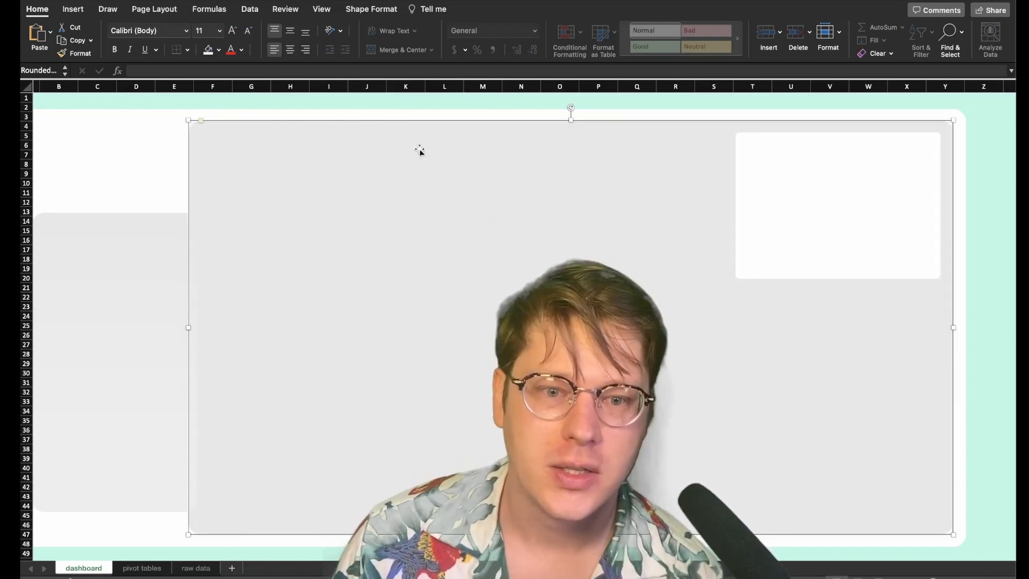
{"action": "double_click", "coordinate": [410, 121]}
{"action": "left_click", "coordinate": [906, 138]}
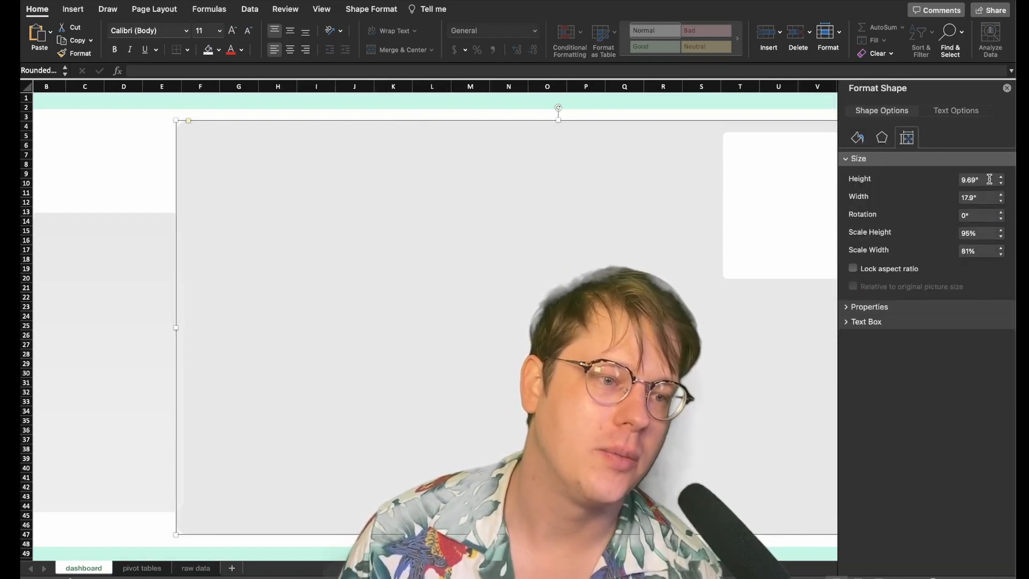
{"action": "scroll", "coordinate": [789, 204], "scroll_direction": "right", "scroll_amount": 4}
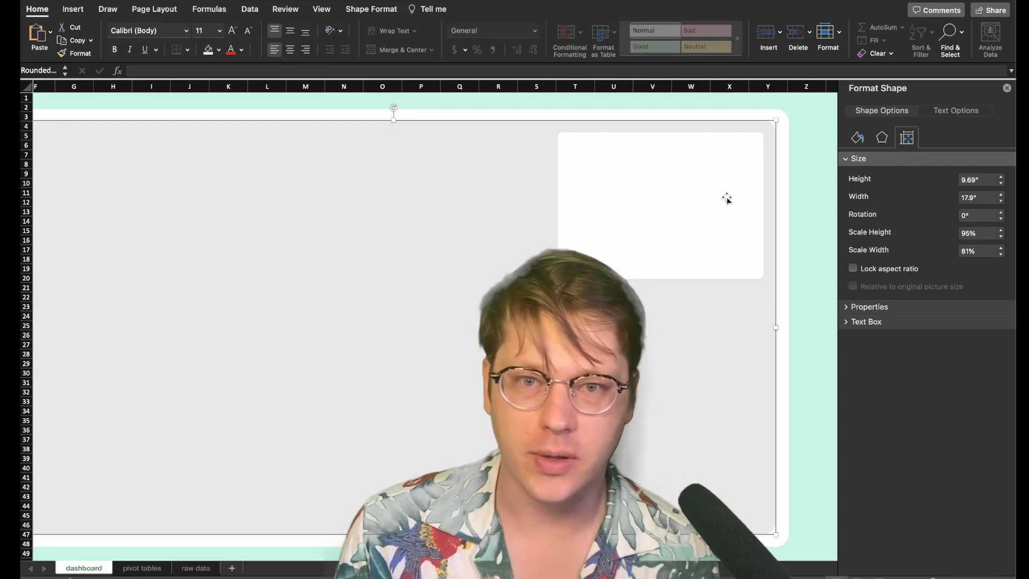
Set the height of the white card in the grey panel's upper-right corner to 2.89"
{"action": "left_click", "coordinate": [724, 198]}
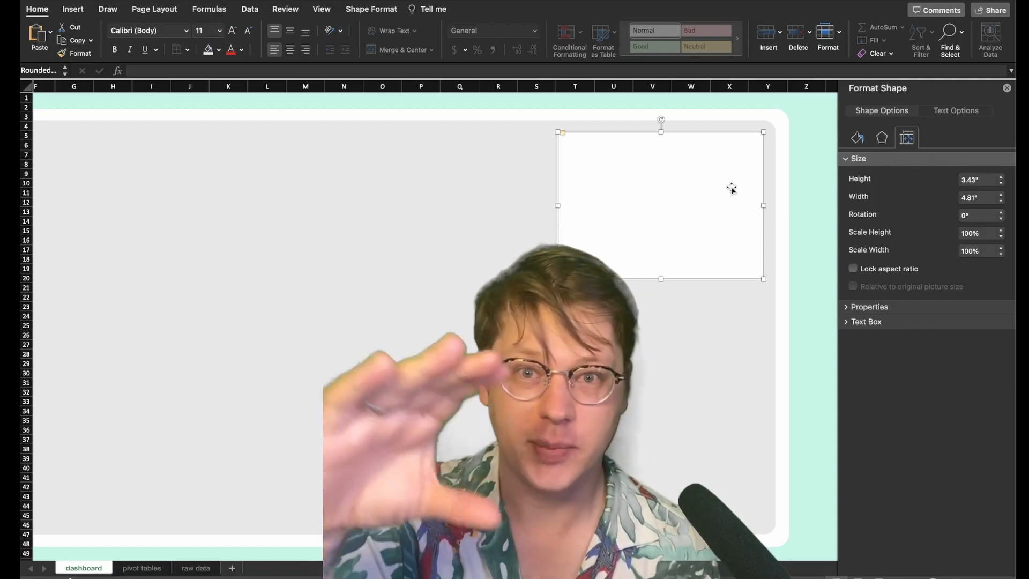
{"action": "double_click", "coordinate": [979, 177]}
{"action": "type", "text": "2"}
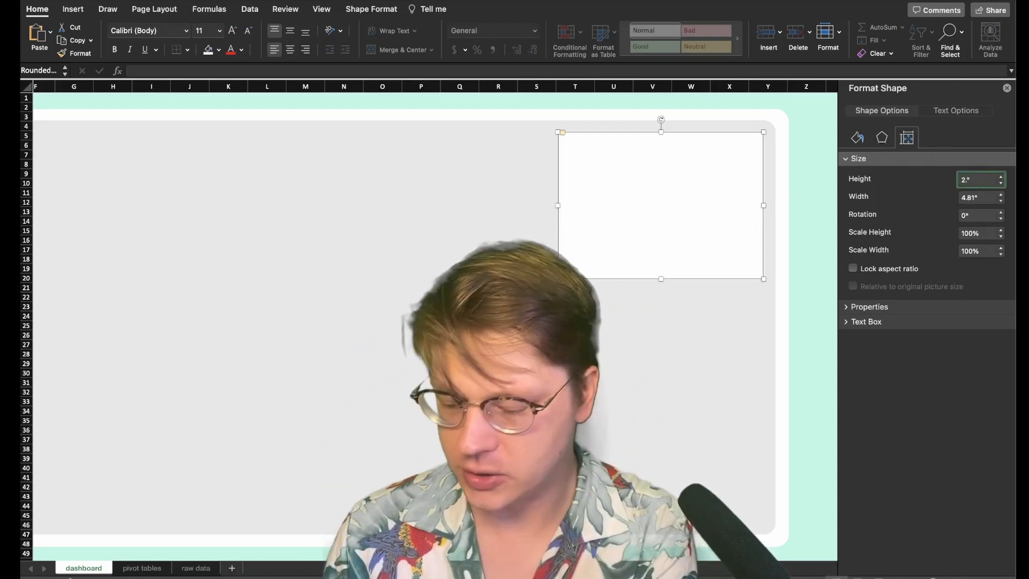
{"action": "type", "text": ".89"}
{"action": "key", "text": "Return"}
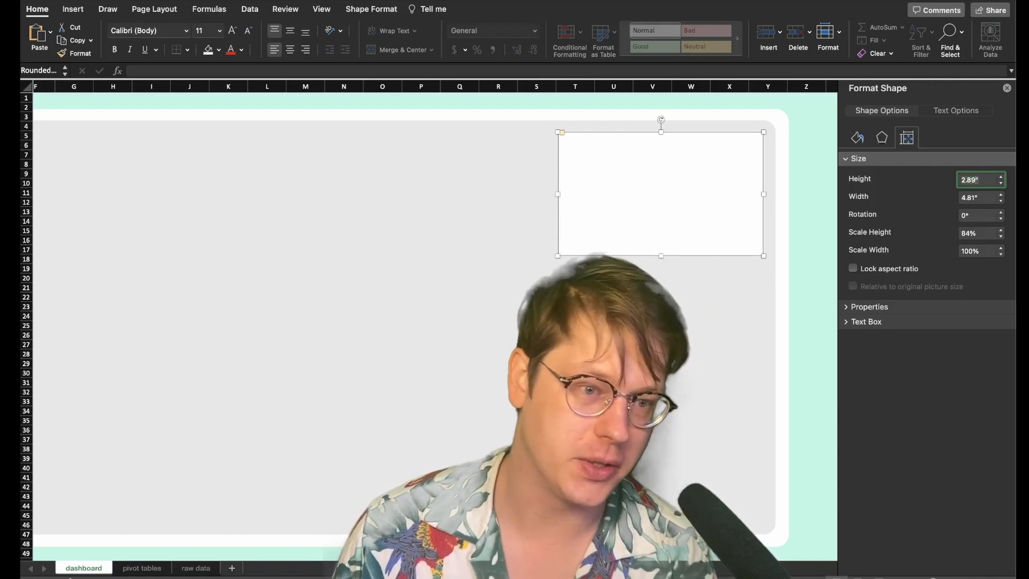
Duplicate the white card twice downward so three equal cards stack along the grey panel's right edge
{"action": "scroll", "coordinate": [664, 241], "scroll_direction": "down", "scroll_amount": 2}
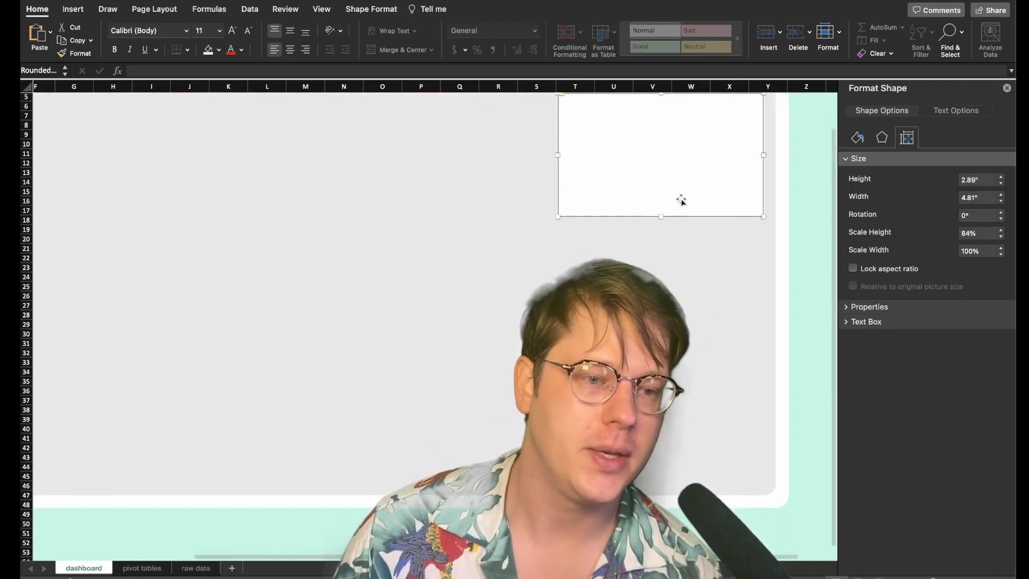
{"action": "left_click_drag", "start_coordinate": [681, 200], "coordinate": [670, 441]}
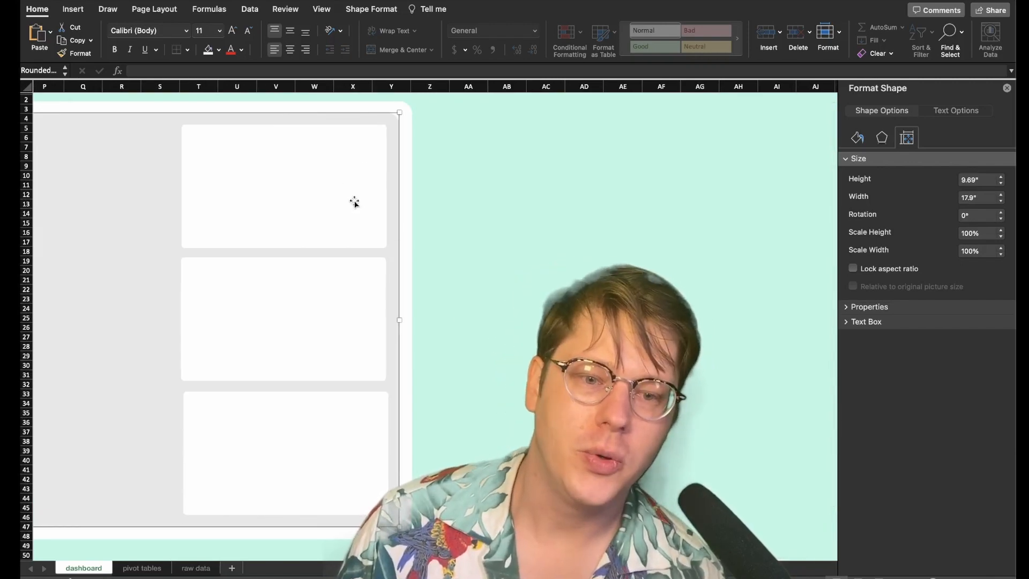
{"action": "left_click", "coordinate": [354, 201]}
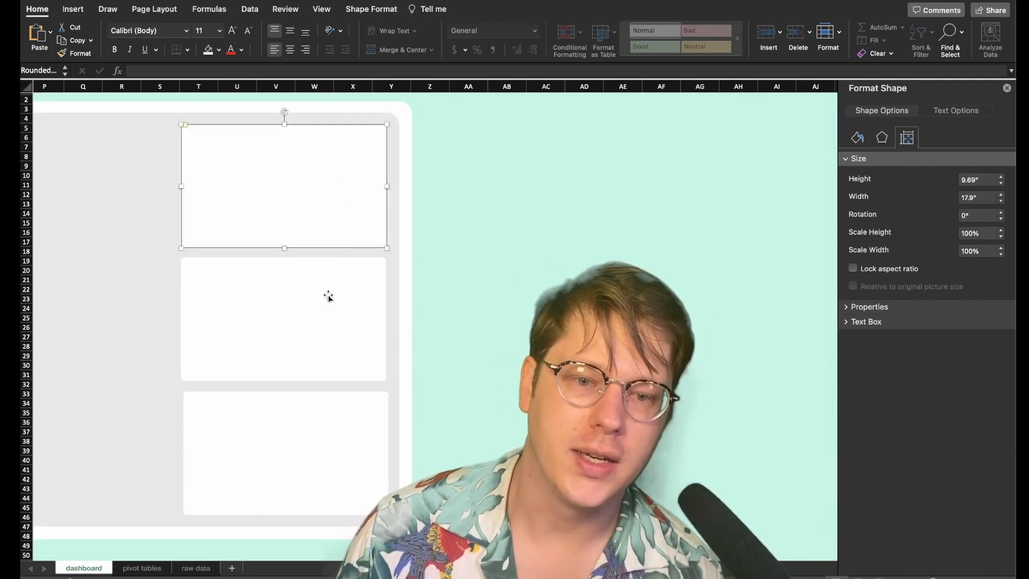
{"action": "left_click", "coordinate": [328, 296], "text": "shift"}
{"action": "left_click", "coordinate": [321, 428], "text": "shift"}
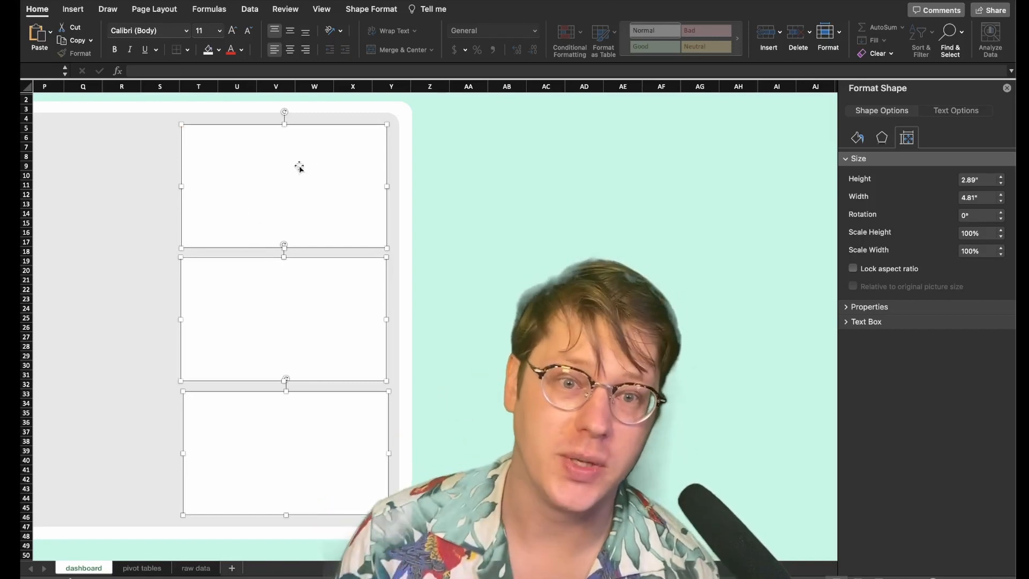
{"action": "left_click", "coordinate": [546, 403]}
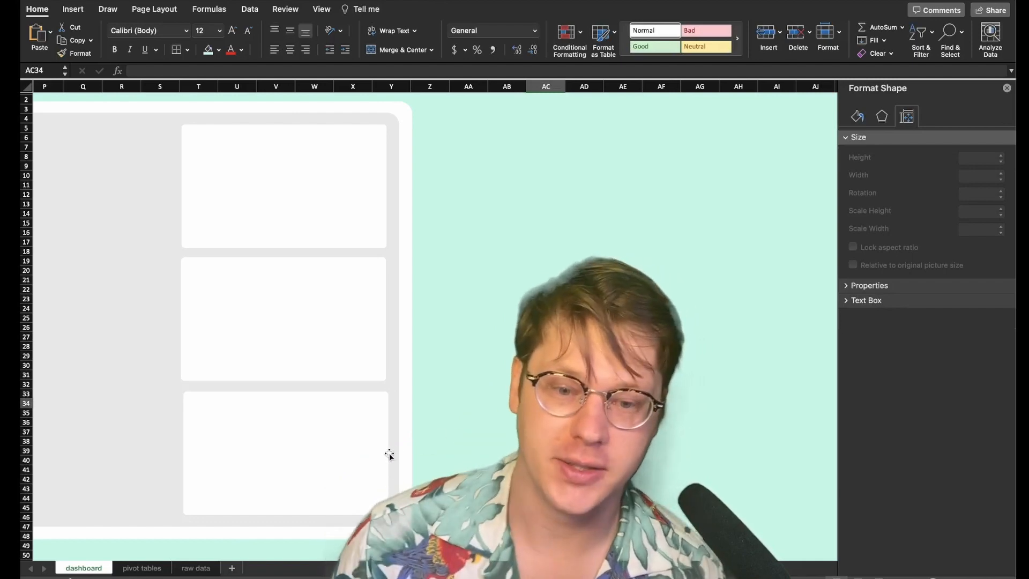
Align the three stacked white cards by their left edges and distribute them vertically
{"action": "left_click", "coordinate": [322, 402]}
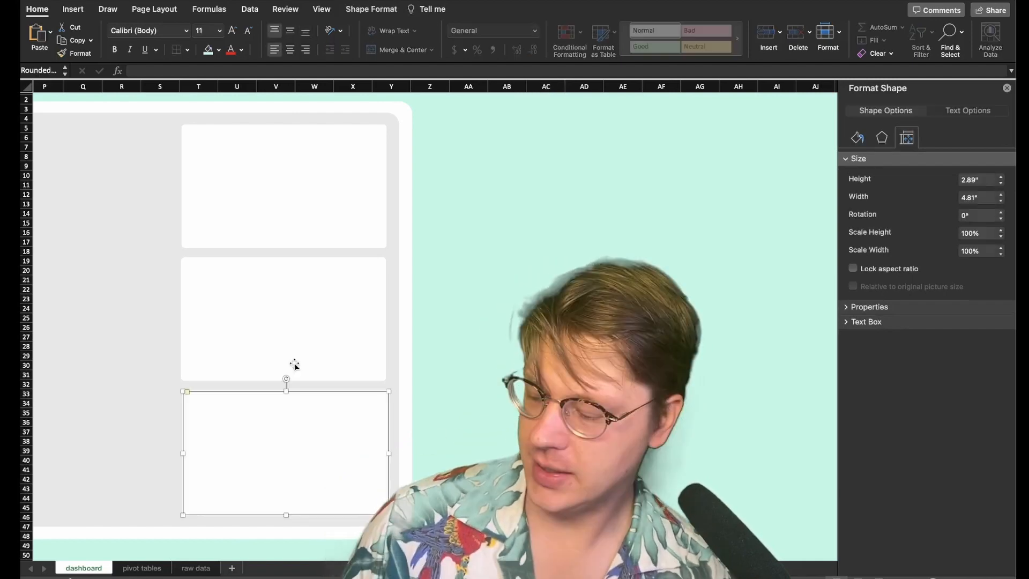
{"action": "left_click", "coordinate": [236, 308], "text": "shift"}
{"action": "left_click", "coordinate": [260, 201], "text": "shift"}
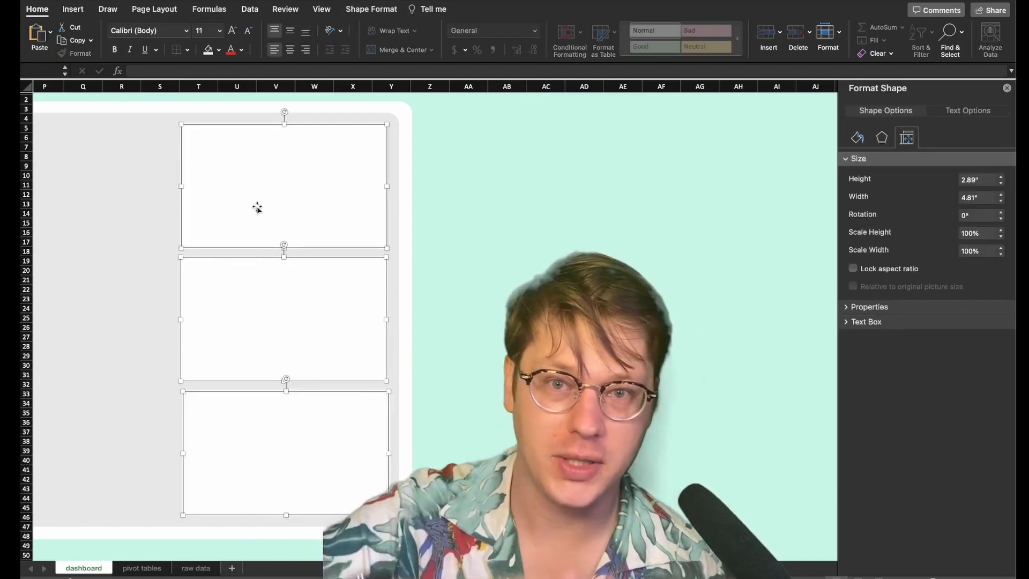
{"action": "left_click", "coordinate": [352, 10]}
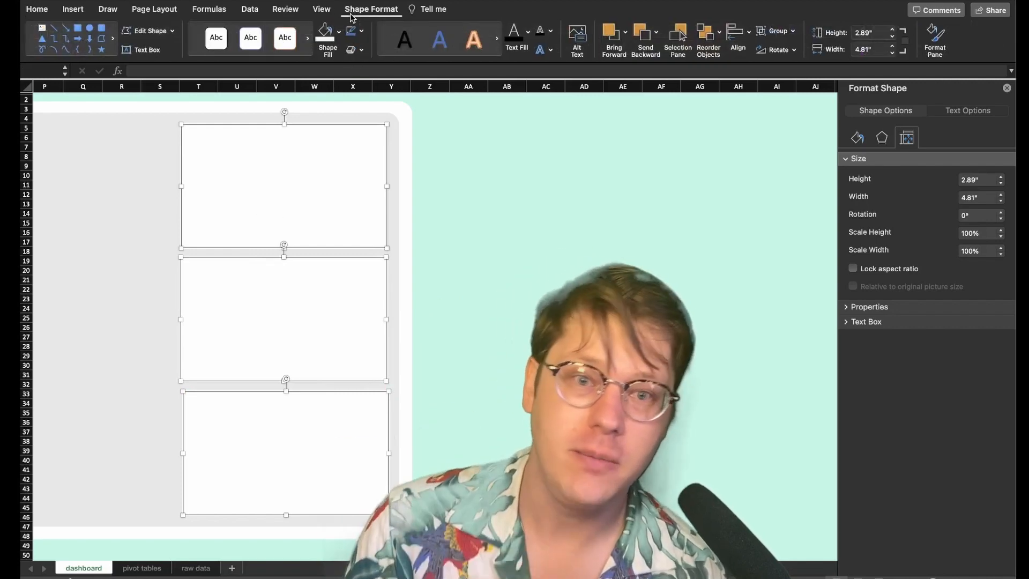
{"action": "left_click", "coordinate": [736, 39]}
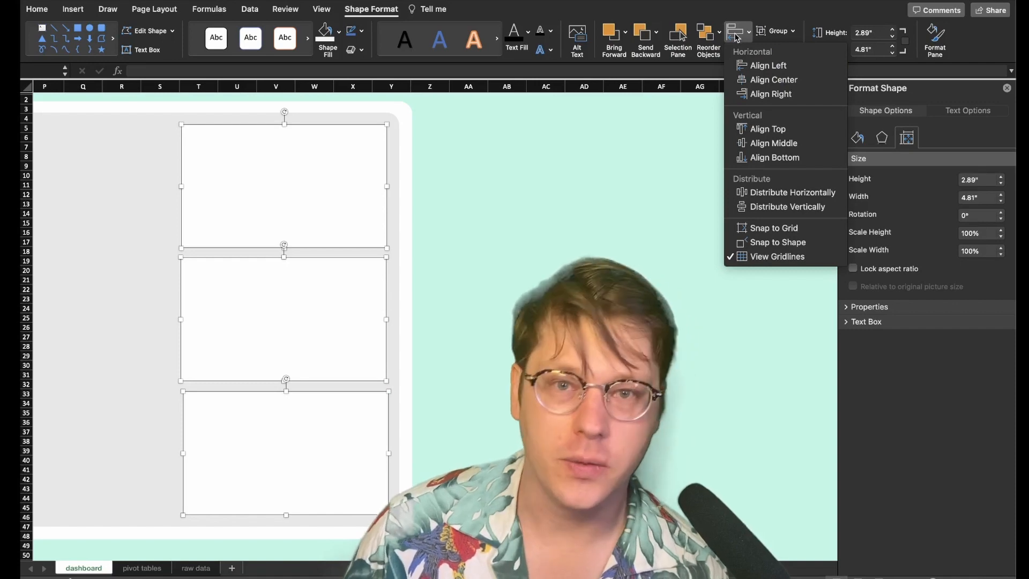
{"action": "left_click", "coordinate": [748, 63]}
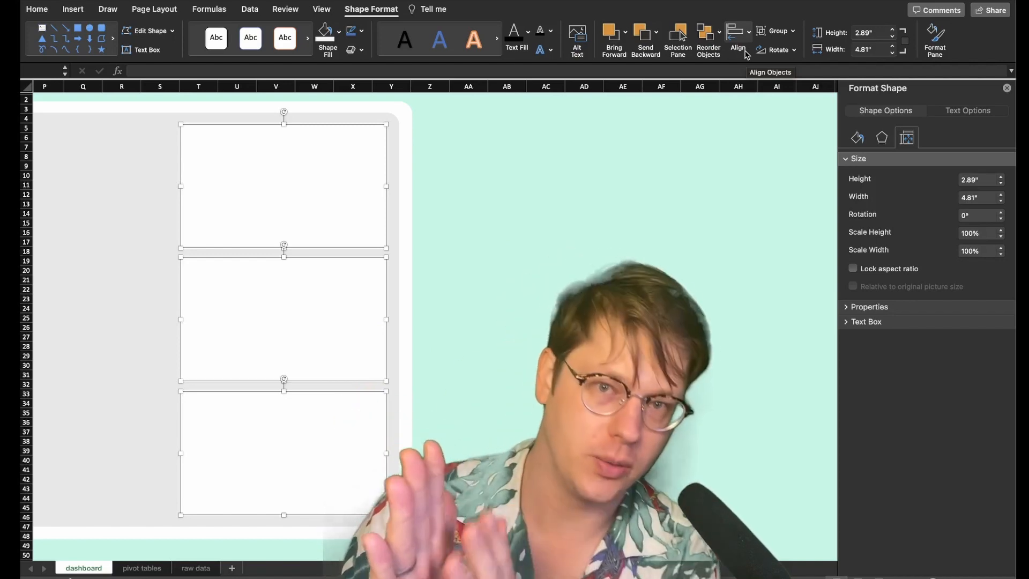
{"action": "left_click", "coordinate": [746, 50]}
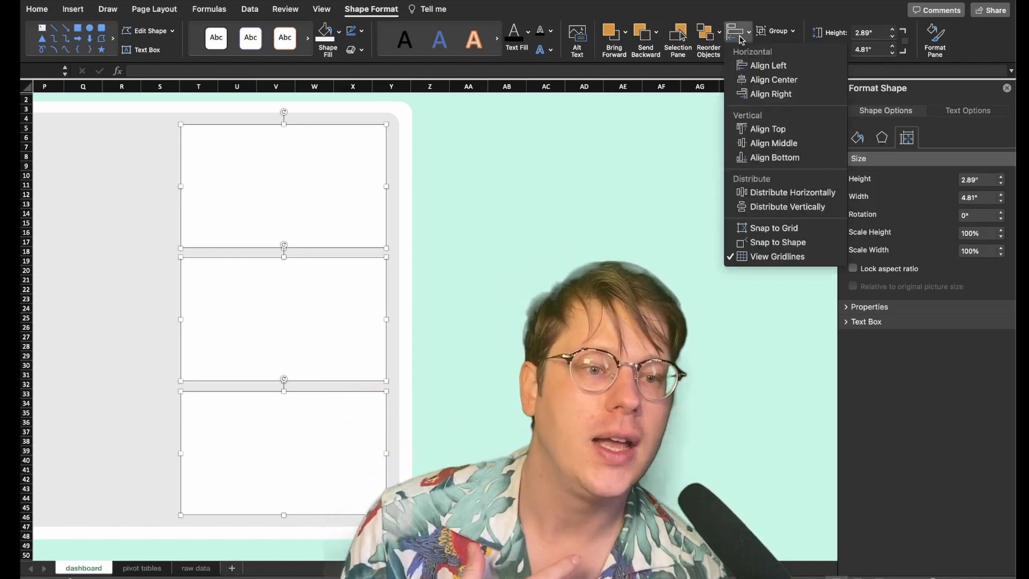
{"action": "left_click", "coordinate": [780, 207]}
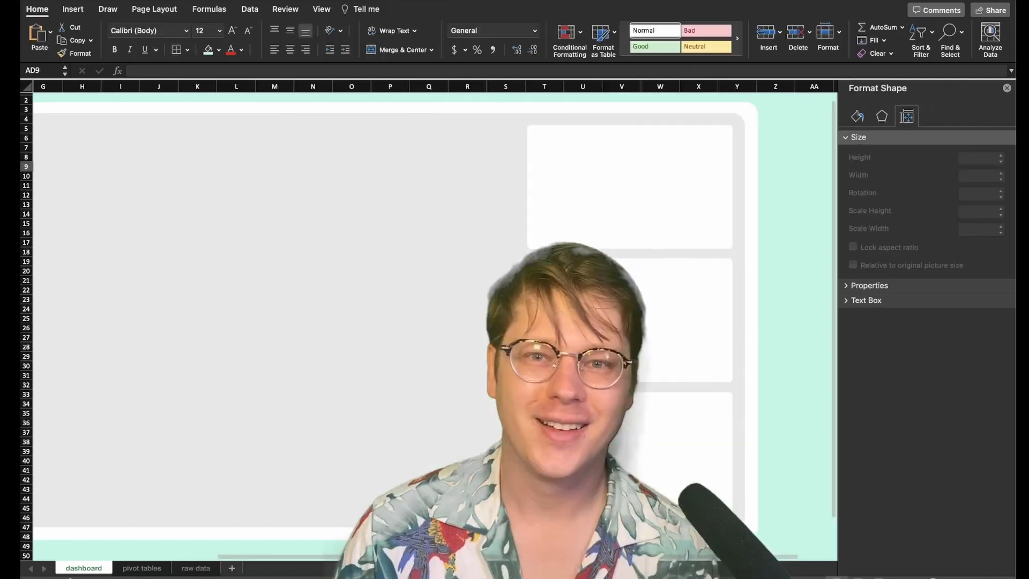
Duplicate the column of three cards leftward with even gaps until the cards form a four-column grid
{"action": "scroll", "coordinate": [690, 236], "scroll_direction": "left", "scroll_amount": 2}
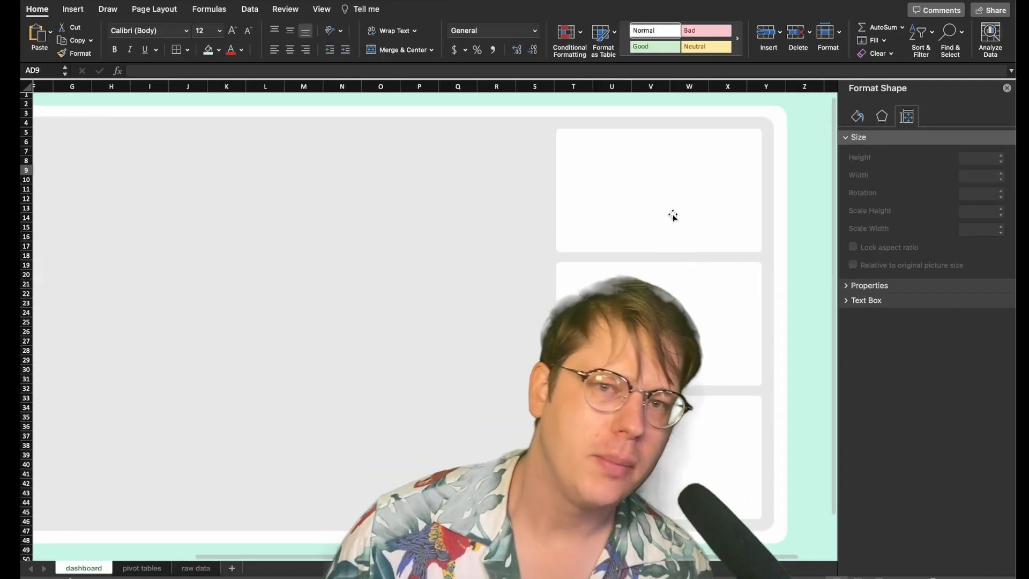
{"action": "left_click", "coordinate": [671, 219]}
{"action": "left_click", "coordinate": [671, 332], "text": "shift"}
{"action": "left_click", "coordinate": [671, 427], "text": "shift"}
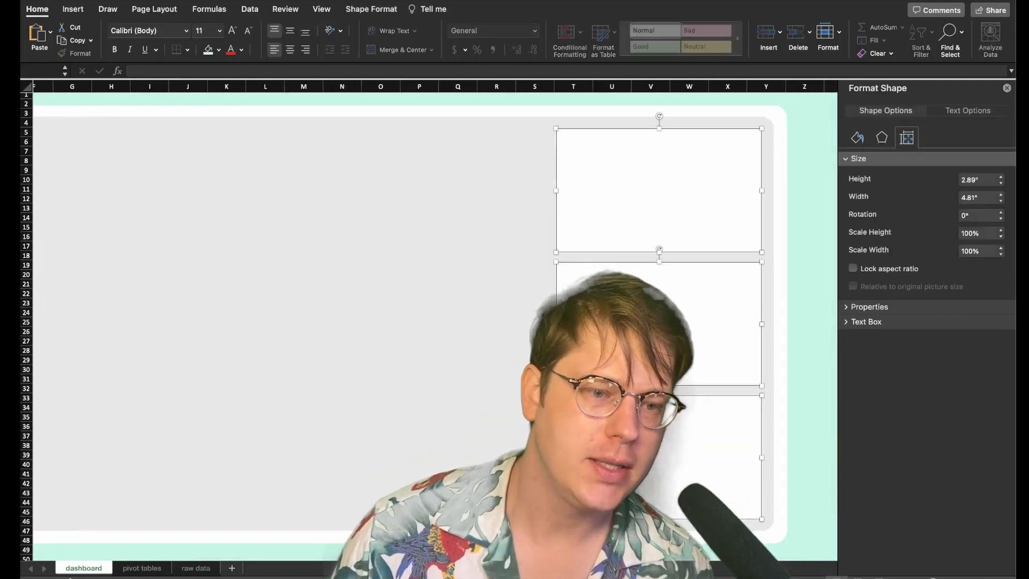
{"action": "left_click_drag", "start_coordinate": [673, 312], "coordinate": [454, 319]}
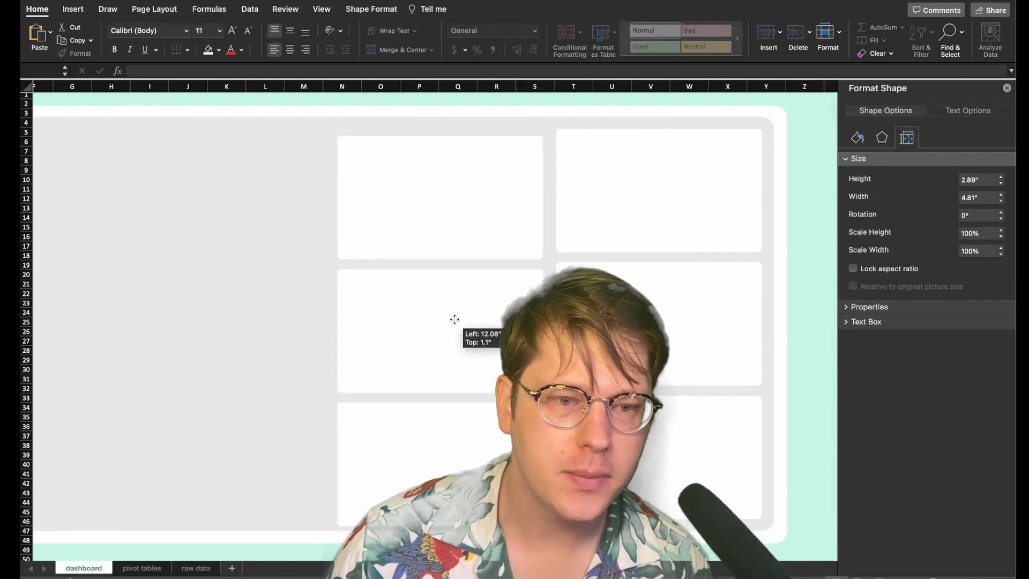
{"action": "left_click_drag", "start_coordinate": [454, 319], "coordinate": [457, 314]}
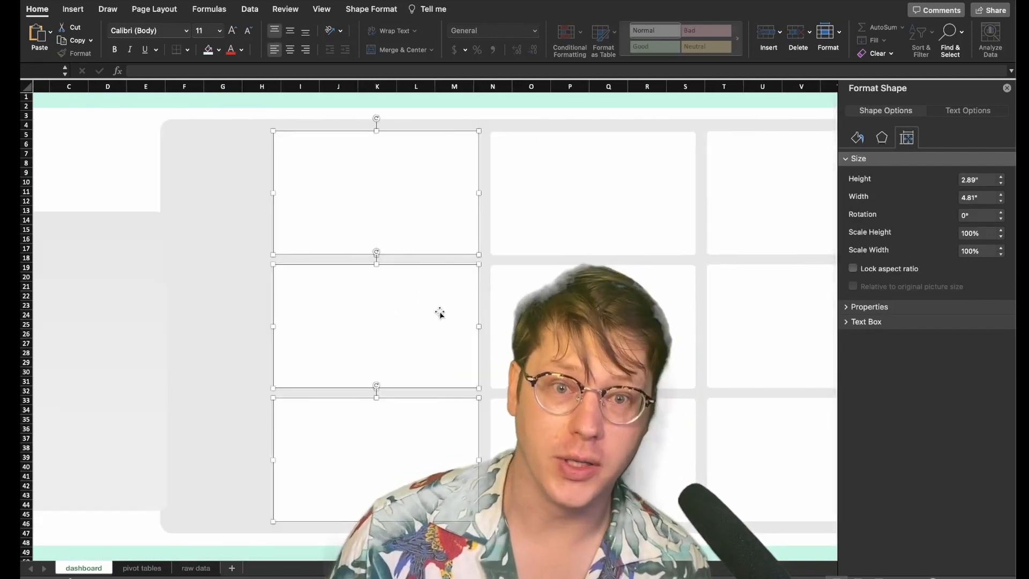
{"action": "key", "text": "super+v"}
{"action": "scroll", "coordinate": [214, 311], "scroll_direction": "right", "scroll_amount": 2}
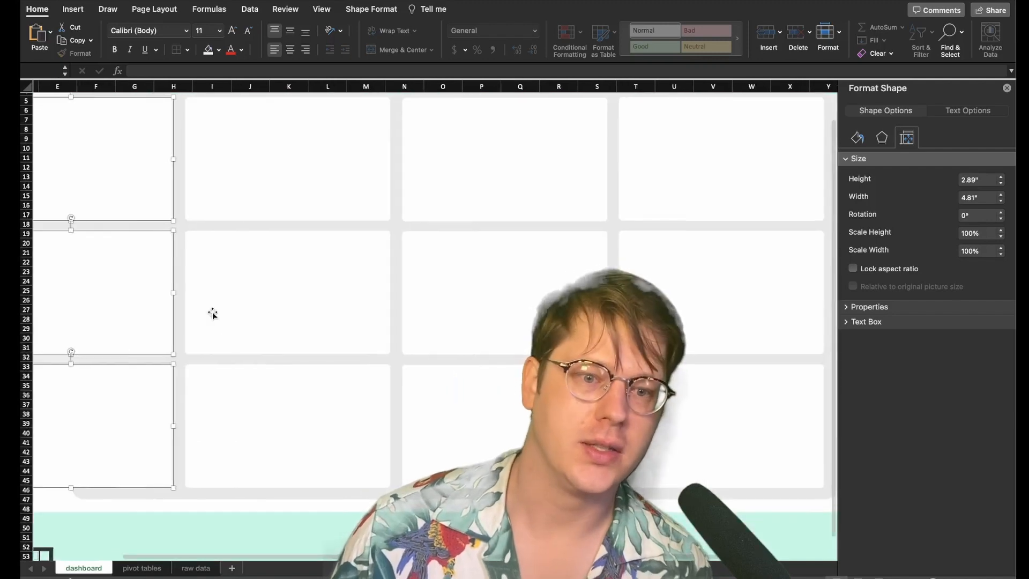
{"action": "scroll", "coordinate": [213, 311], "scroll_direction": "up", "scroll_amount": 2}
{"action": "scroll", "coordinate": [214, 311], "scroll_direction": "left", "scroll_amount": 2}
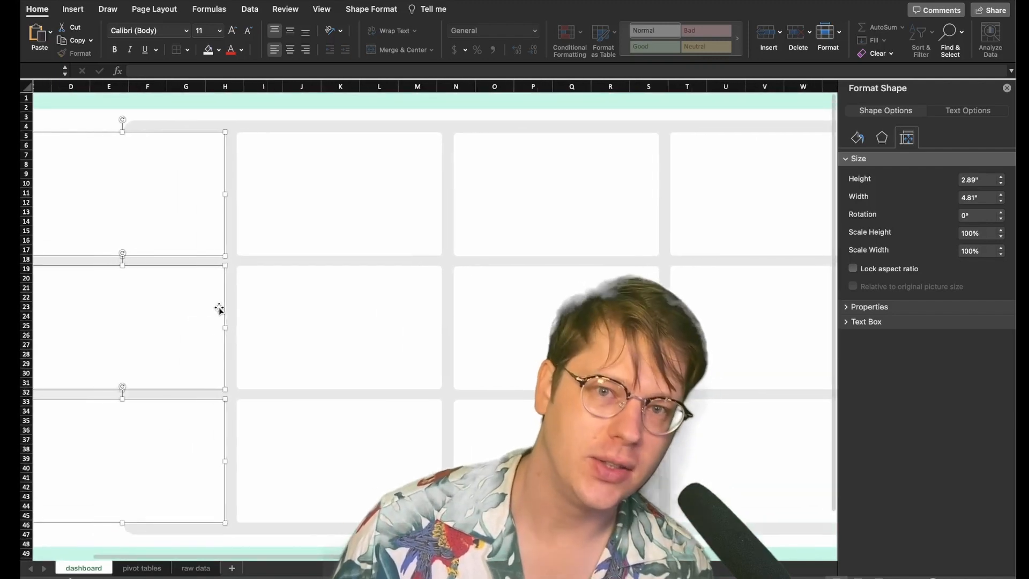
{"action": "scroll", "coordinate": [220, 307], "scroll_direction": "left", "scroll_amount": 3}
{"action": "scroll", "coordinate": [220, 307], "scroll_direction": "right", "scroll_amount": 3}
{"action": "scroll", "coordinate": [220, 306], "scroll_direction": "left", "scroll_amount": 1}
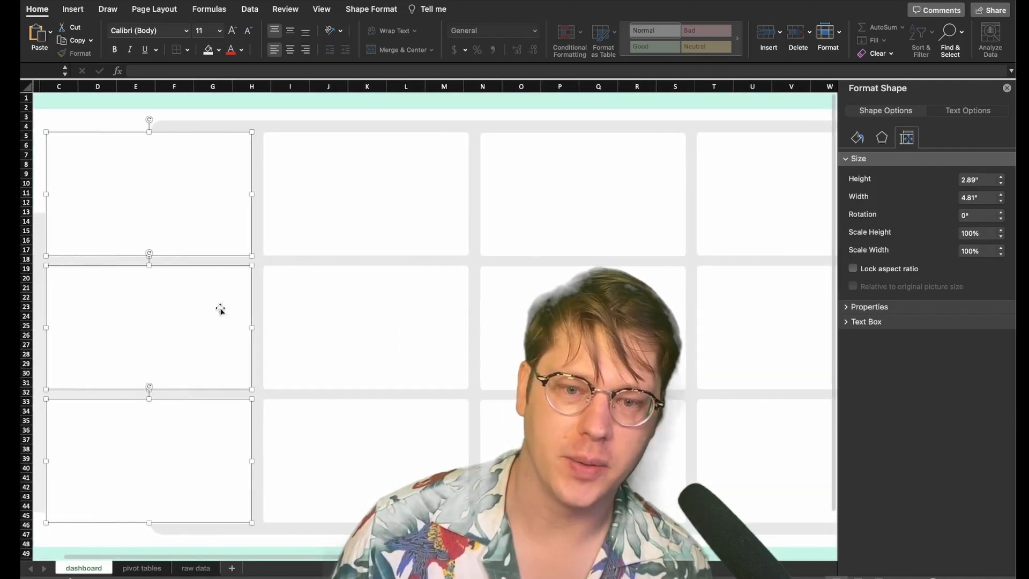
Narrow all twelve white cards together to a width of about 4.25"
{"action": "left_click", "coordinate": [356, 224], "text": "shift"}
{"action": "left_click", "coordinate": [346, 364], "text": "shift"}
{"action": "left_click", "coordinate": [352, 417], "text": "shift"}
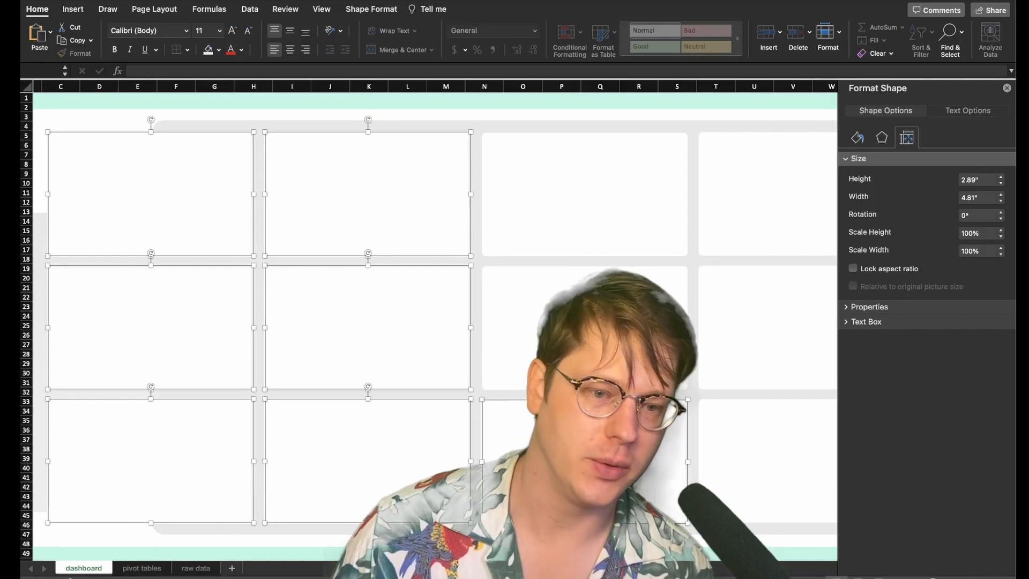
{"action": "left_click", "coordinate": [552, 332], "text": "shift"}
{"action": "left_click", "coordinate": [543, 227], "text": "shift"}
{"action": "left_click", "coordinate": [747, 209], "text": "shift"}
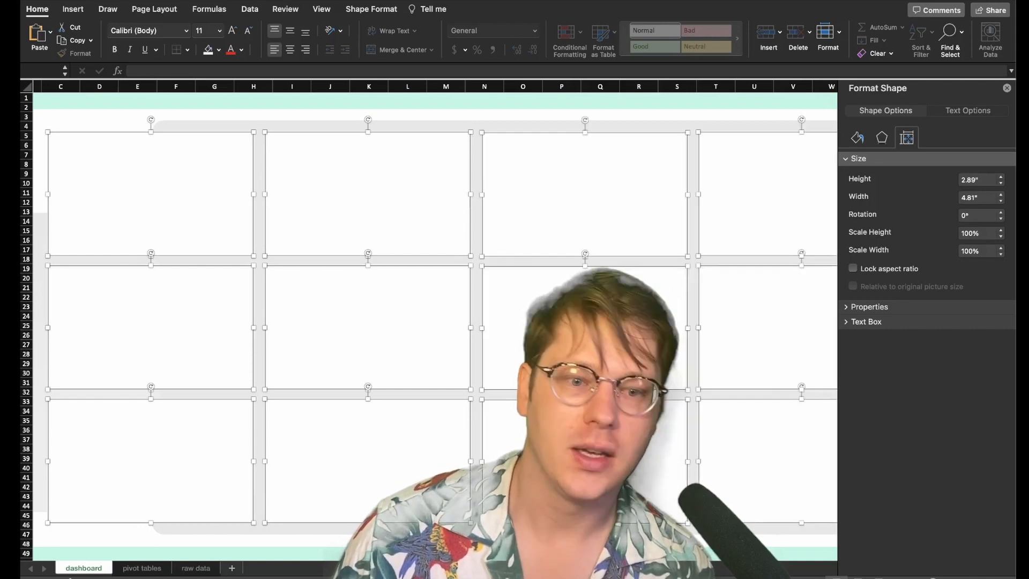
{"action": "scroll", "coordinate": [616, 407], "scroll_direction": "left", "scroll_amount": 2}
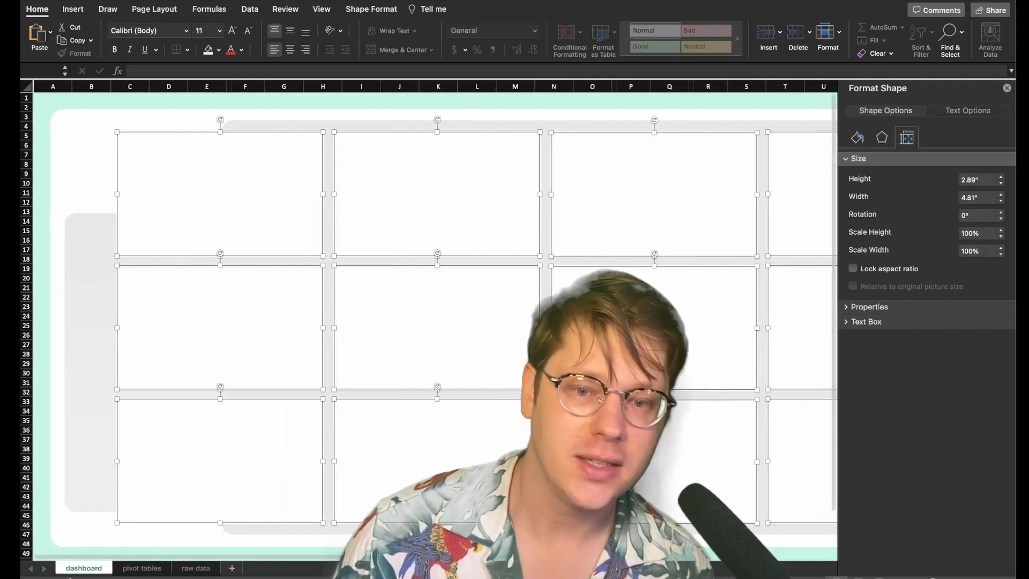
{"action": "scroll", "coordinate": [62, 288], "scroll_direction": "right", "scroll_amount": 1}
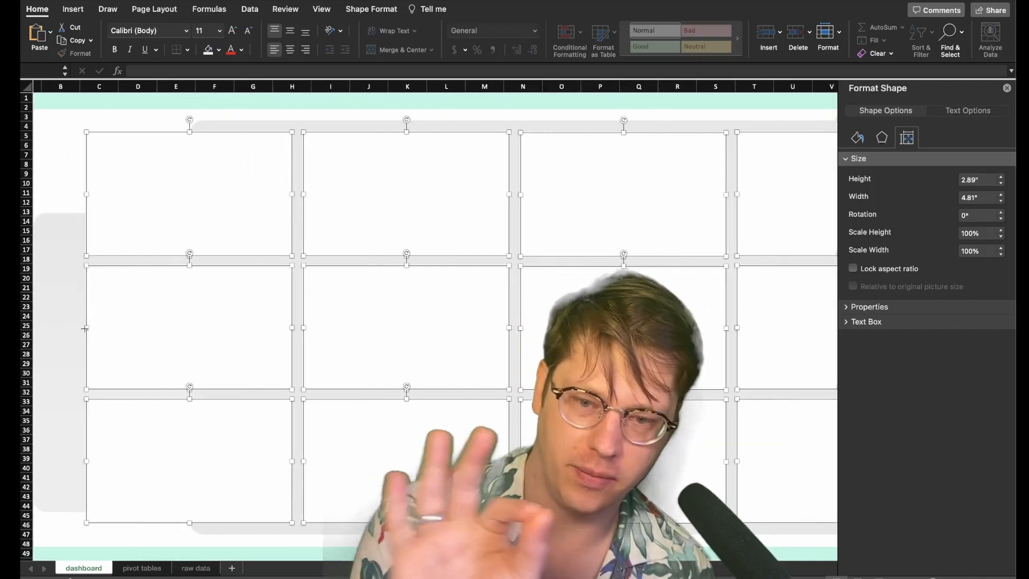
{"action": "left_click_drag", "start_coordinate": [84, 328], "coordinate": [111, 328]}
{"action": "scroll", "coordinate": [276, 301], "scroll_direction": "right", "scroll_amount": 2}
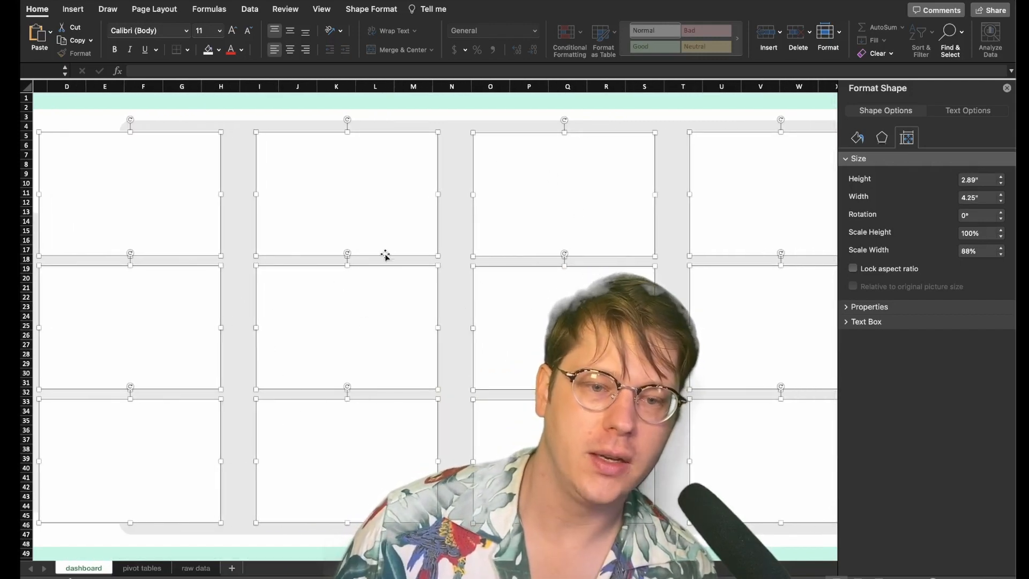
Move the leftmost column of three white cards inward so it sits just inside the grey panel's left edge
{"action": "scroll", "coordinate": [191, 218], "scroll_direction": "left", "scroll_amount": 2}
{"action": "left_click", "coordinate": [271, 211]}
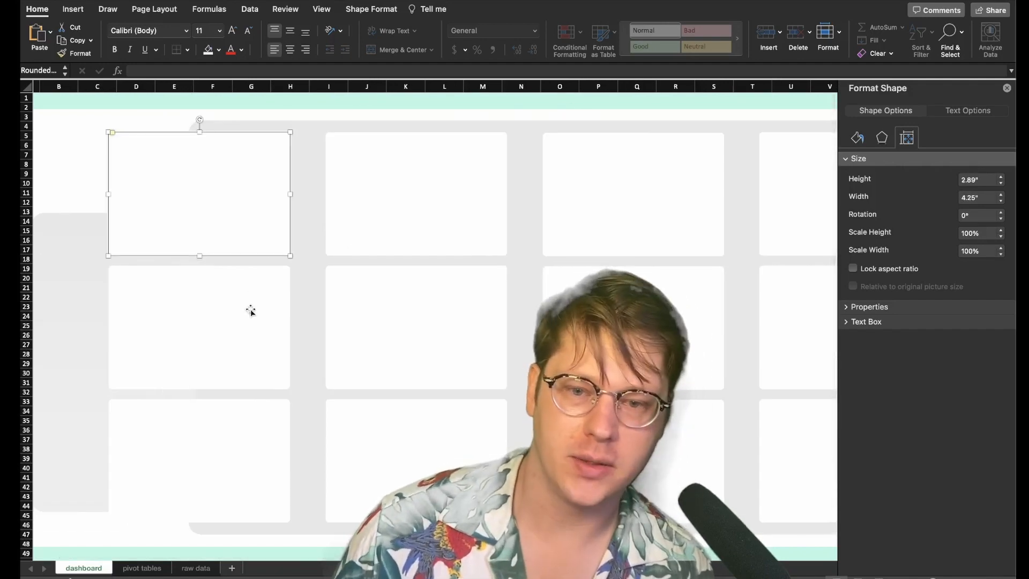
{"action": "left_click", "coordinate": [250, 311], "text": "shift"}
{"action": "left_click", "coordinate": [227, 432], "text": "shift"}
{"action": "left_click_drag", "start_coordinate": [279, 413], "coordinate": [433, 385]}
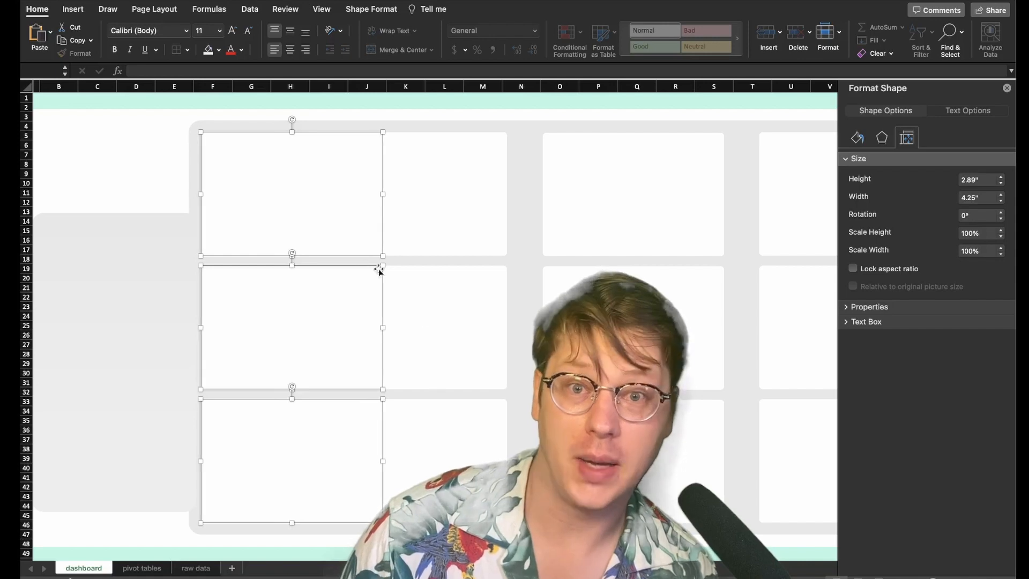
Distribute the four white cards of the upper row horizontally across the grey panel
{"action": "scroll", "coordinate": [506, 130], "scroll_direction": "right", "scroll_amount": 2}
{"action": "left_click", "coordinate": [517, 222]}
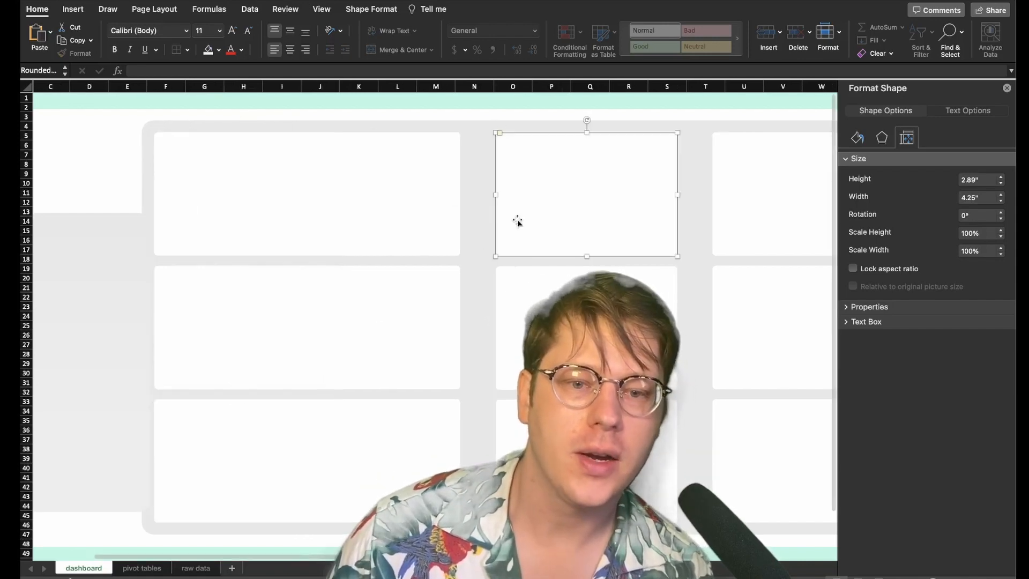
{"action": "left_click", "coordinate": [268, 203]}
{"action": "left_click", "coordinate": [401, 209], "text": "shift"}
{"action": "left_click", "coordinate": [583, 194], "text": "shift"}
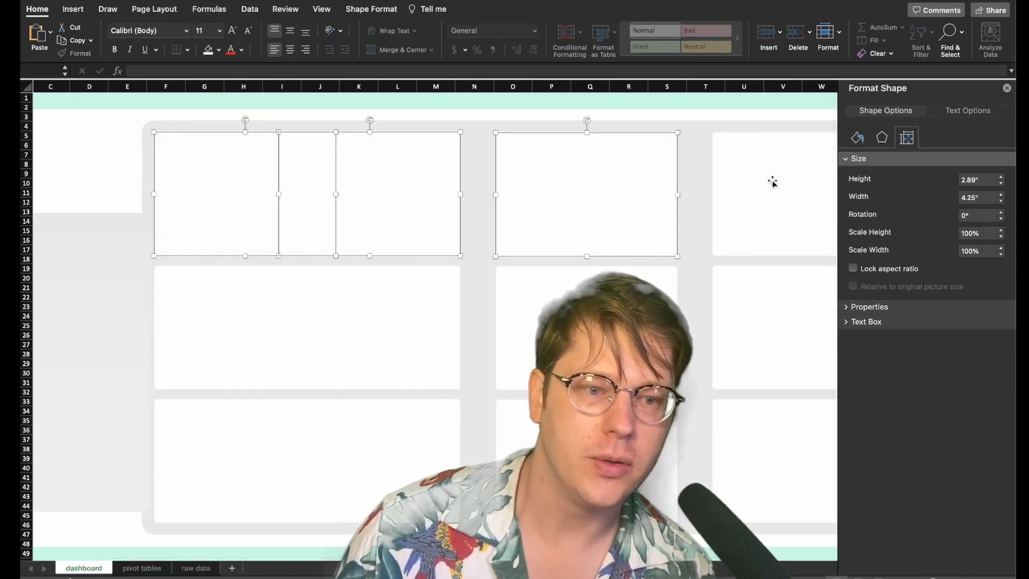
{"action": "left_click", "coordinate": [770, 181], "text": "shift"}
{"action": "scroll", "coordinate": [567, 202], "scroll_direction": "right", "scroll_amount": 1}
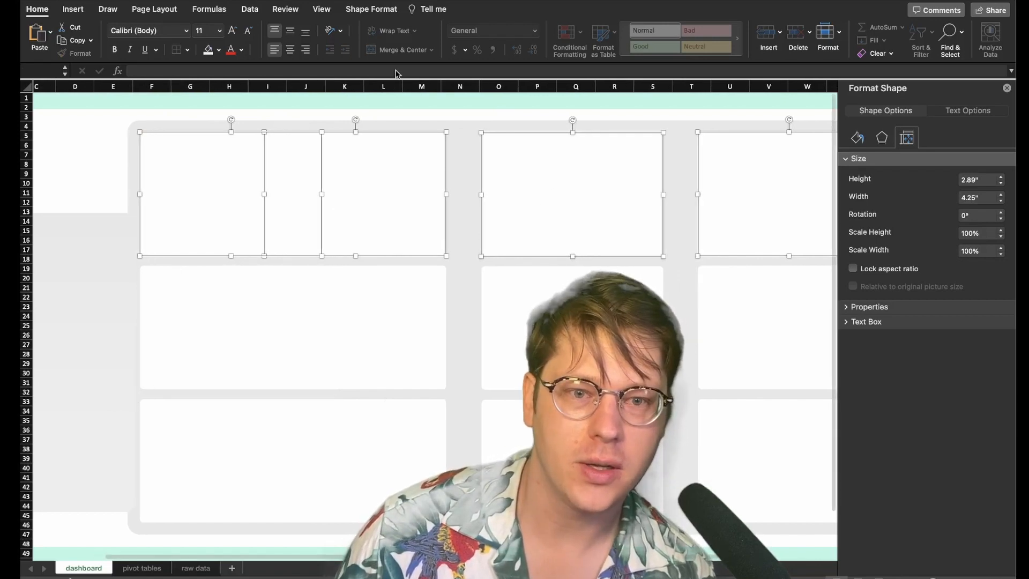
{"action": "left_click", "coordinate": [378, 9]}
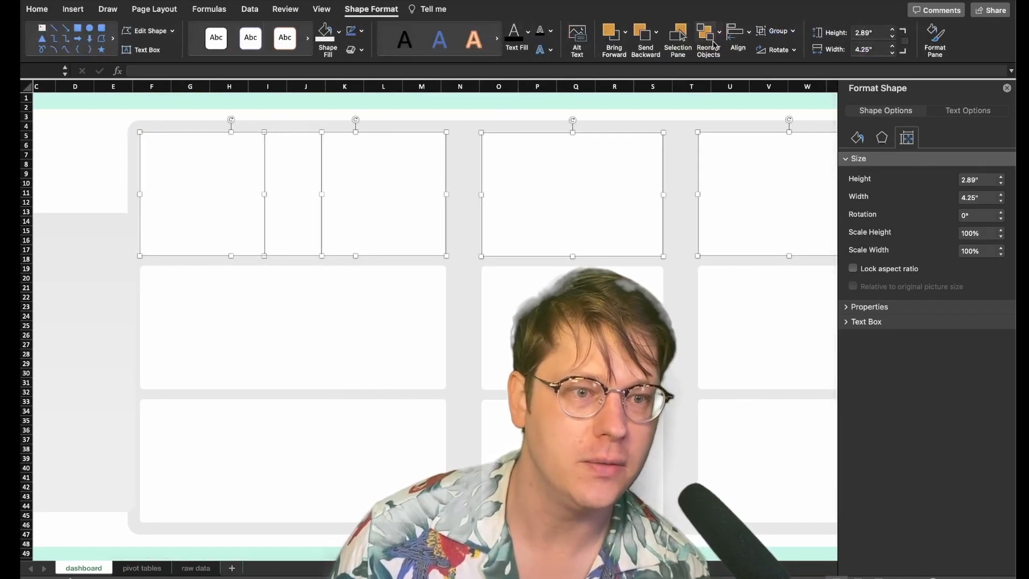
{"action": "left_click", "coordinate": [731, 41]}
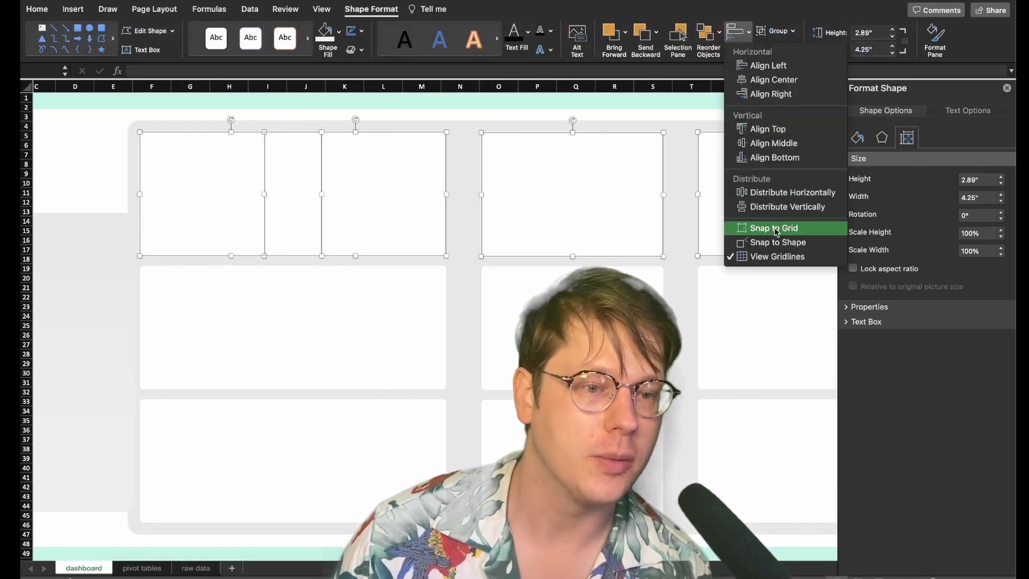
{"action": "left_click", "coordinate": [767, 194]}
Narrow the four upper-row cards to about 4.11" and distribute them horizontally with wider, even gaps
{"action": "scroll", "coordinate": [529, 269], "scroll_direction": "right", "scroll_amount": 3}
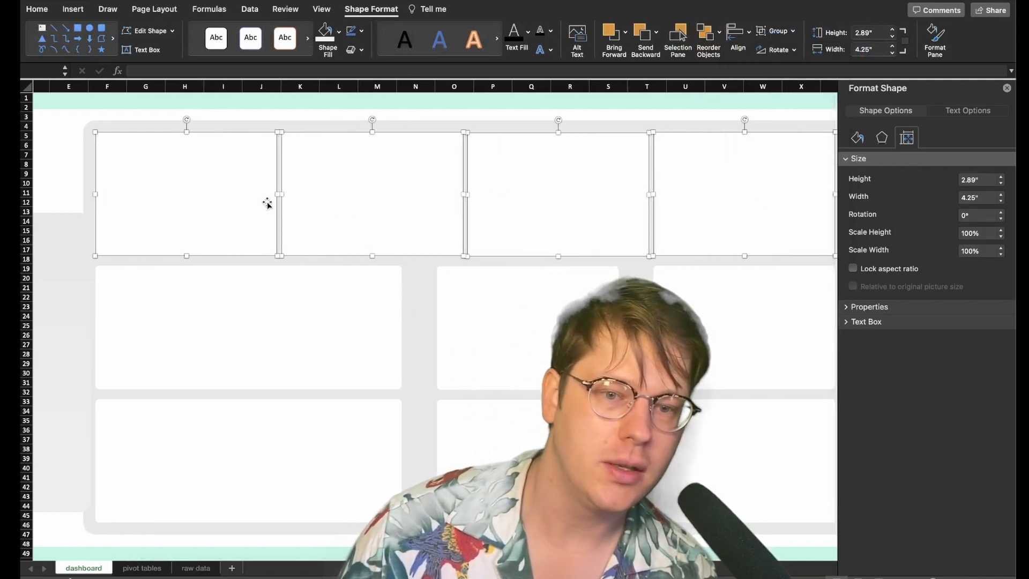
{"action": "left_click_drag", "start_coordinate": [277, 195], "coordinate": [274, 195]}
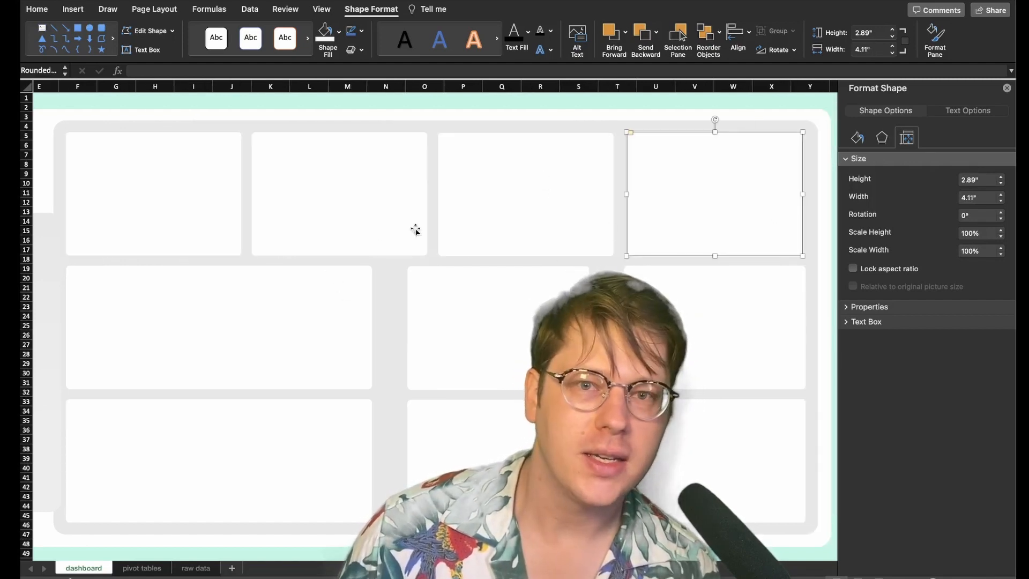
{"action": "left_click", "coordinate": [501, 208], "text": "shift"}
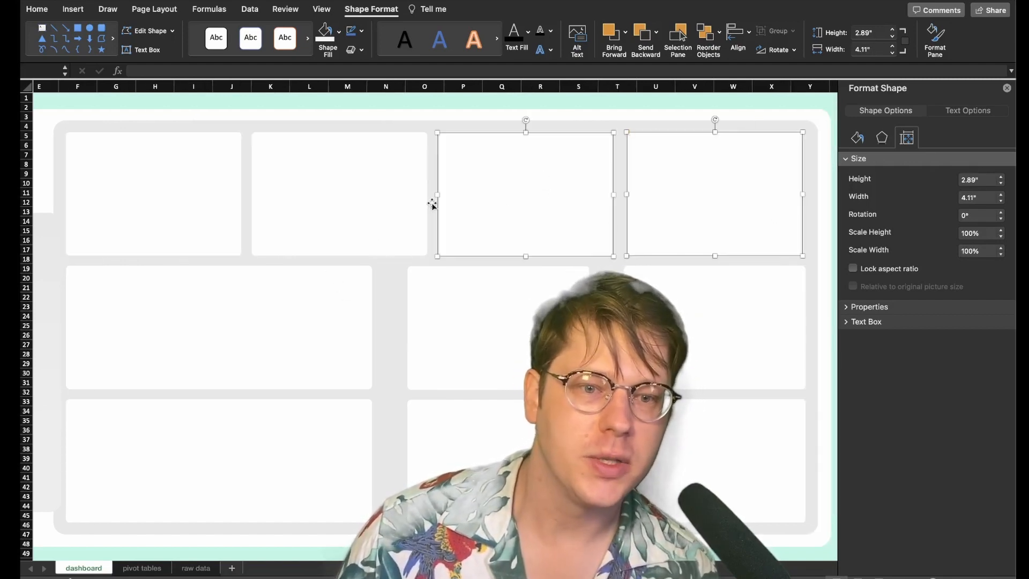
{"action": "left_click", "coordinate": [340, 210], "text": "shift"}
{"action": "left_click", "coordinate": [150, 215], "text": "shift"}
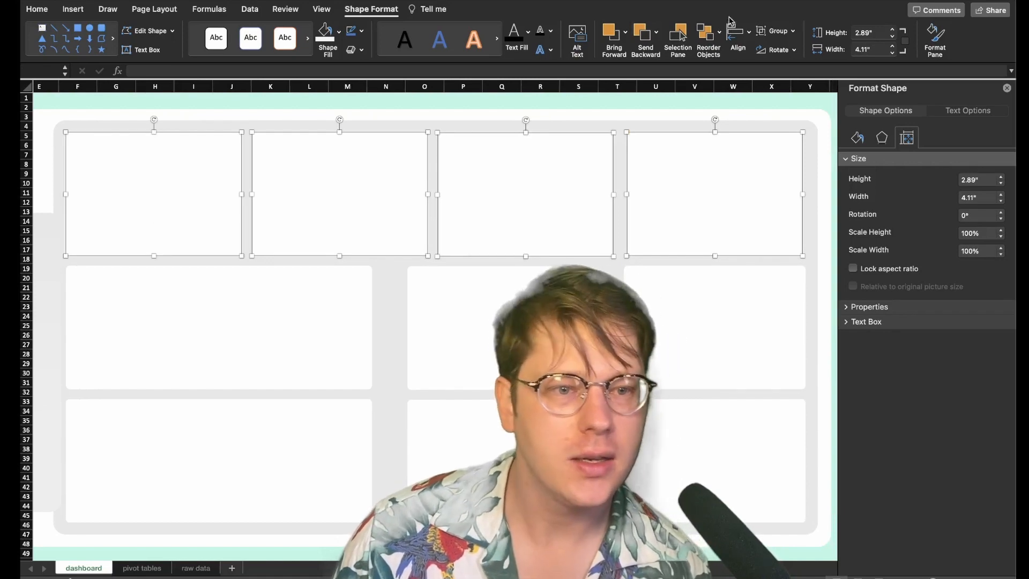
{"action": "left_click", "coordinate": [738, 39]}
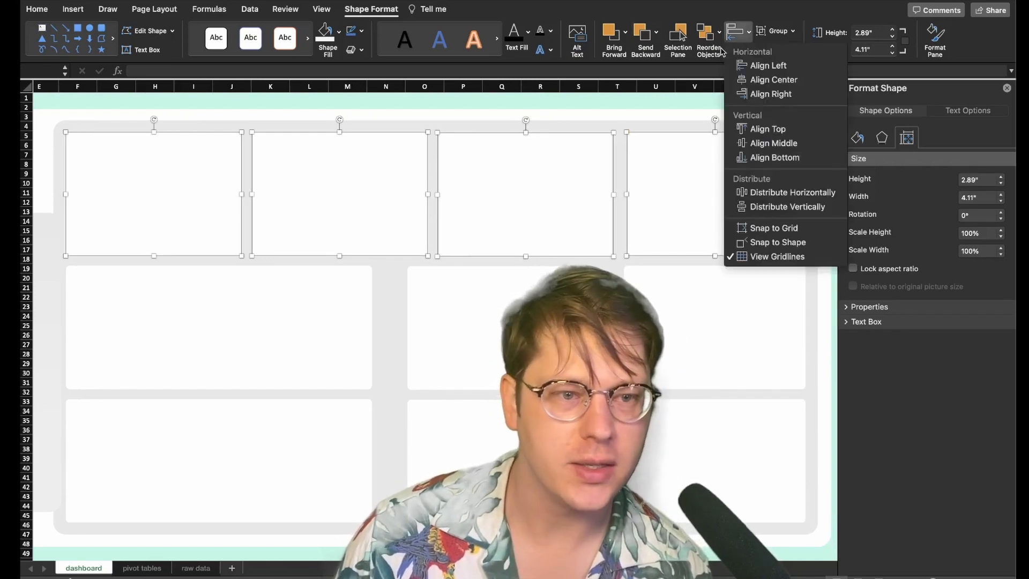
{"action": "left_click", "coordinate": [782, 192]}
Delete the second- and third-column white cards from the two rows below the upper row
{"action": "left_click", "coordinate": [707, 349]}
{"action": "left_click", "coordinate": [250, 320]}
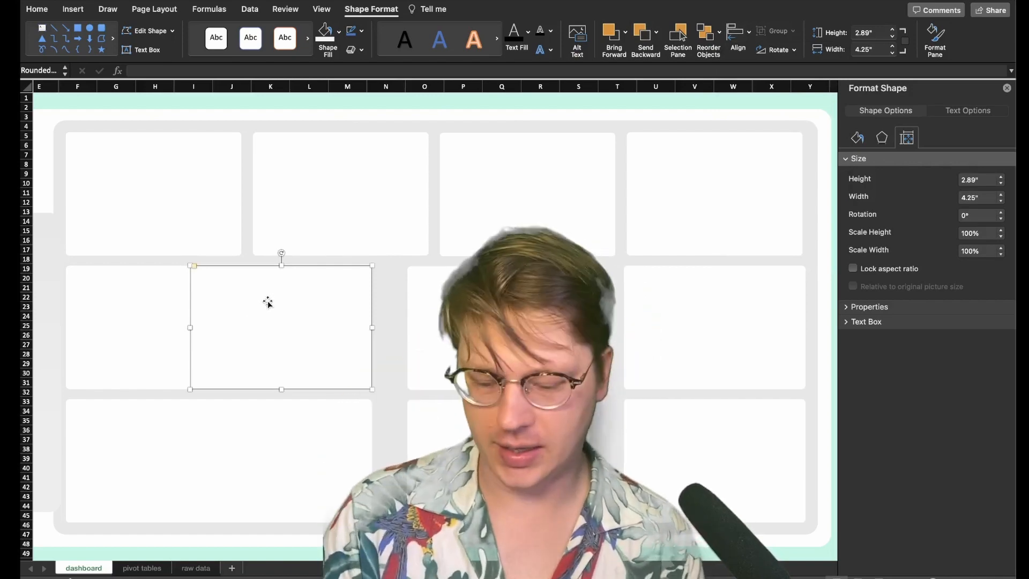
{"action": "key", "text": "Delete"}
{"action": "left_click", "coordinate": [292, 414]}
{"action": "key", "text": "Delete"}
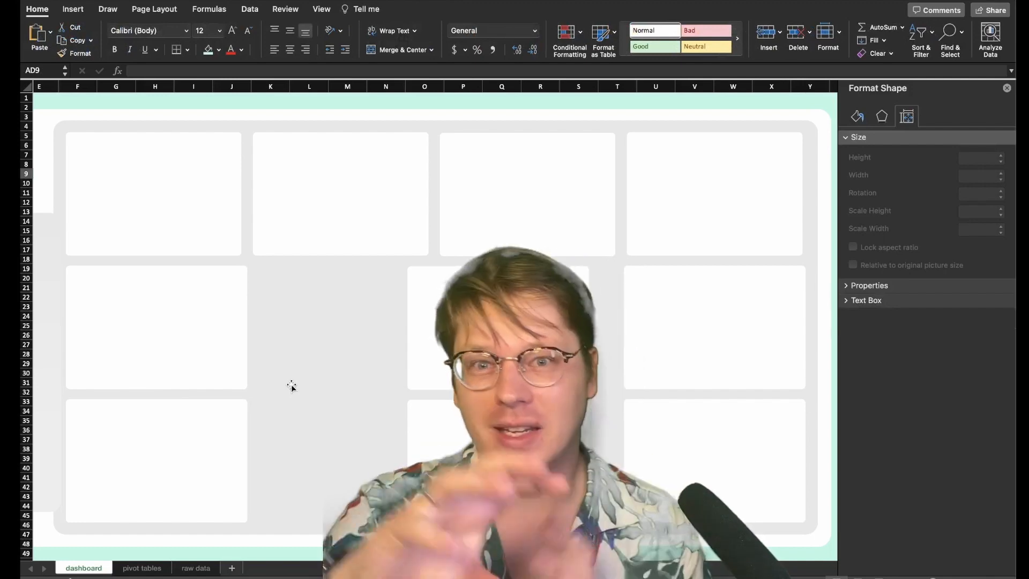
{"action": "left_click", "coordinate": [429, 354]}
{"action": "key", "text": "Delete"}
{"action": "left_click", "coordinate": [430, 476]}
{"action": "key", "text": "Delete"}
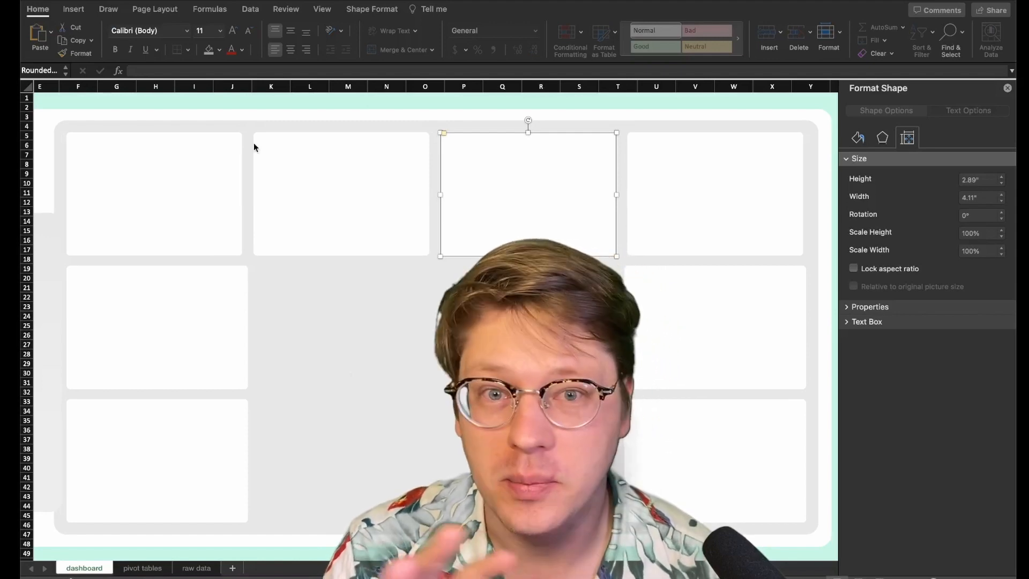
Delete the two remaining first-column white cards below the upper row
{"action": "left_click", "coordinate": [200, 348]}
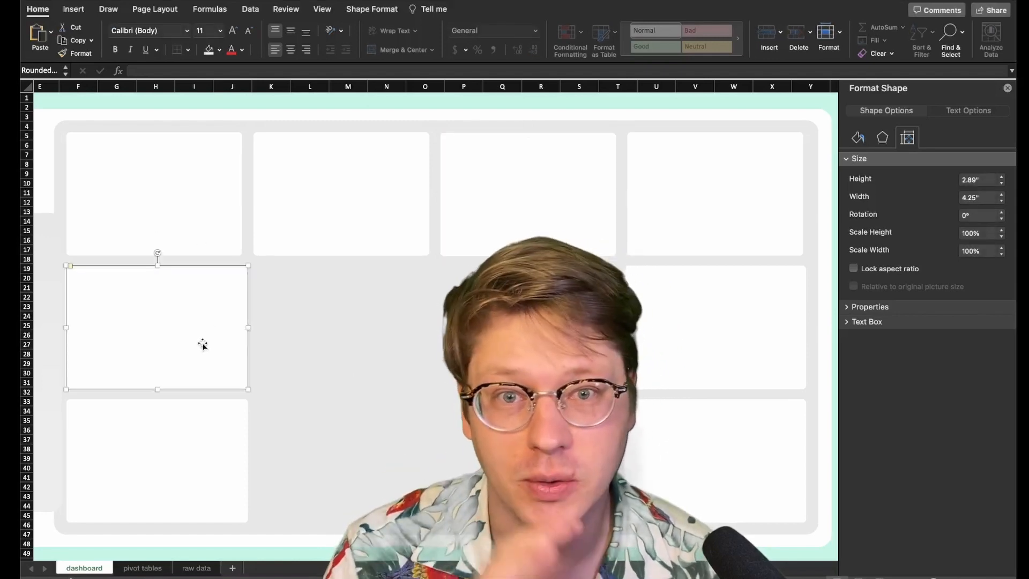
{"action": "left_click", "coordinate": [147, 448], "text": "shift"}
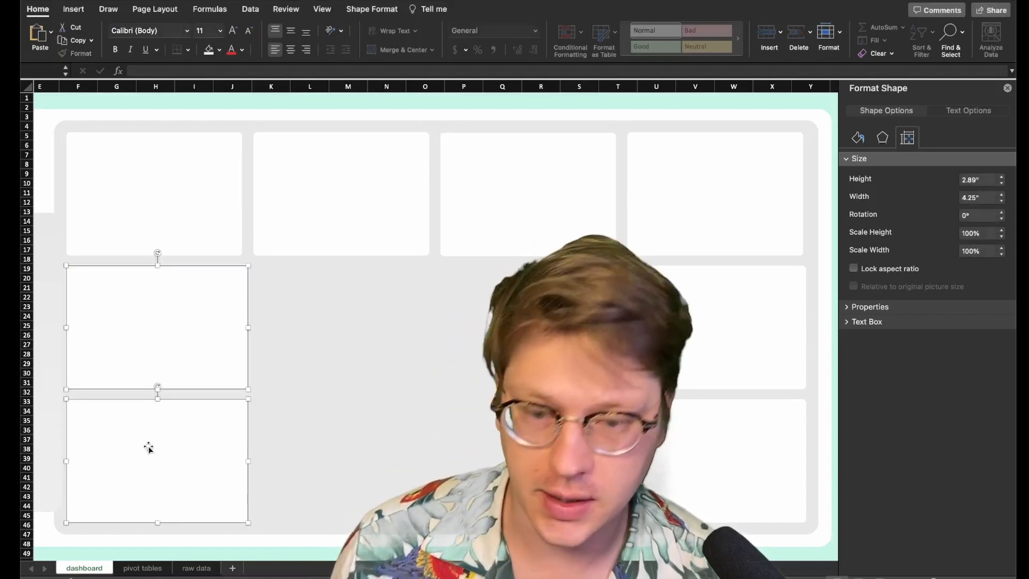
{"action": "key", "text": "Delete"}
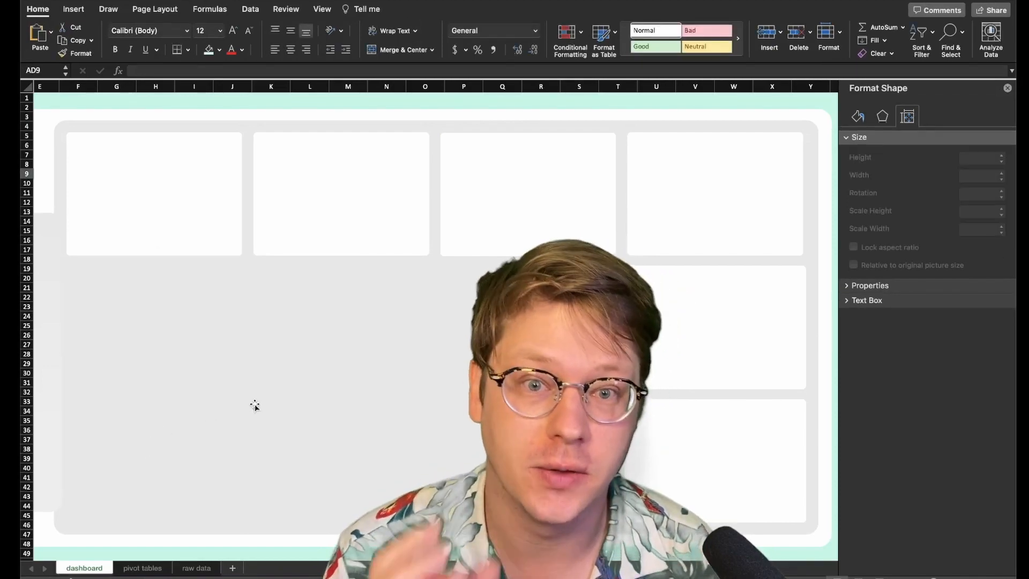